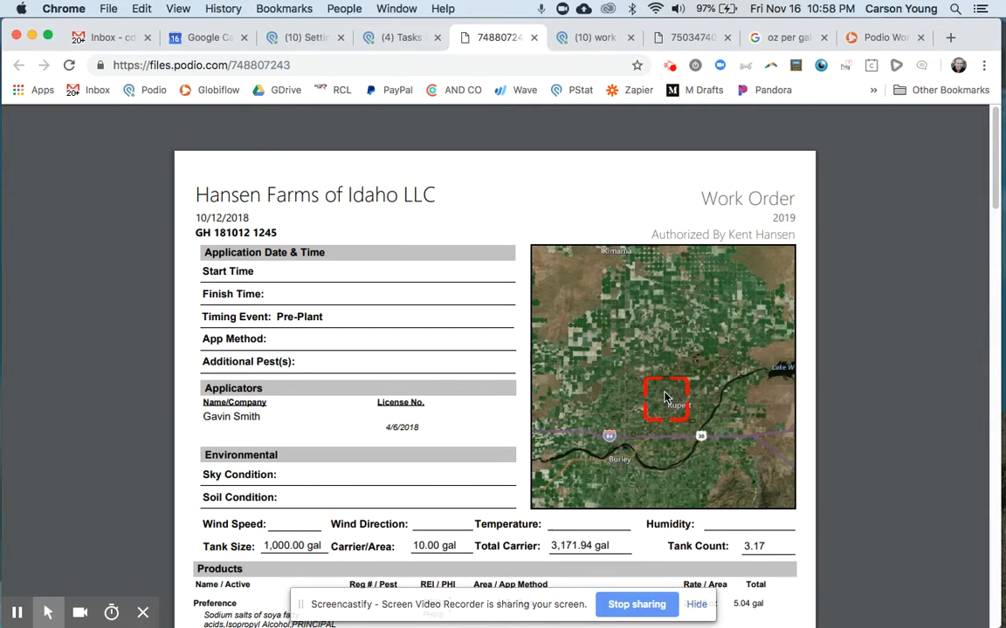
Examine the Hansen Farms work order PDF, including its area map, header details, and products and fields tables.
{"action": "scroll", "coordinate": [664, 397], "scroll_direction": "down", "scroll_amount": 20}
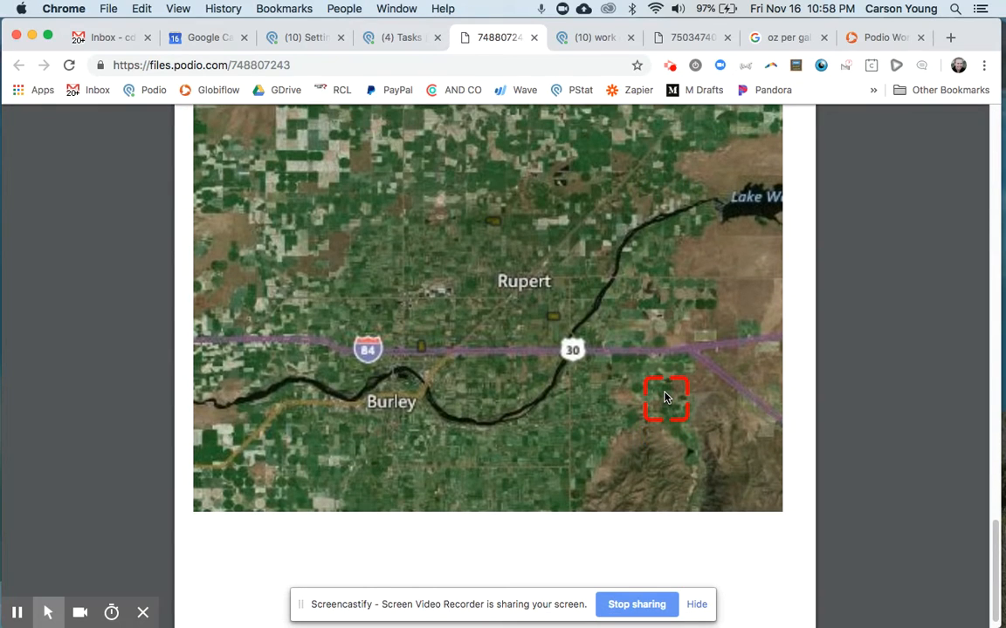
{"action": "scroll", "coordinate": [664, 397], "scroll_direction": "up", "scroll_amount": 3}
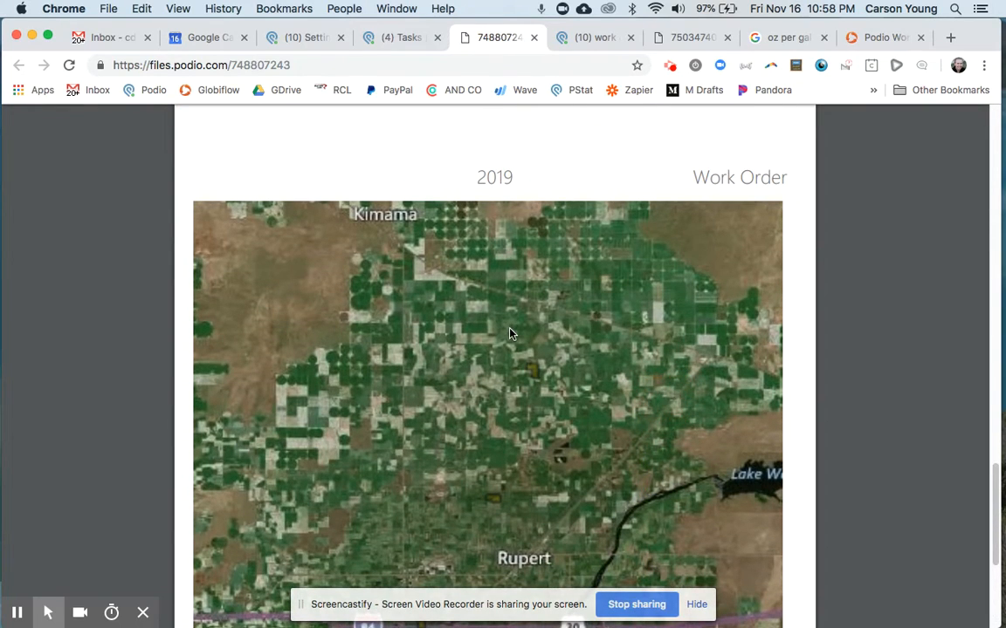
{"action": "scroll", "coordinate": [463, 286], "scroll_direction": "down", "scroll_amount": 3}
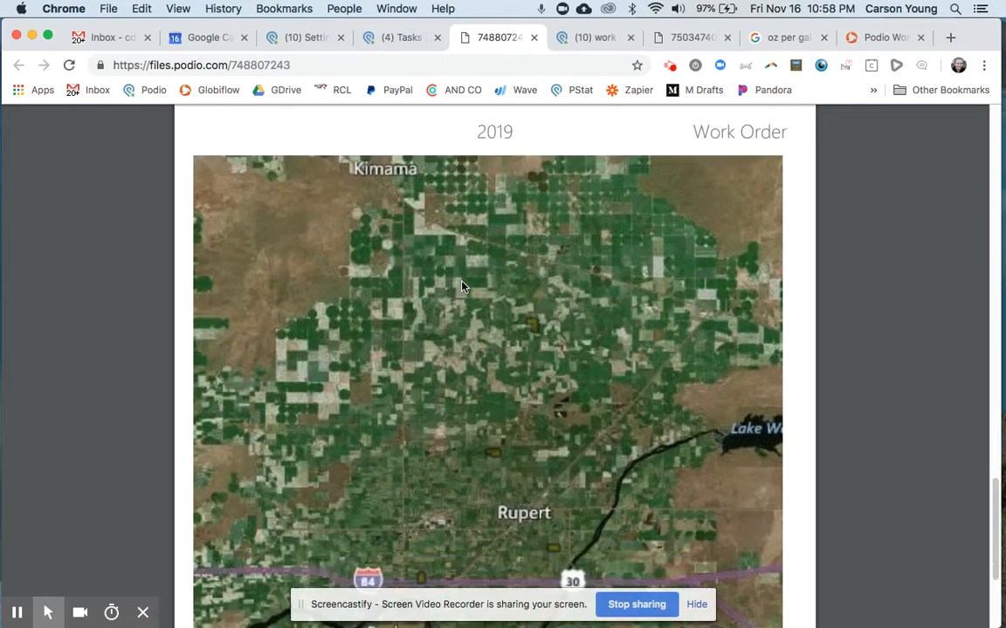
{"action": "scroll", "coordinate": [462, 286], "scroll_direction": "down", "scroll_amount": 5}
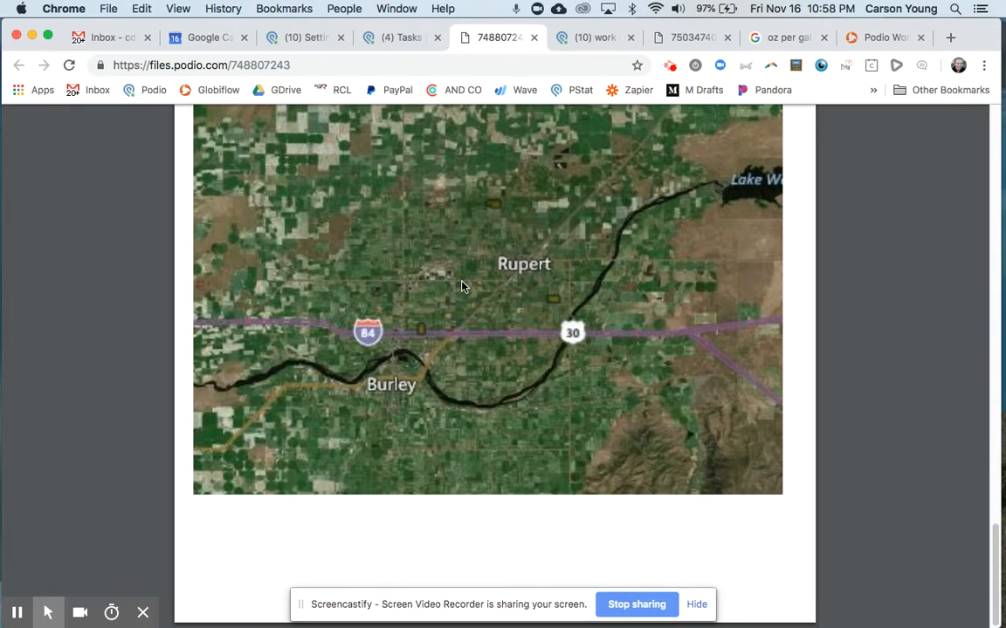
{"action": "left_click", "coordinate": [511, 311]}
{"action": "scroll", "coordinate": [521, 325], "scroll_direction": "up", "scroll_amount": 15}
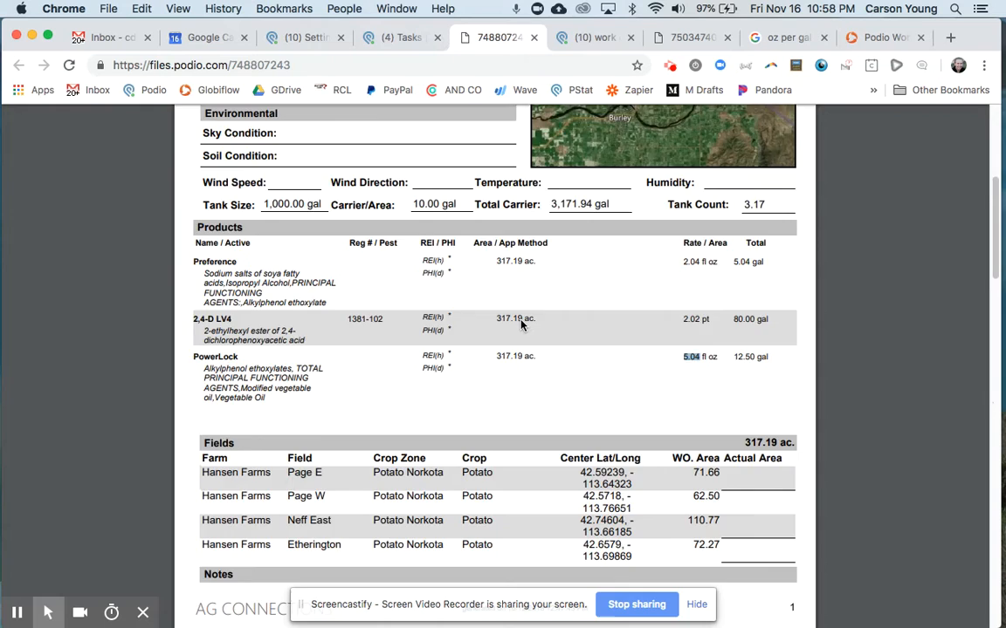
{"action": "scroll", "coordinate": [522, 325], "scroll_direction": "up", "scroll_amount": 5}
{"action": "left_click", "coordinate": [279, 206]}
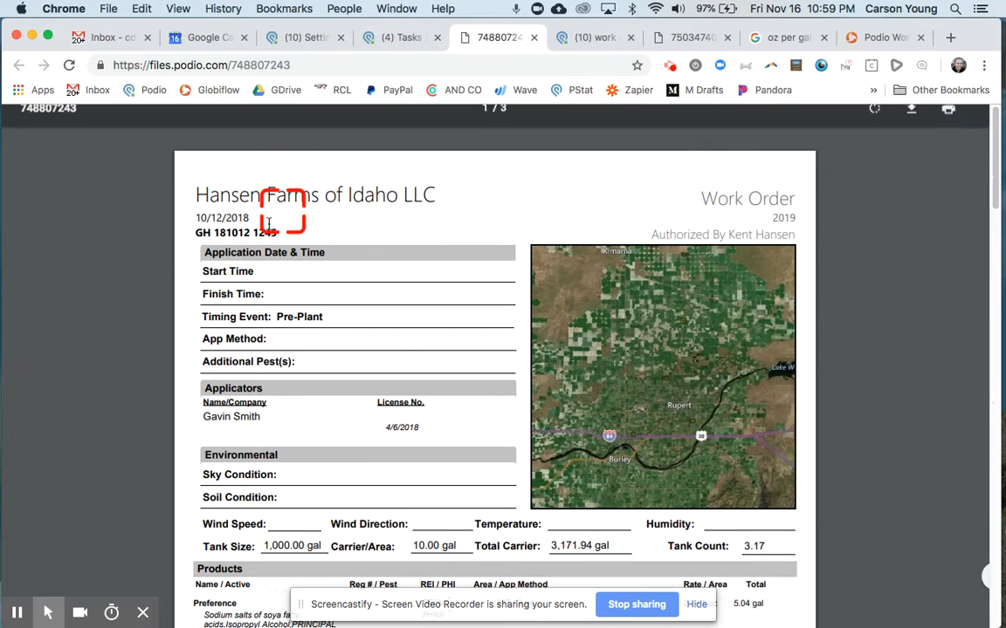
{"action": "scroll", "coordinate": [377, 367], "scroll_direction": "down", "scroll_amount": 3}
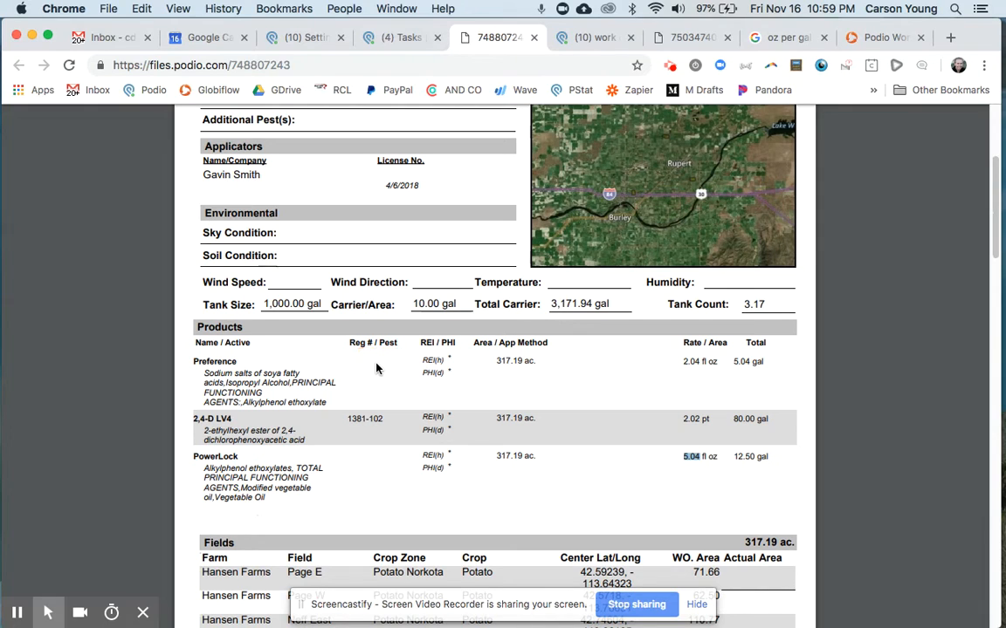
Switch to Podio, view the Products app's list, and compare it with the Preference active ingredients in the work order PDF.
{"action": "key", "text": "ctrl+Tab"}
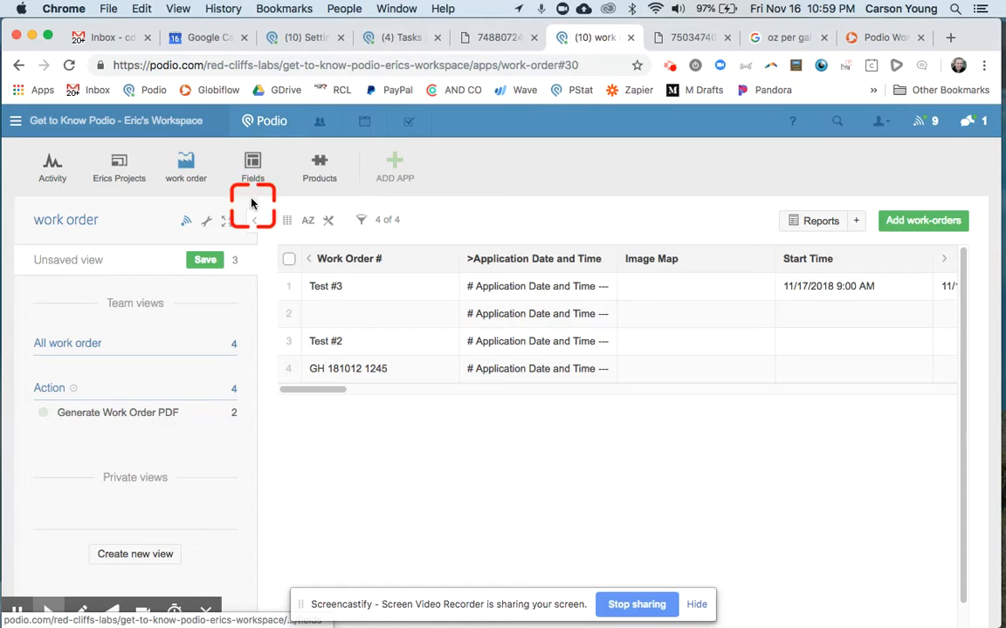
{"action": "left_click", "coordinate": [319, 174]}
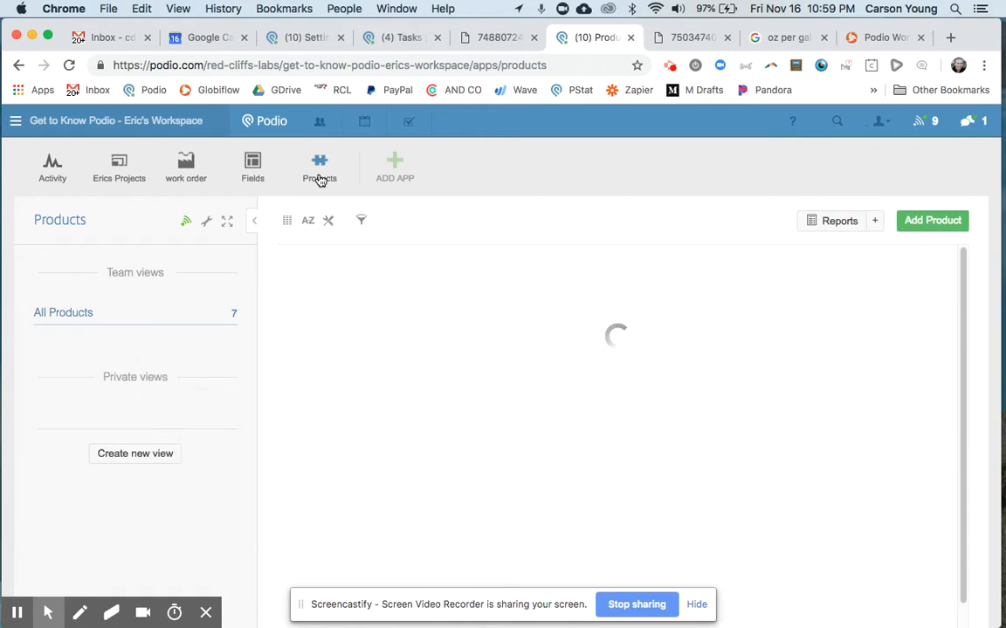
{"action": "left_click", "coordinate": [328, 453]}
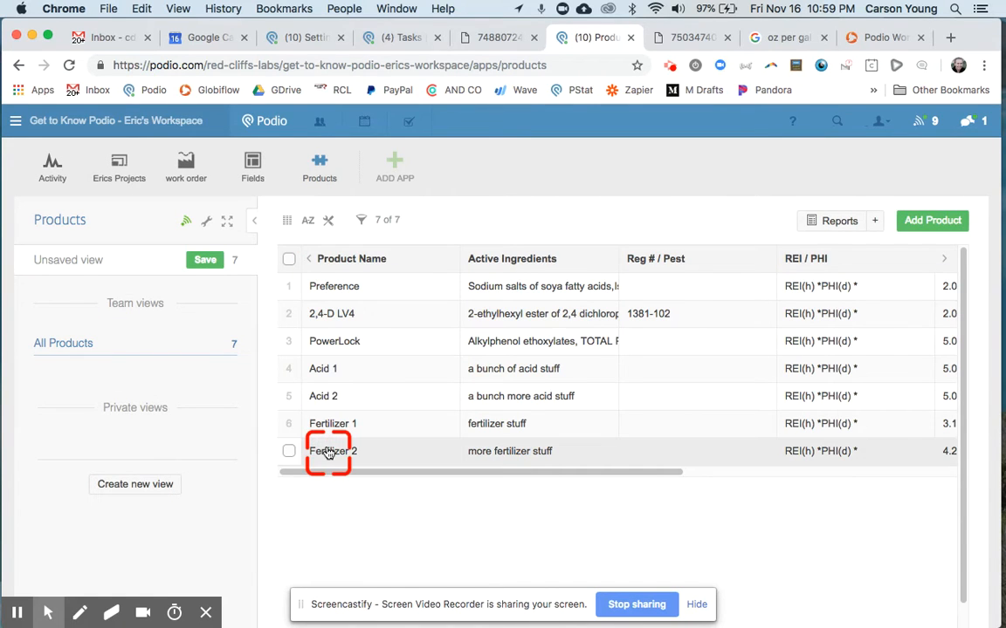
{"action": "key", "text": "ctrl+shift+Tab"}
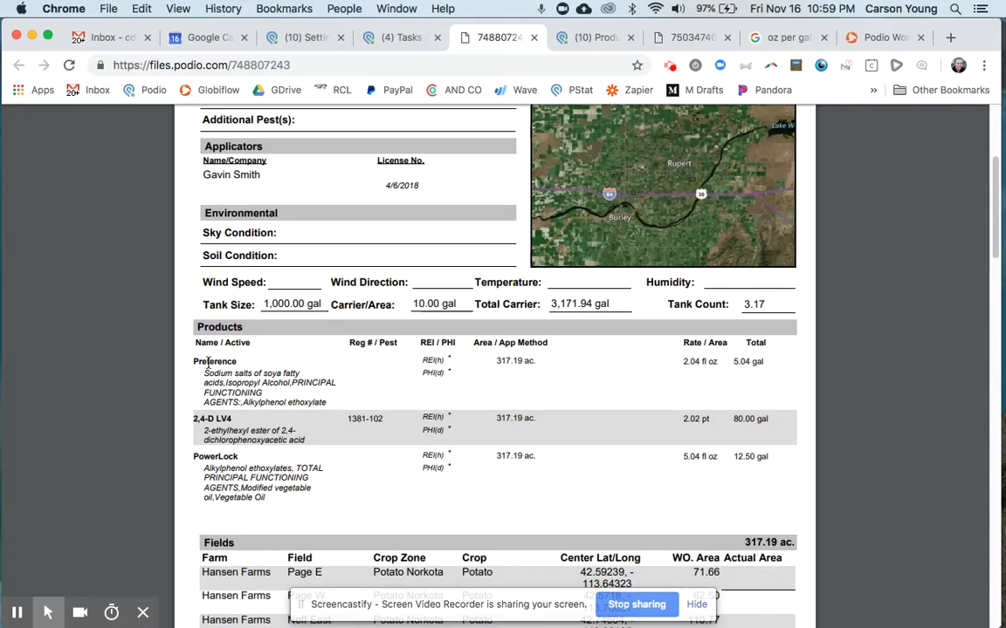
{"action": "left_click_drag", "start_coordinate": [216, 373], "coordinate": [306, 411]}
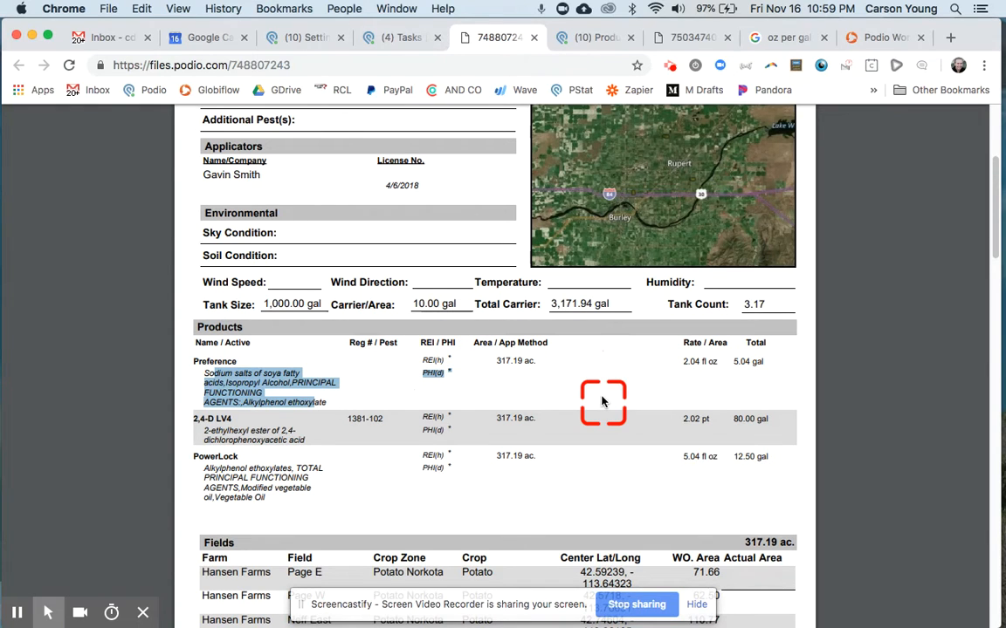
{"action": "key", "text": "ctrl+Tab"}
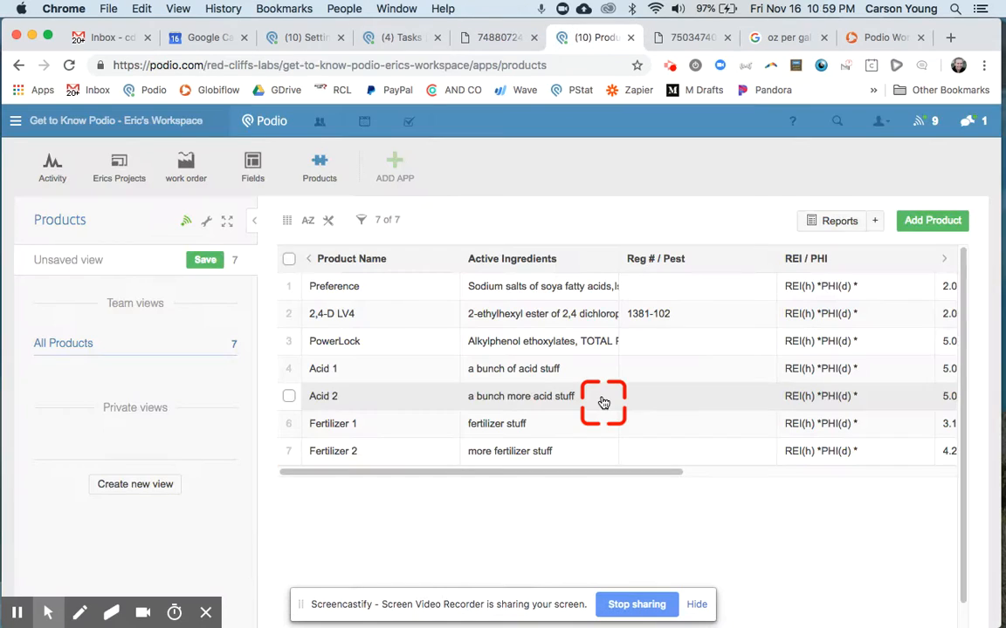
Open the Preference product record and examine its fields down to the worker protection info.
{"action": "left_click", "coordinate": [360, 287]}
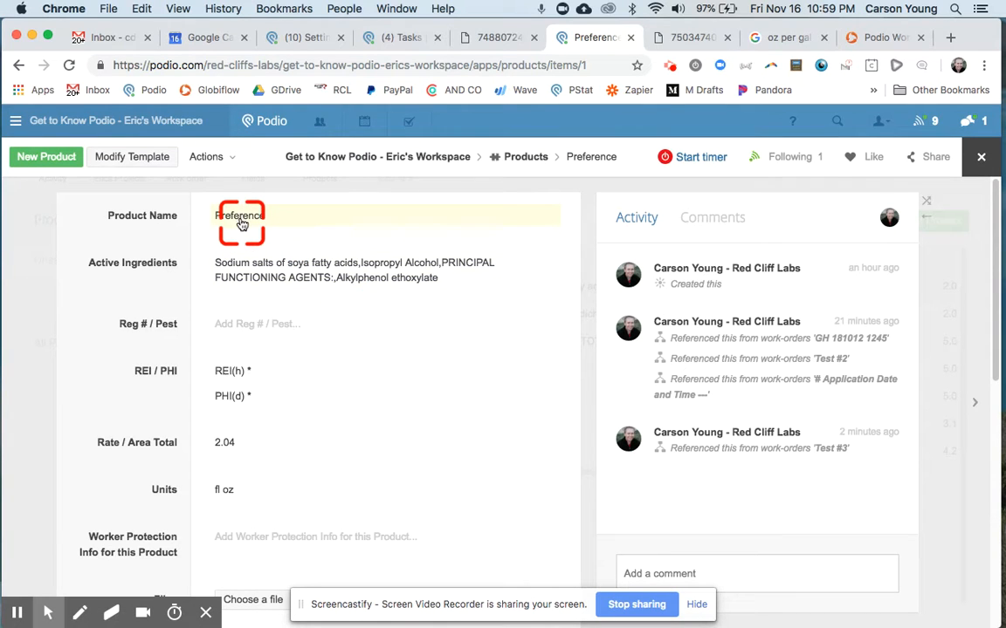
{"action": "scroll", "coordinate": [245, 268], "scroll_direction": "down", "scroll_amount": 1}
{"action": "left_click", "coordinate": [242, 269]}
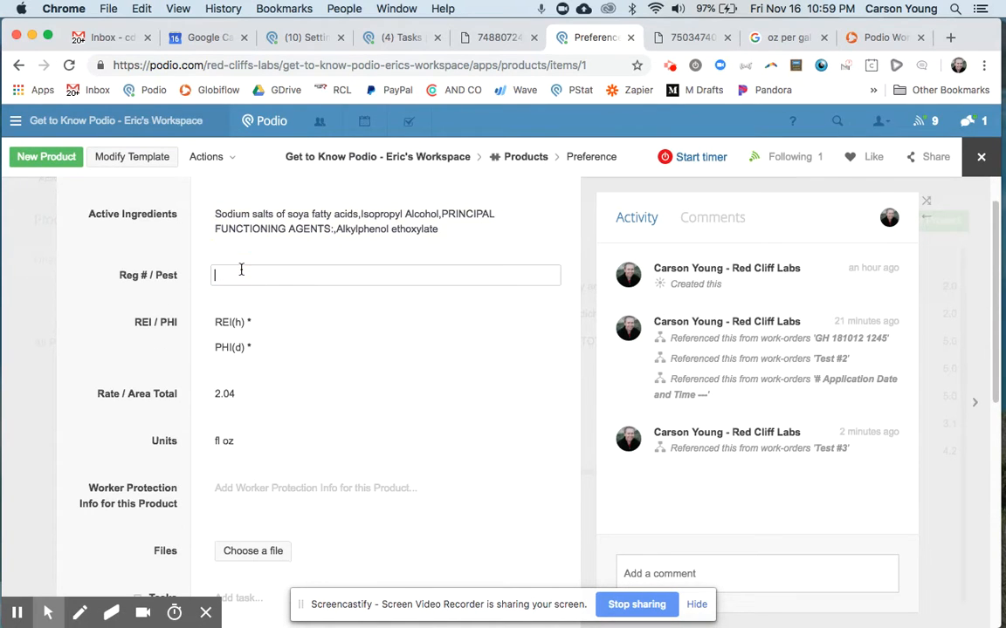
{"action": "scroll", "coordinate": [238, 336], "scroll_direction": "down", "scroll_amount": 4}
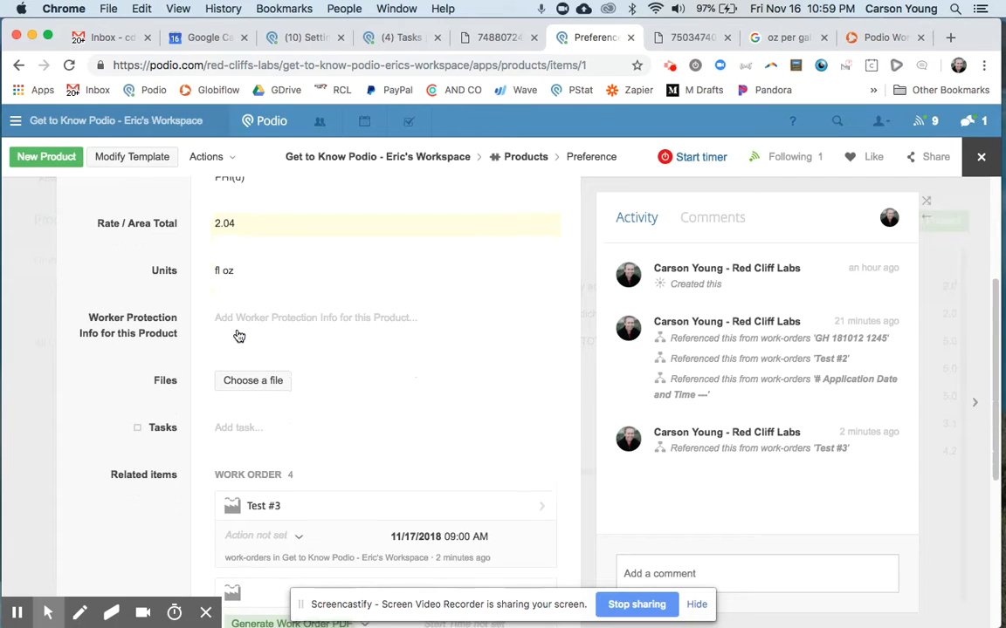
{"action": "left_click", "coordinate": [116, 315]}
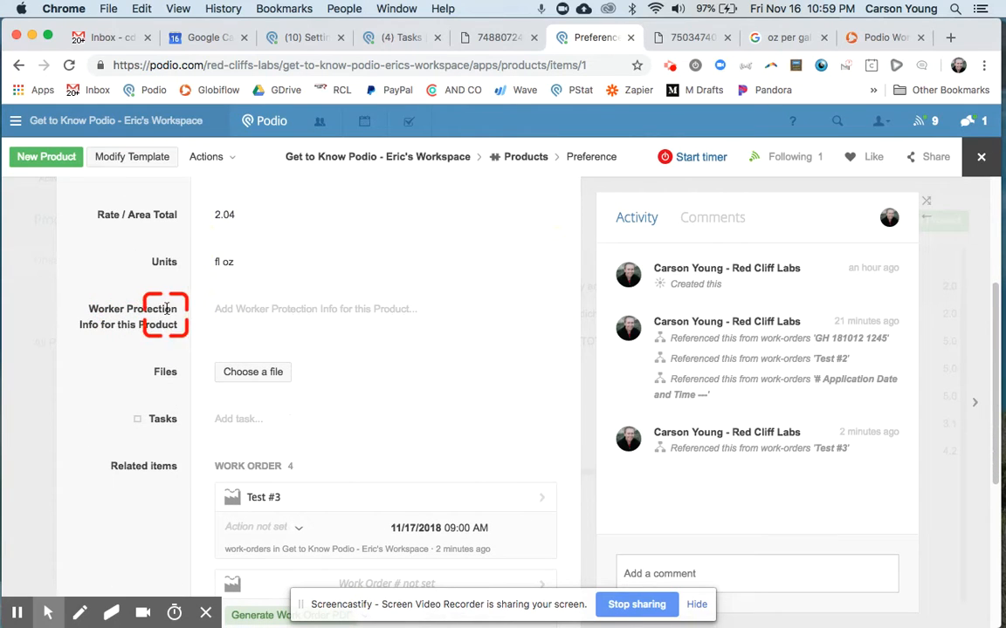
Fill Preference's Worker Protection Info with the PDF's PPE text, "Wear protective eyewear (goggles or face shield) and chemical-resistant gloves when mixing or handling concentrate.".
{"action": "key", "text": "ctrl+shift+Tab"}
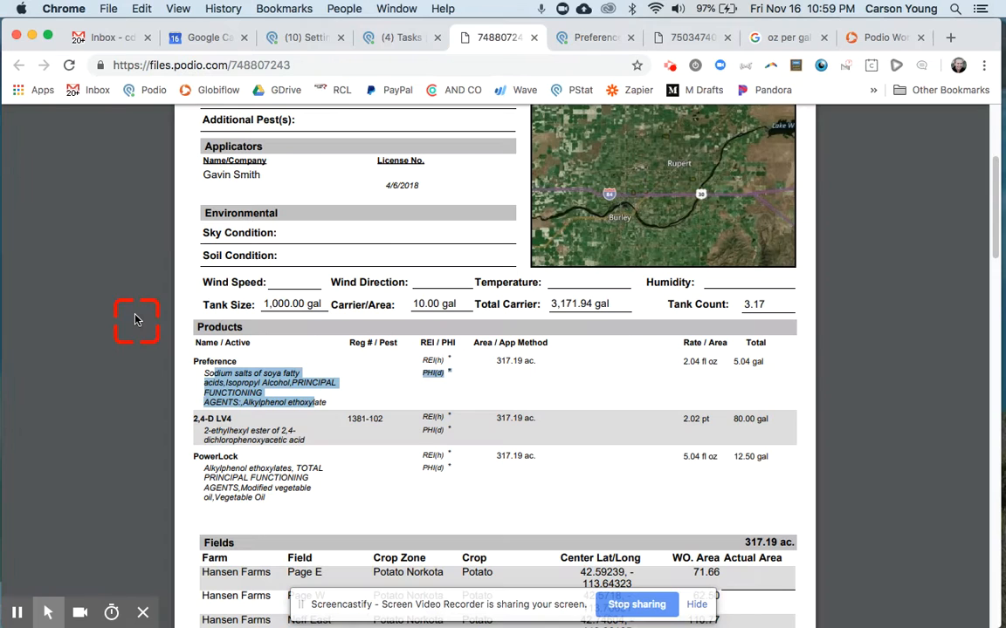
{"action": "scroll", "coordinate": [340, 420], "scroll_direction": "down", "scroll_amount": 6}
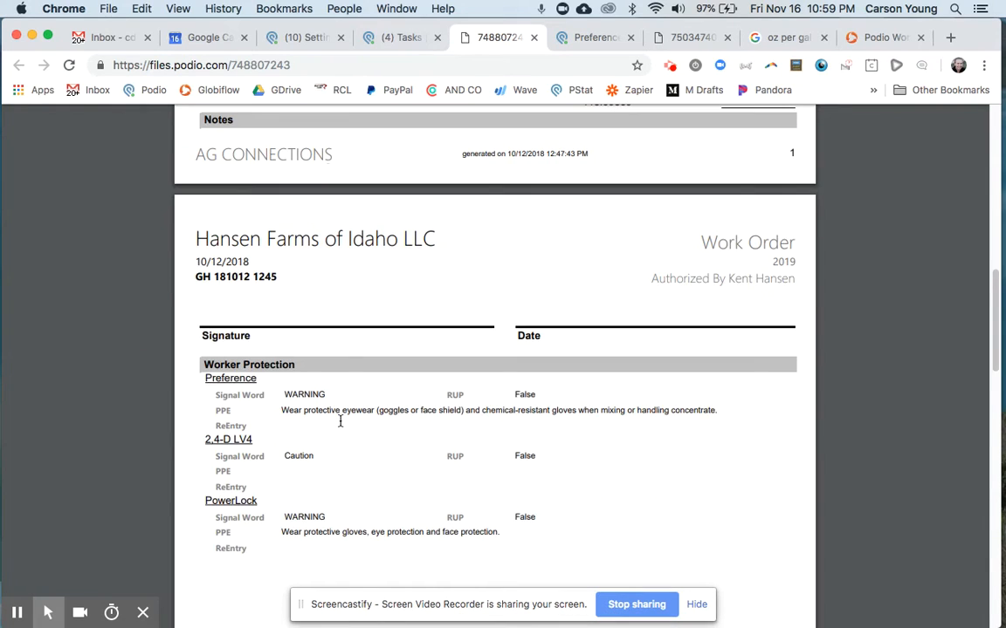
{"action": "left_click", "coordinate": [238, 330]}
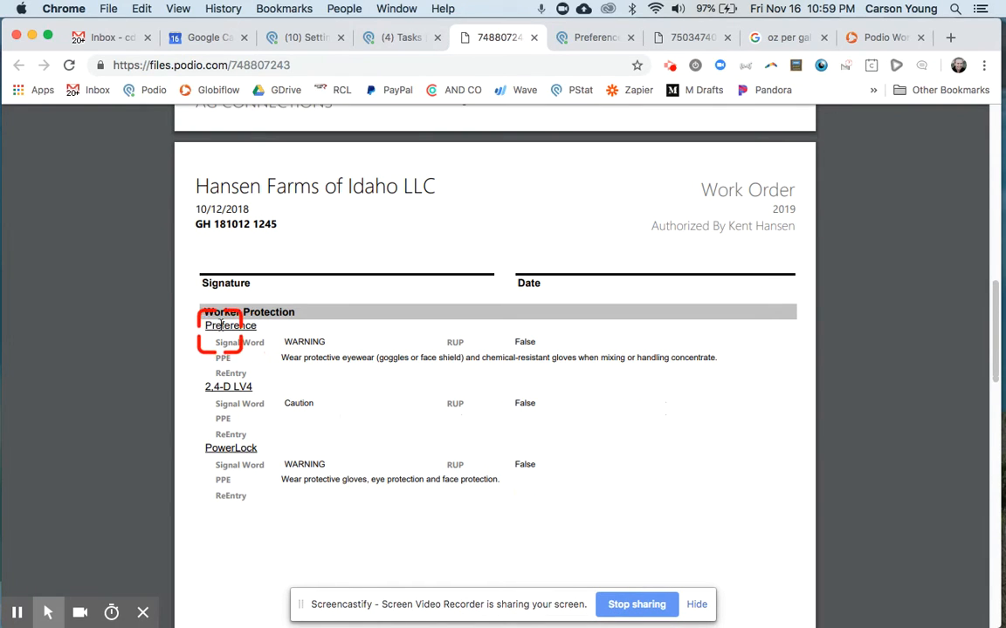
{"action": "left_click_drag", "start_coordinate": [277, 358], "coordinate": [698, 356]}
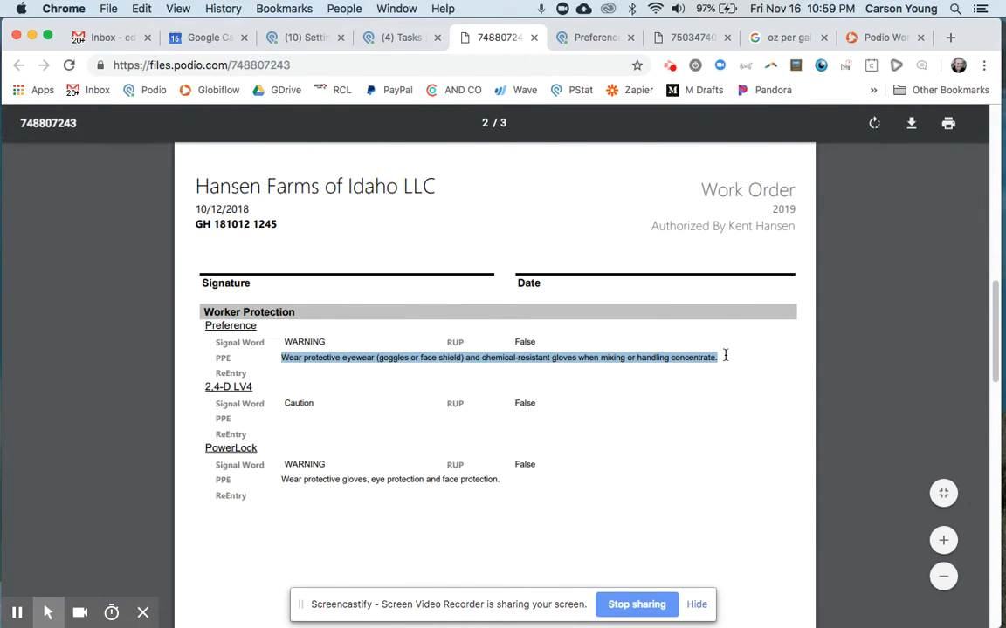
{"action": "key", "text": "ctrl+Tab"}
{"action": "left_click", "coordinate": [271, 309]}
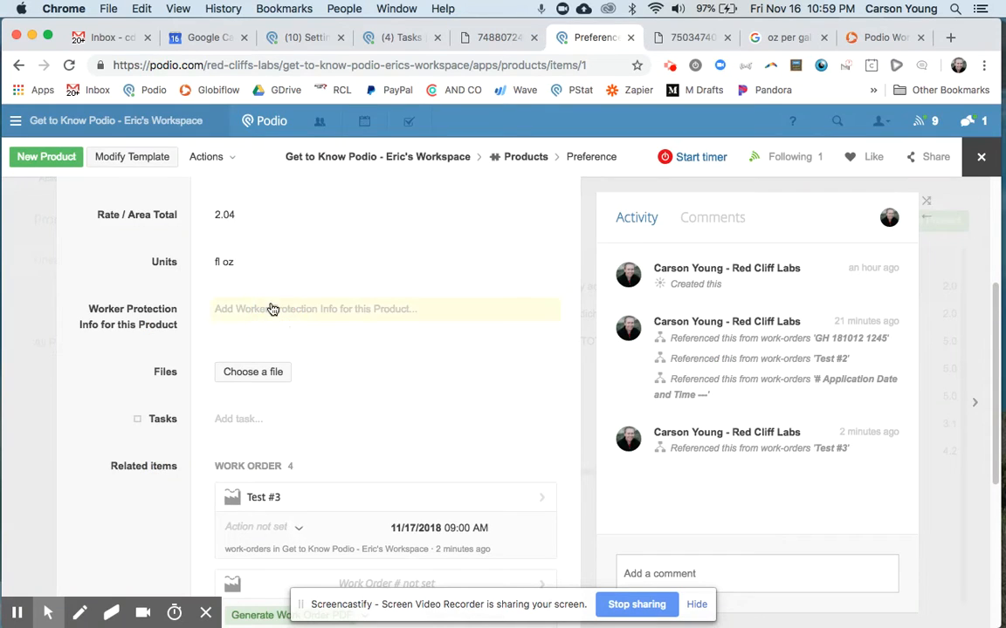
{"action": "type", "text": "Wear protective eyewear (goggles or face shield) and chemical-resistant gloves when mixing or handling concentrate."}
{"action": "left_click", "coordinate": [144, 434]}
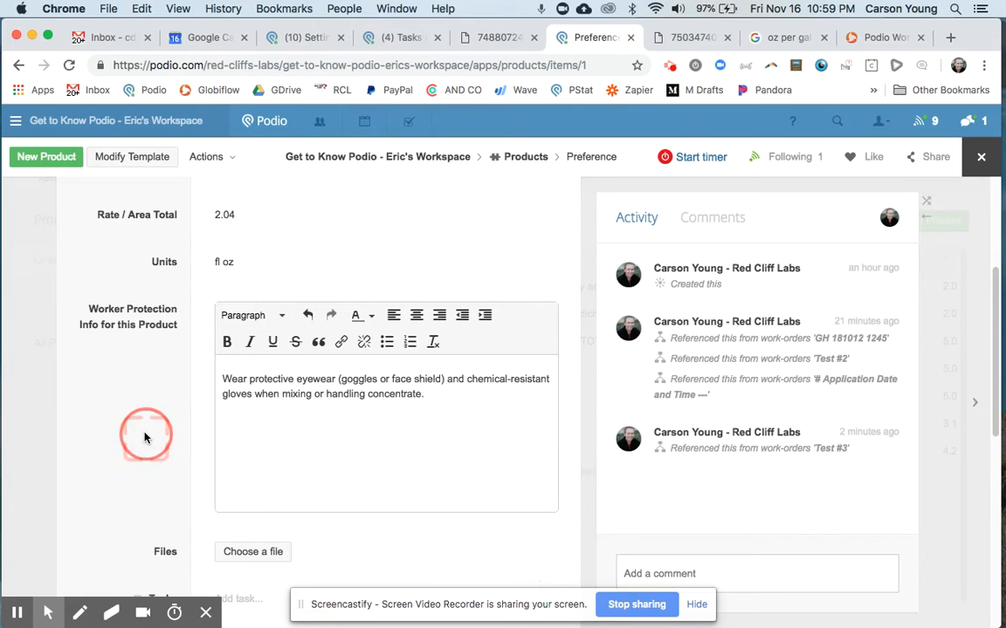
Review the Preference record's fields and related work orders, and close the record.
{"action": "scroll", "coordinate": [281, 370], "scroll_direction": "up", "scroll_amount": 5}
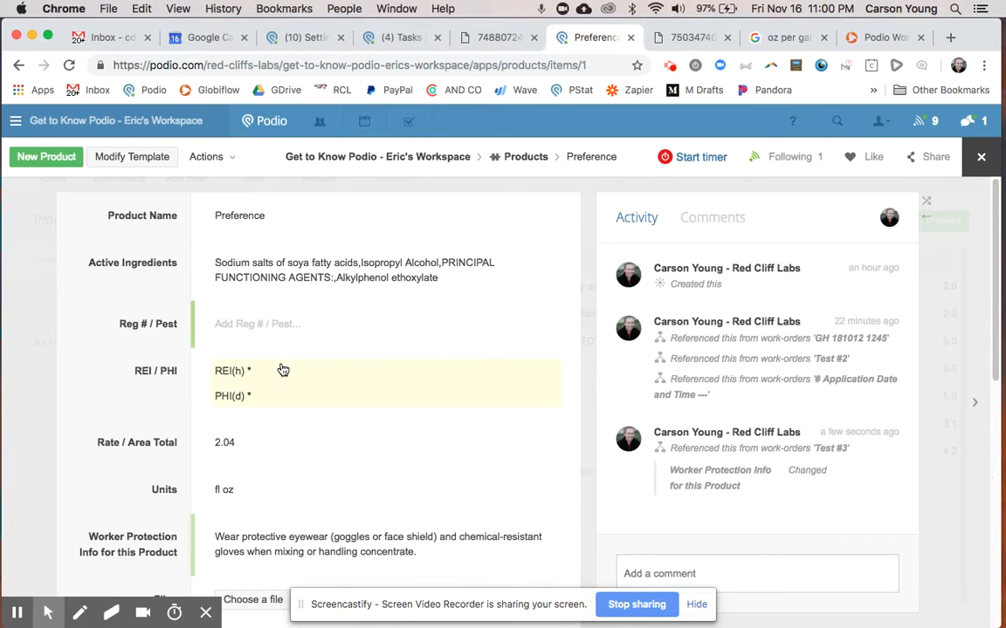
{"action": "scroll", "coordinate": [291, 419], "scroll_direction": "down", "scroll_amount": 2}
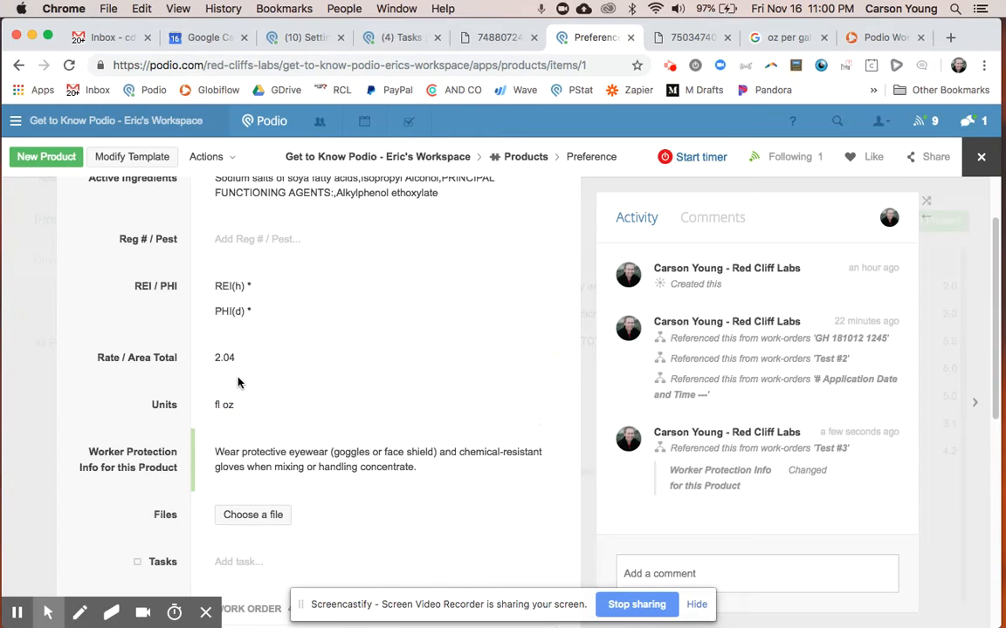
{"action": "scroll", "coordinate": [234, 496], "scroll_direction": "down", "scroll_amount": 4}
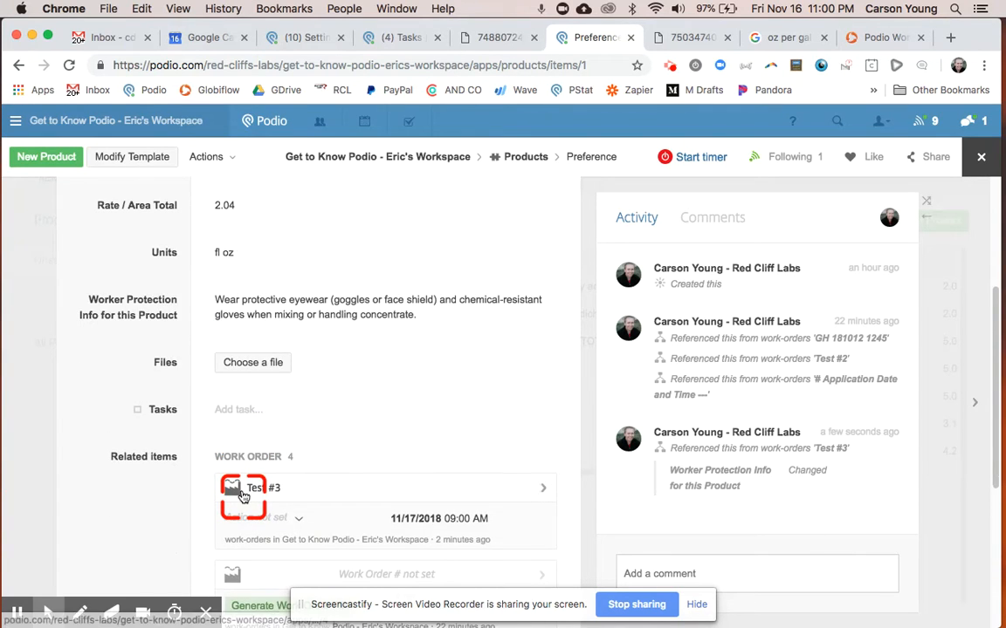
{"action": "scroll", "coordinate": [236, 494], "scroll_direction": "up", "scroll_amount": 6}
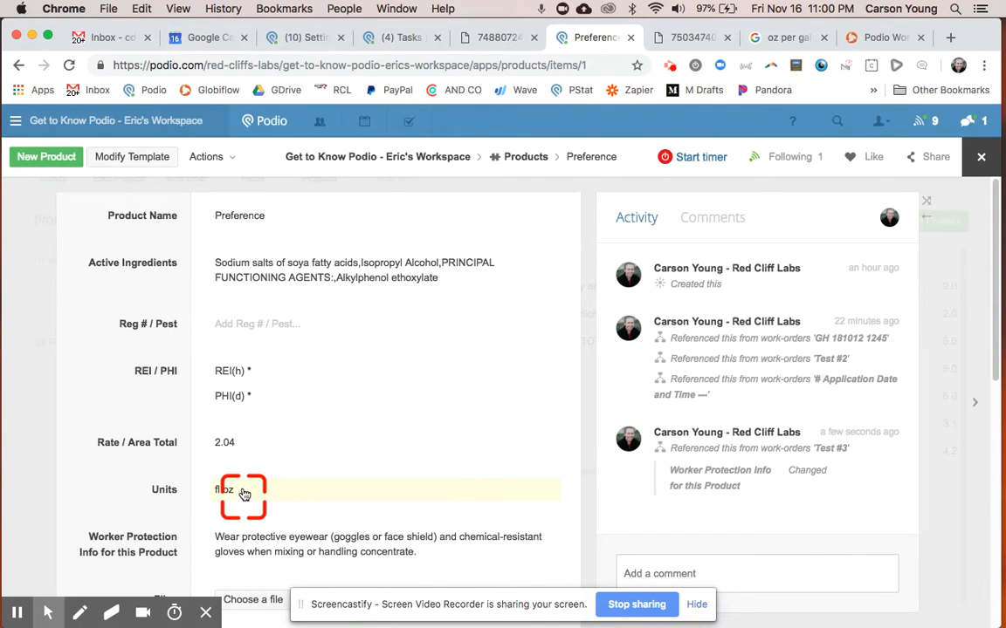
{"action": "left_click", "coordinate": [981, 157]}
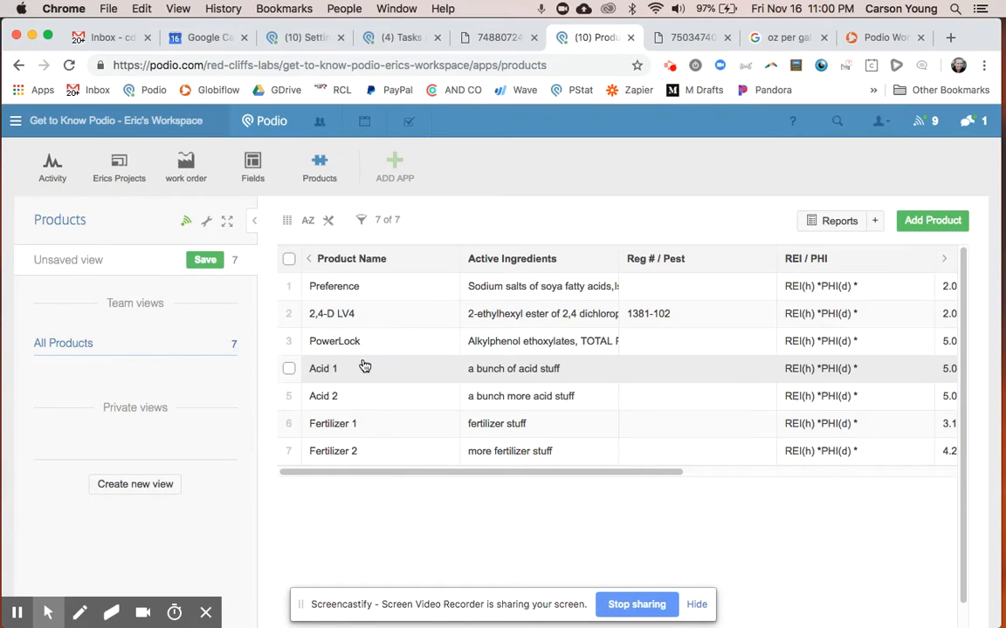
Open the Test #3 record in the work order app and examine its start and finish time fields.
{"action": "left_click", "coordinate": [198, 173]}
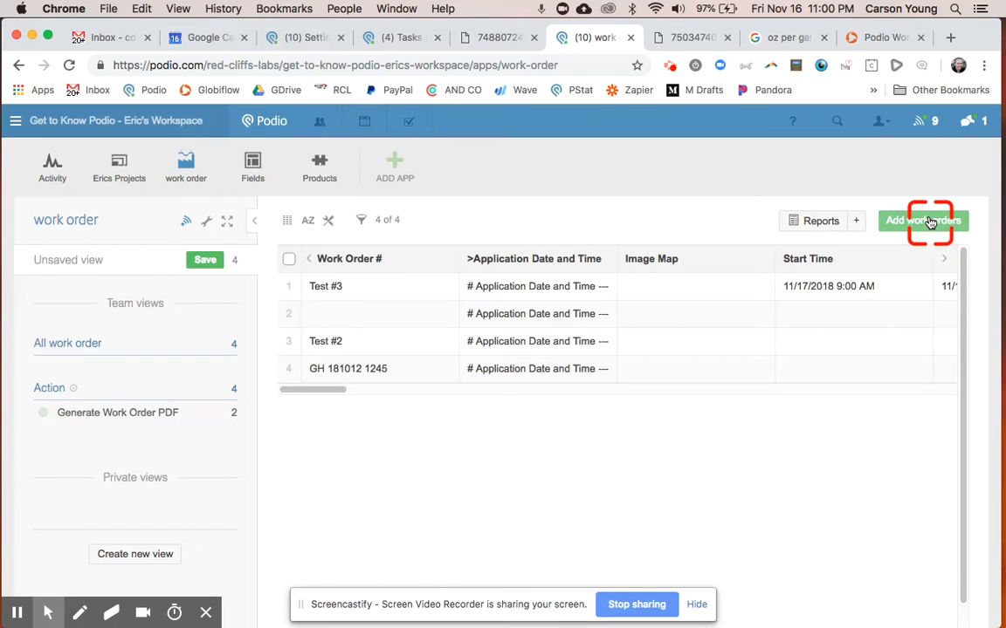
{"action": "left_click", "coordinate": [379, 300]}
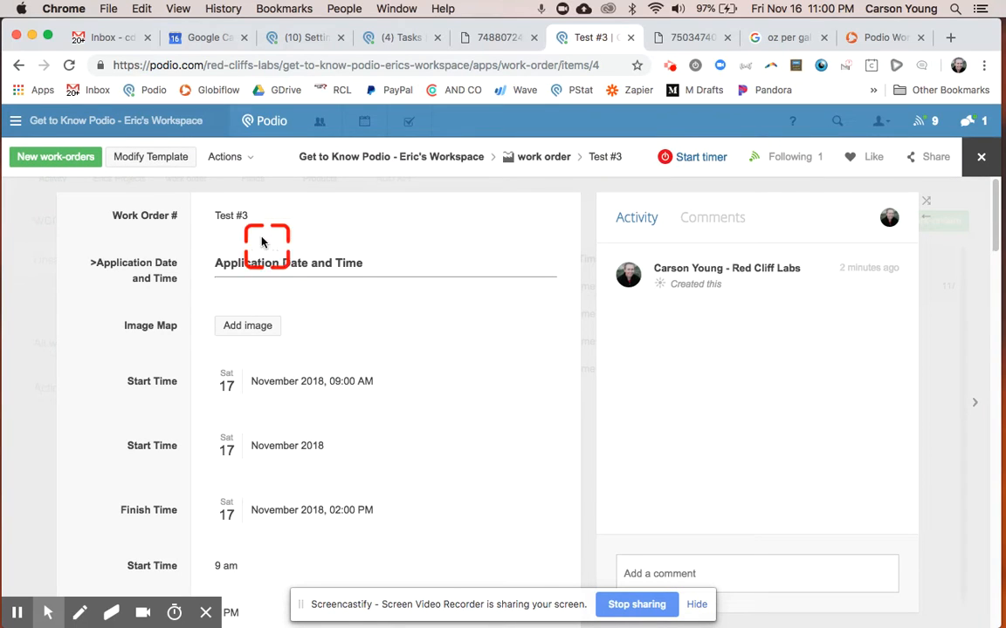
{"action": "scroll", "coordinate": [282, 468], "scroll_direction": "down", "scroll_amount": 3}
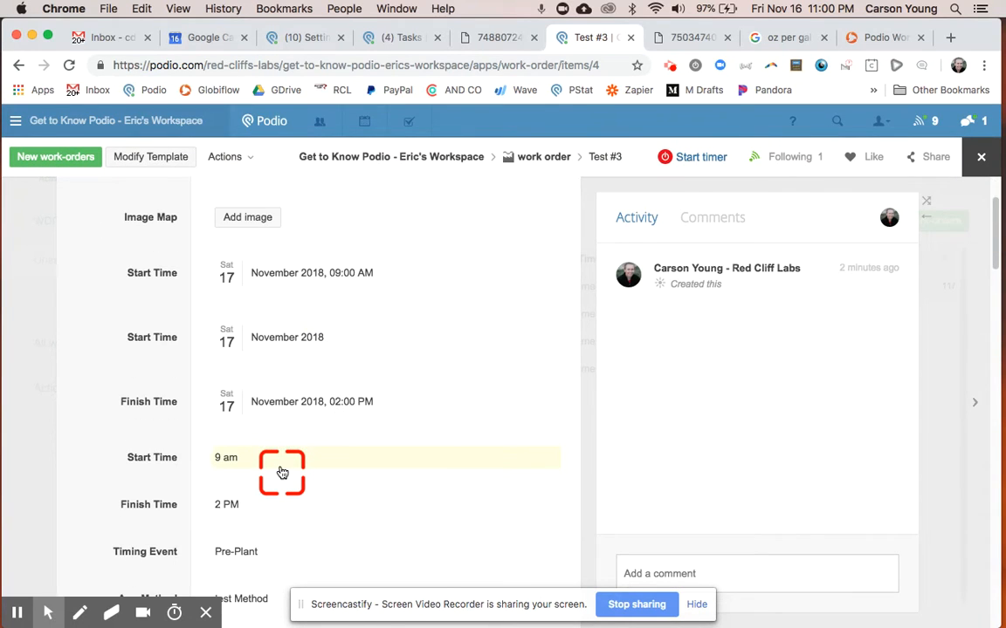
Switch to the work order PDF and examine its application time, applicator, environmental, product and field sections.
{"action": "key", "text": "ctrl+shift+Tab"}
{"action": "scroll", "coordinate": [280, 474], "scroll_direction": "up", "scroll_amount": 15}
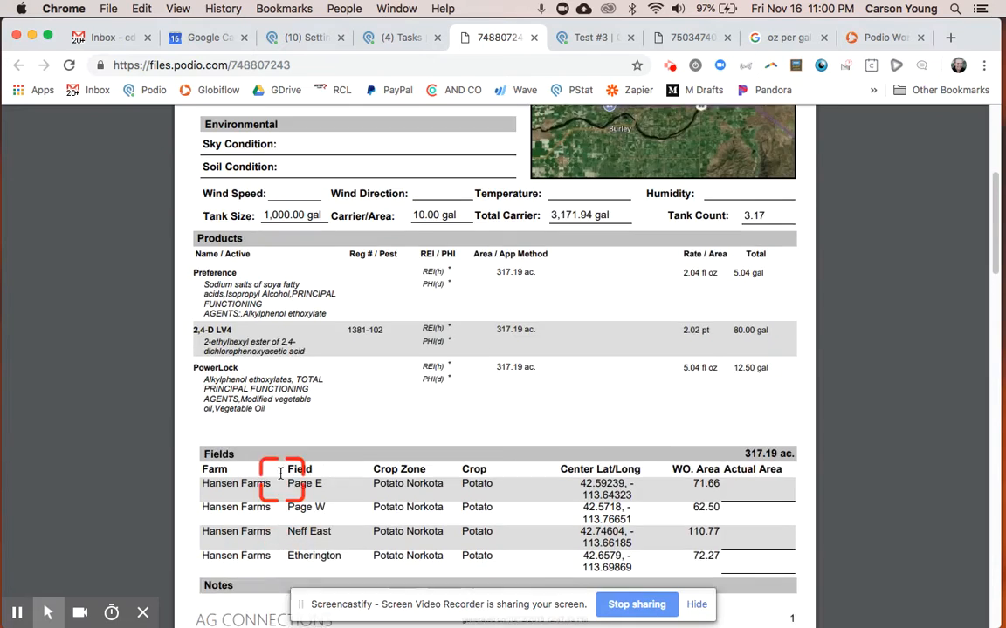
{"action": "scroll", "coordinate": [280, 474], "scroll_direction": "down", "scroll_amount": 1}
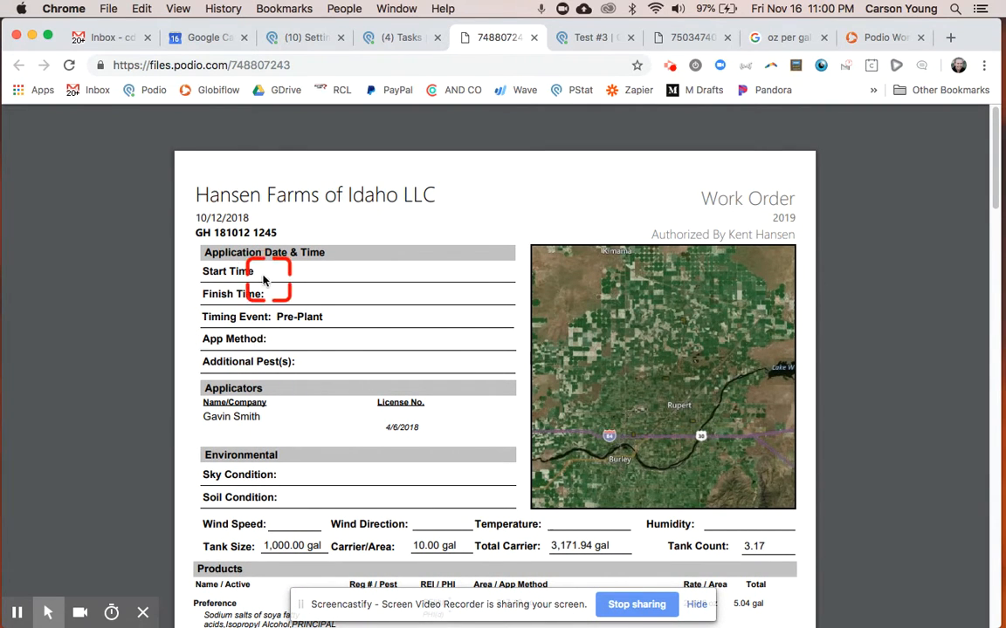
{"action": "scroll", "coordinate": [270, 293], "scroll_direction": "down", "scroll_amount": 5}
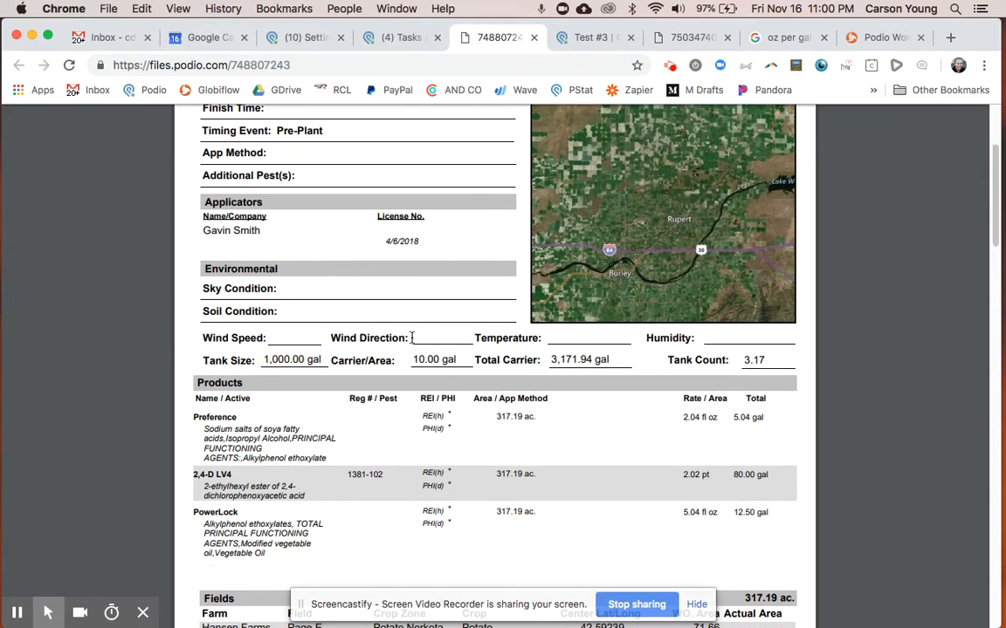
Return to the Test #3 record and examine its application, applicator, environmental, tank and product fields.
{"action": "key", "text": "ctrl+Tab"}
{"action": "scroll", "coordinate": [352, 292], "scroll_direction": "up", "scroll_amount": 3}
{"action": "scroll", "coordinate": [352, 293], "scroll_direction": "down", "scroll_amount": 13}
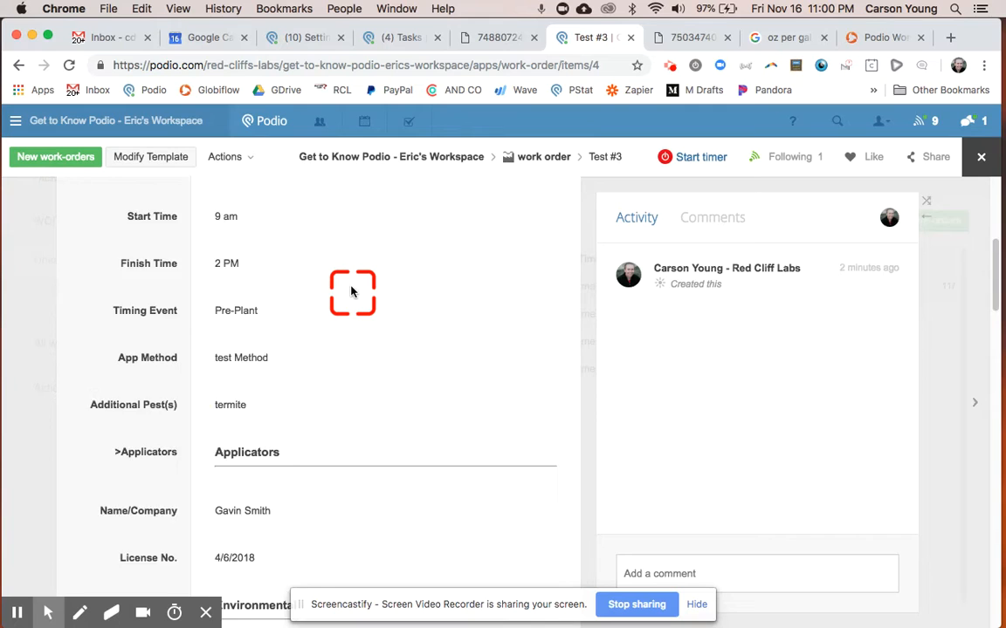
{"action": "scroll", "coordinate": [352, 293], "scroll_direction": "down", "scroll_amount": 5}
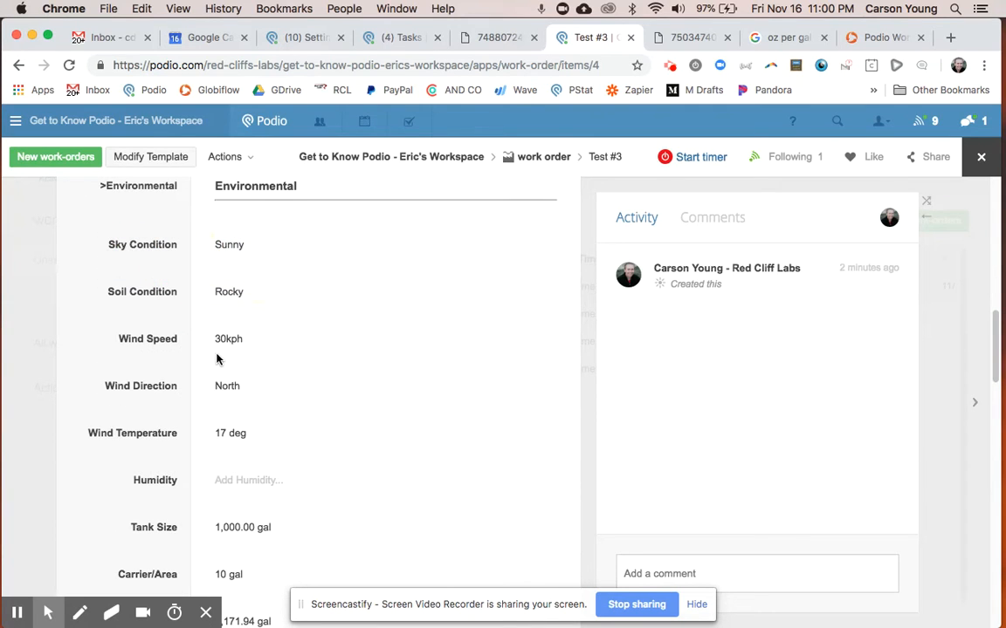
{"action": "scroll", "coordinate": [235, 528], "scroll_direction": "down", "scroll_amount": 2}
{"action": "left_click", "coordinate": [253, 345]}
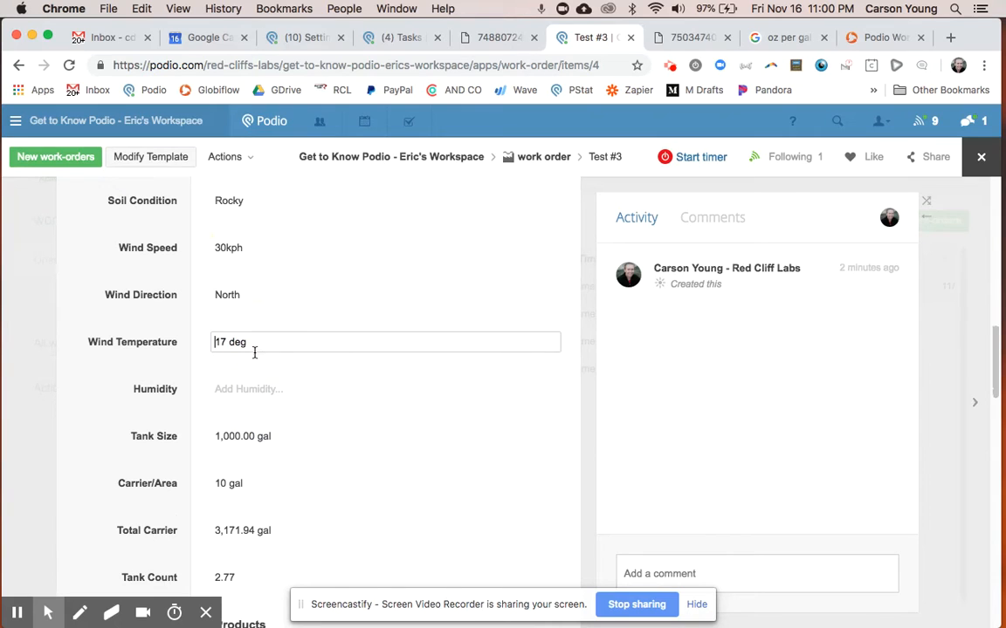
{"action": "left_click", "coordinate": [253, 431]}
{"action": "scroll", "coordinate": [142, 465], "scroll_direction": "down", "scroll_amount": 6}
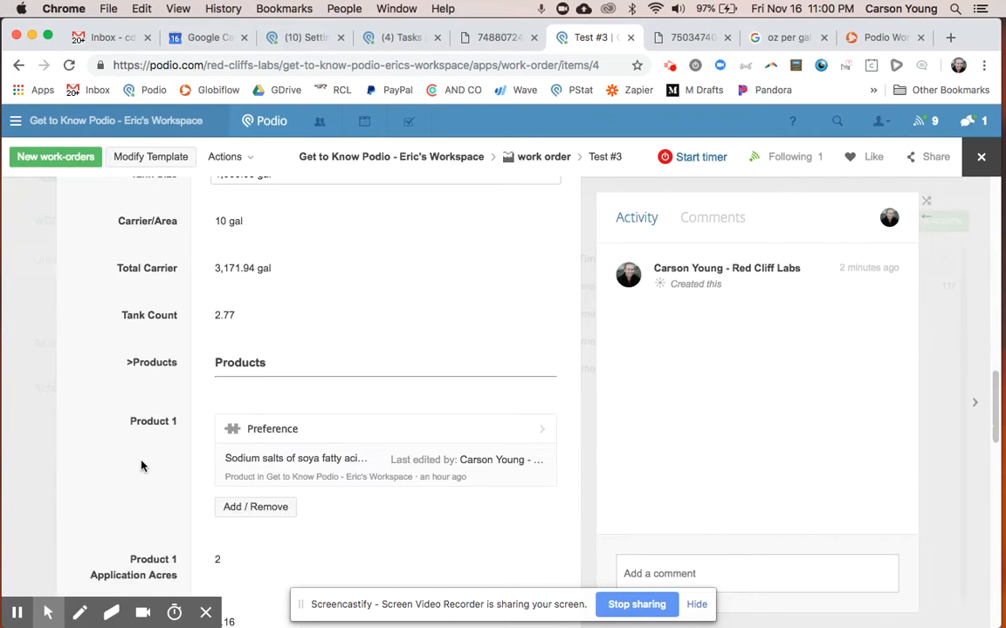
{"action": "scroll", "coordinate": [142, 466], "scroll_direction": "up", "scroll_amount": 12}
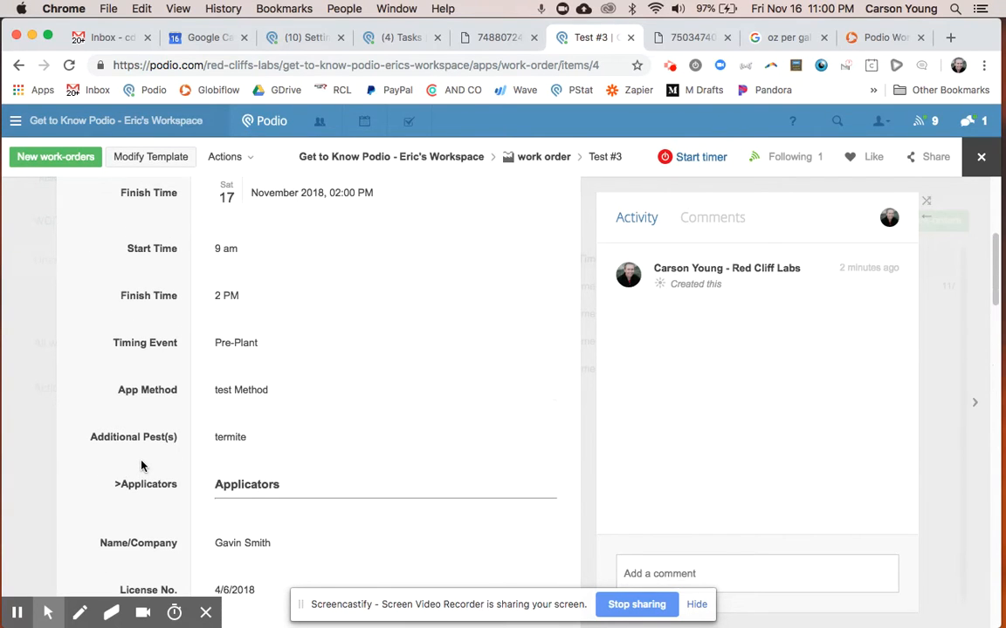
Switch to the mirrored phone, open Podio's work order app and start a new work order.
{"action": "key", "text": "ctrl+Right"}
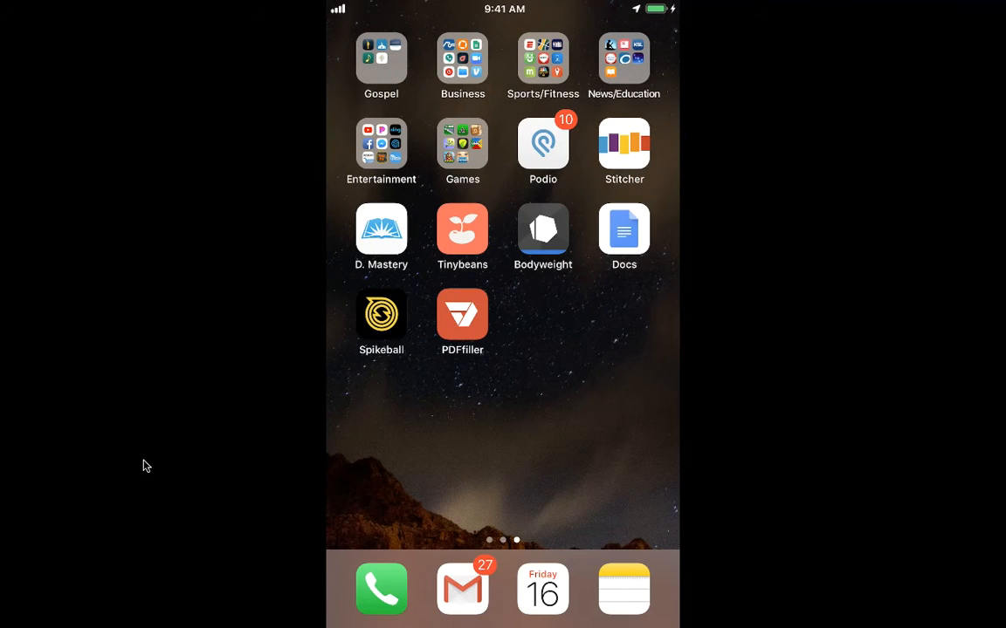
{"action": "left_click", "coordinate": [542, 143]}
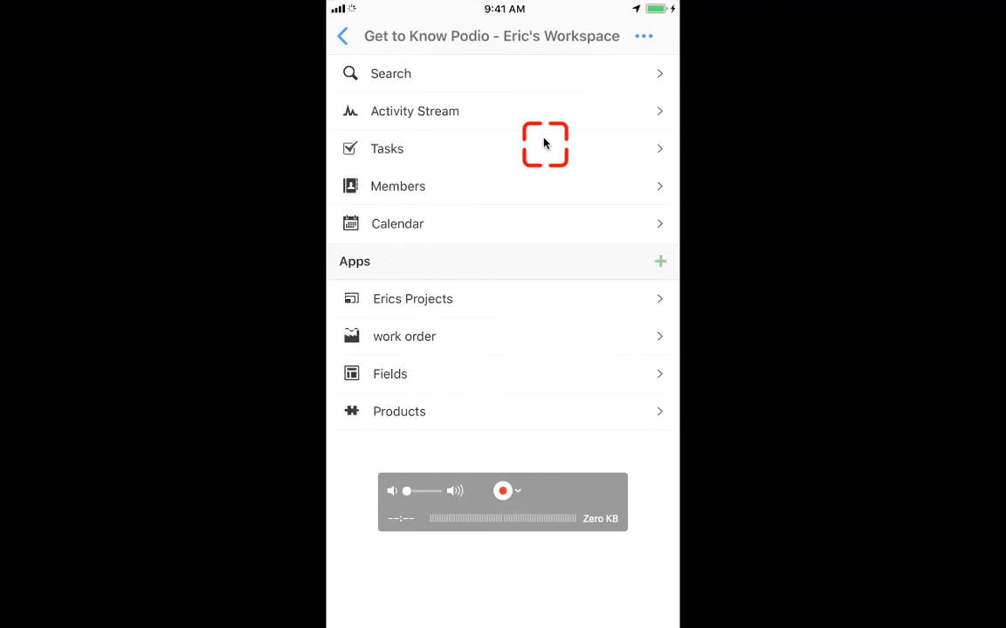
{"action": "left_click", "coordinate": [411, 347]}
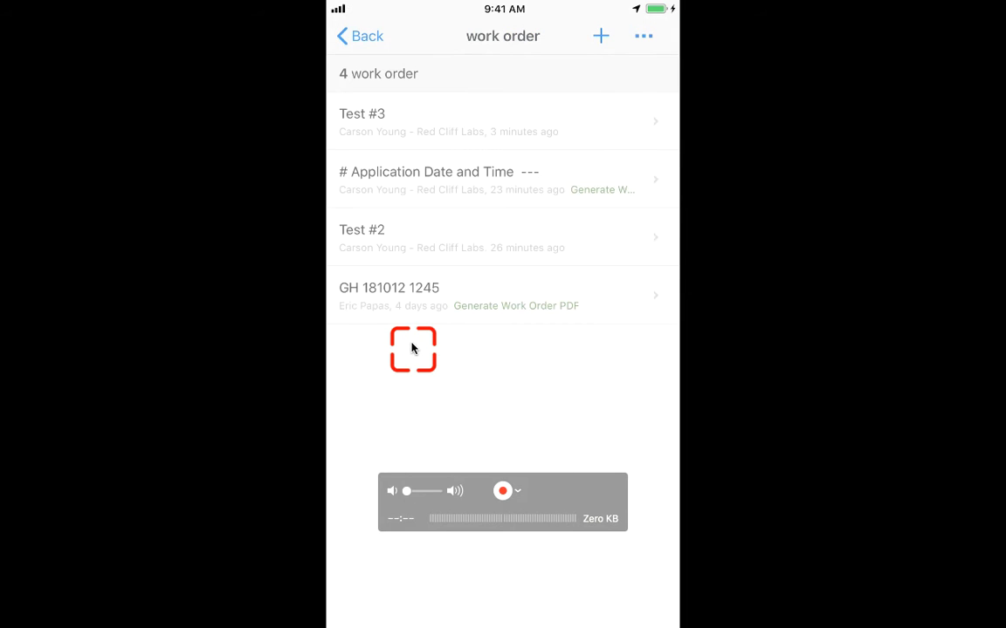
{"action": "left_click", "coordinate": [608, 47]}
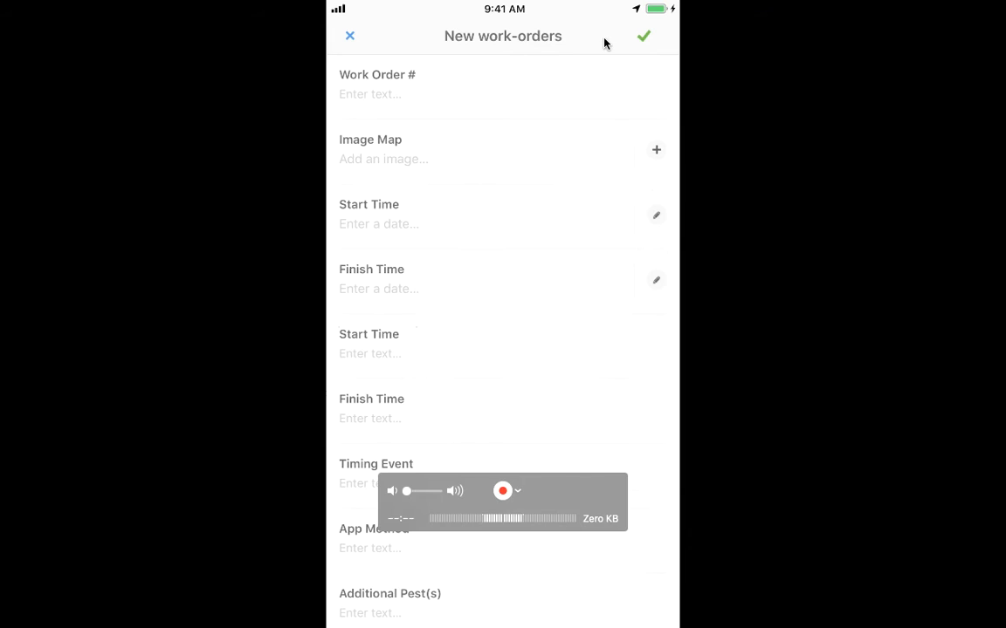
Look through the new work order form's fields and set Wind Direction to East.
{"action": "scroll", "coordinate": [604, 42], "scroll_direction": "down", "scroll_amount": 5}
{"action": "scroll", "coordinate": [604, 41], "scroll_direction": "down", "scroll_amount": 5}
{"action": "scroll", "coordinate": [604, 42], "scroll_direction": "down", "scroll_amount": 2}
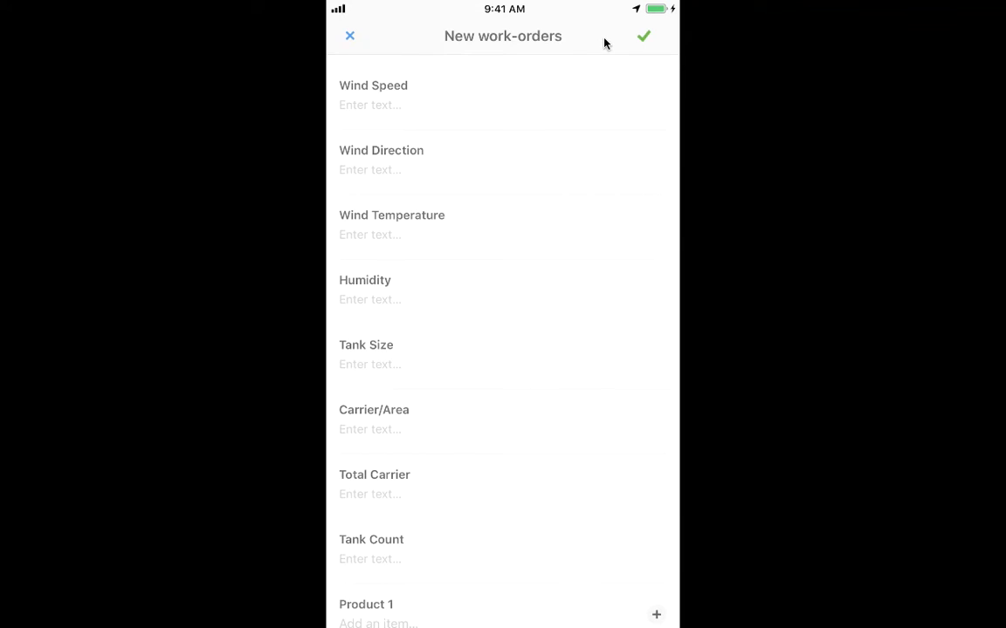
{"action": "scroll", "coordinate": [604, 42], "scroll_direction": "down", "scroll_amount": 6}
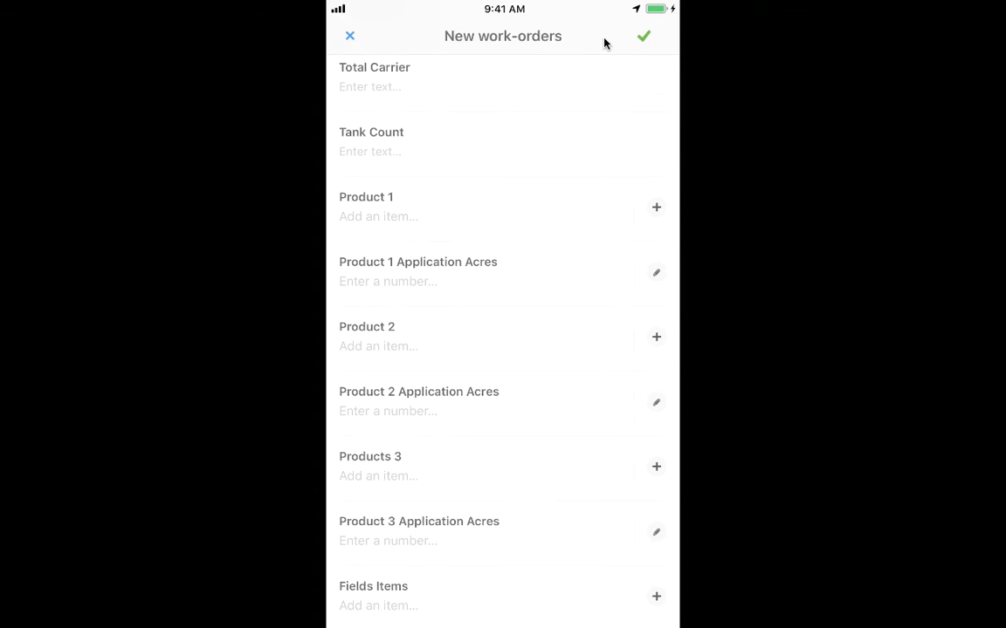
{"action": "scroll", "coordinate": [557, 191], "scroll_direction": "up", "scroll_amount": 4}
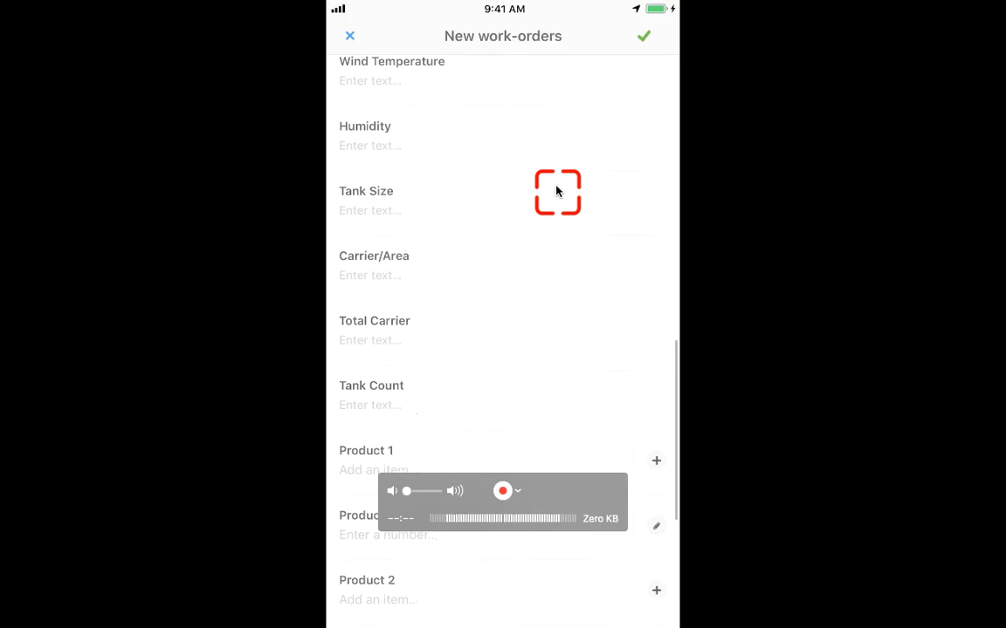
{"action": "left_click", "coordinate": [557, 191]}
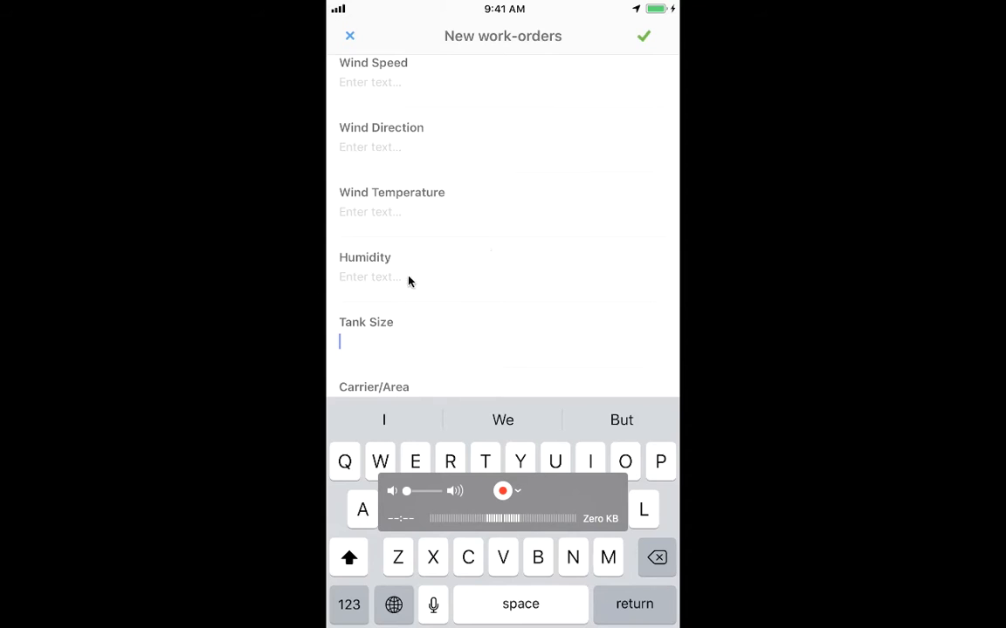
{"action": "scroll", "coordinate": [504, 290], "scroll_direction": "up", "scroll_amount": 1}
{"action": "left_click", "coordinate": [370, 225]}
{"action": "type", "text": "East"}
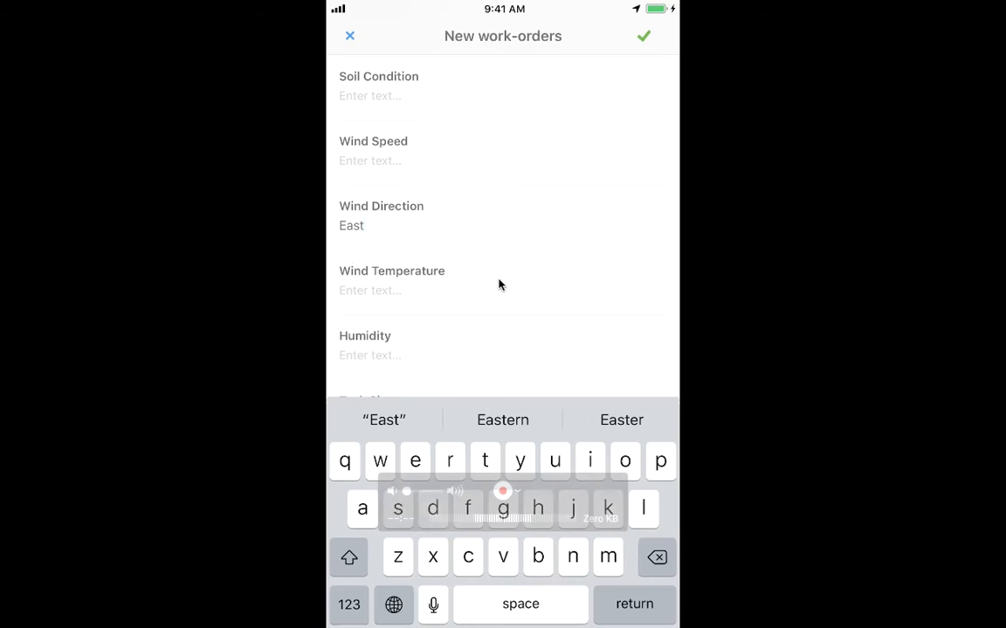
Choose PowerLock as Product 1 in the new work order.
{"action": "left_click_drag", "start_coordinate": [445, 299], "coordinate": [460, 271]}
{"action": "scroll", "coordinate": [460, 271], "scroll_direction": "down", "scroll_amount": 1}
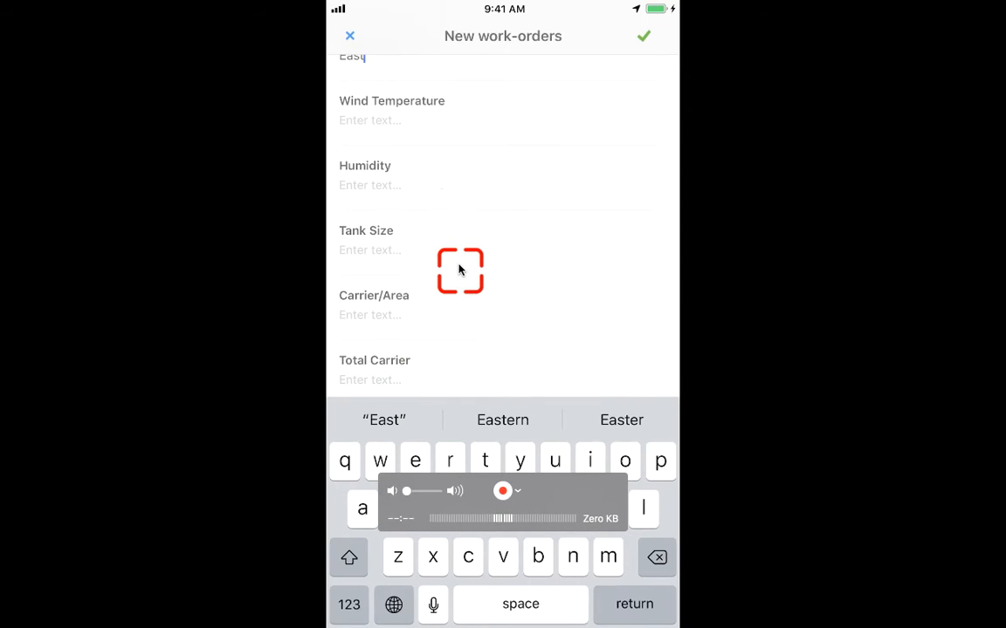
{"action": "scroll", "coordinate": [460, 271], "scroll_direction": "down", "scroll_amount": 2}
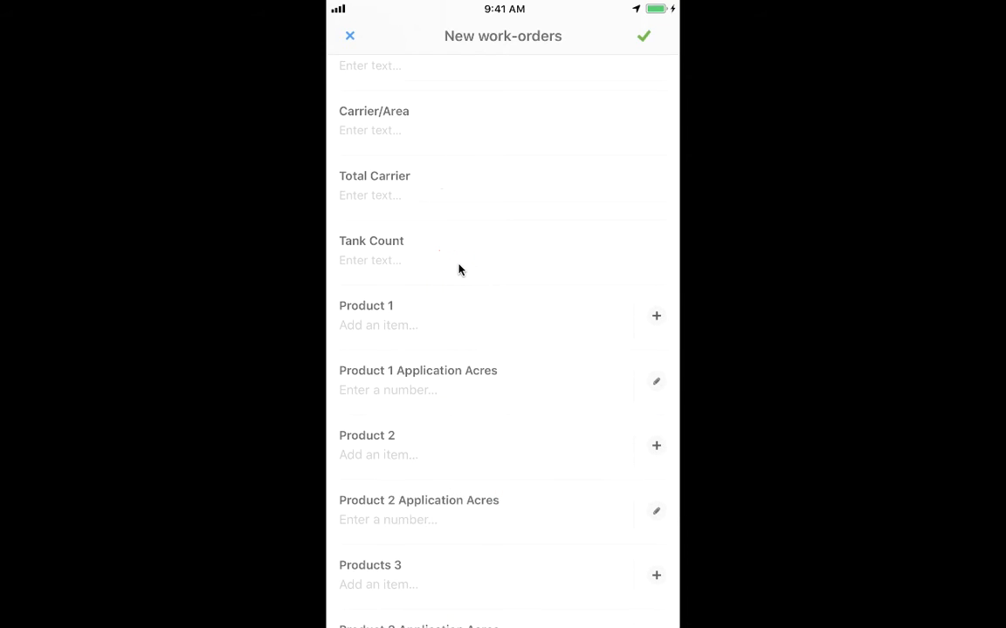
{"action": "left_click", "coordinate": [377, 269]}
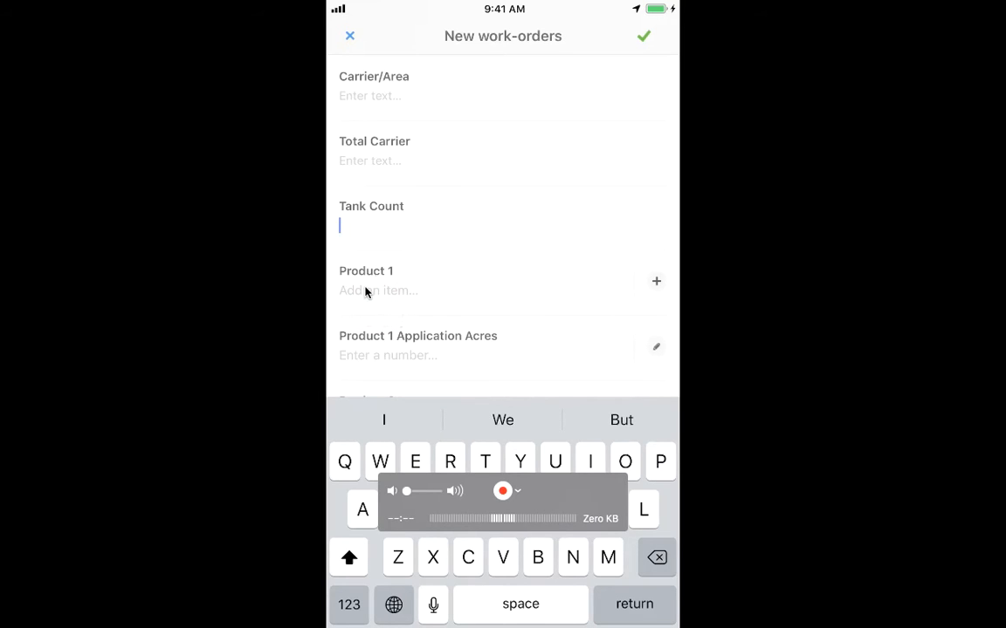
{"action": "left_click", "coordinate": [365, 291]}
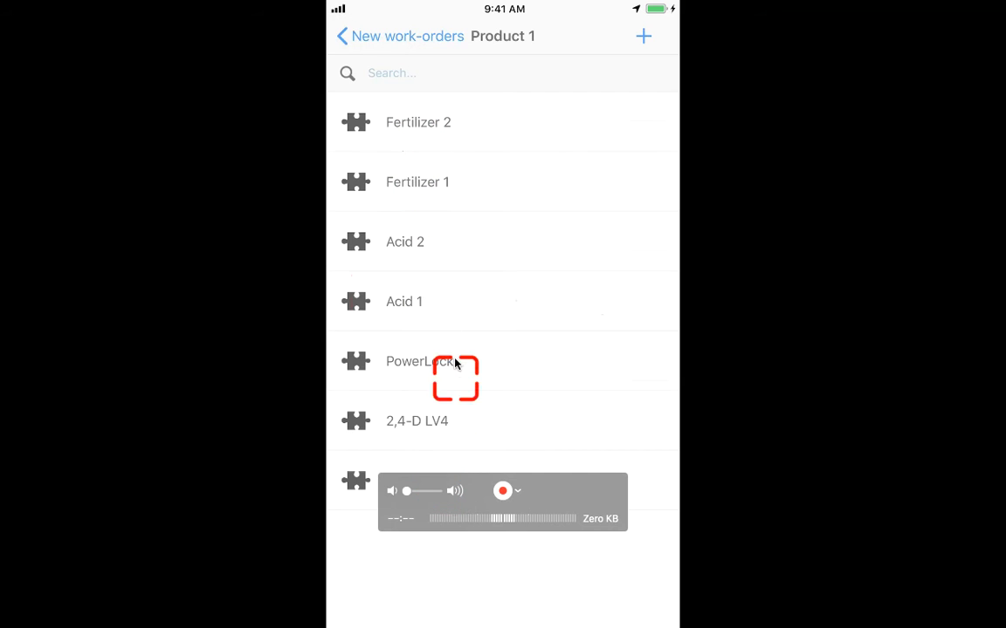
{"action": "scroll", "coordinate": [458, 286], "scroll_direction": "down", "scroll_amount": 5}
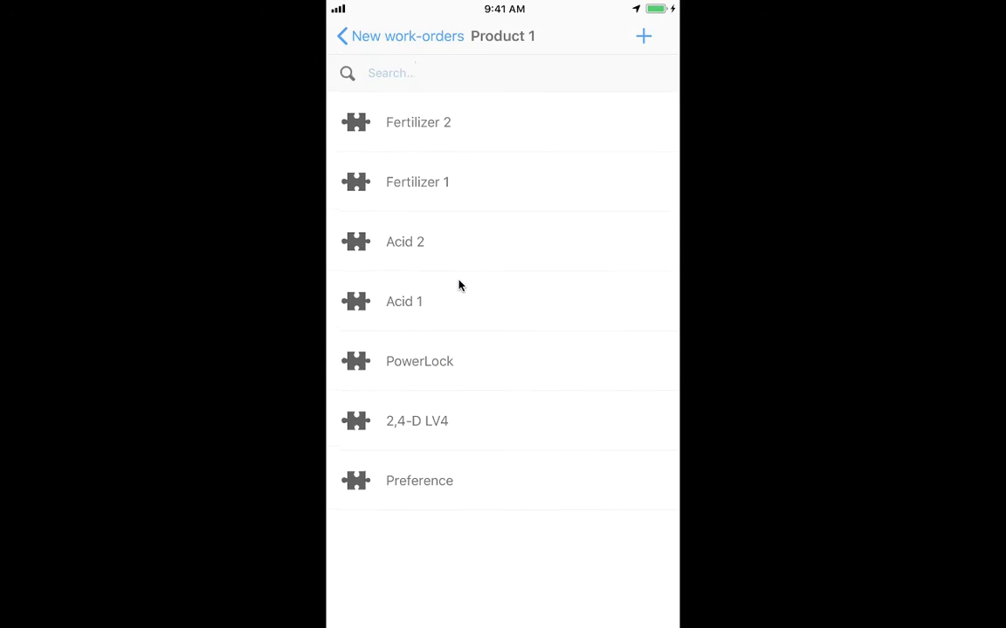
{"action": "left_click", "coordinate": [419, 361]}
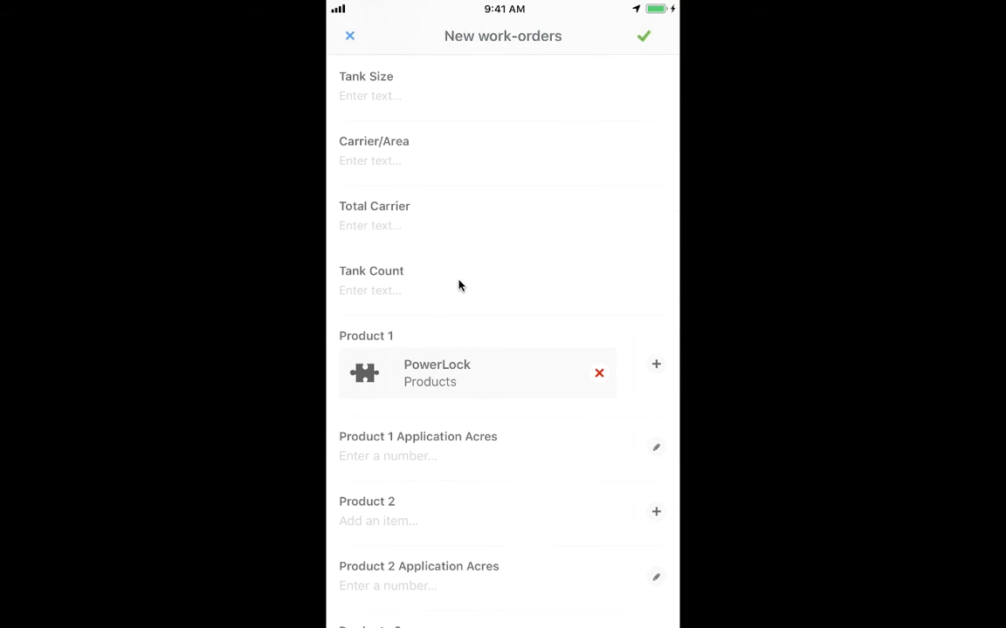
Set Product 1 Application Acres to 50 and choose Acid 1 as Product 2.
{"action": "scroll", "coordinate": [458, 286], "scroll_direction": "down", "scroll_amount": 3}
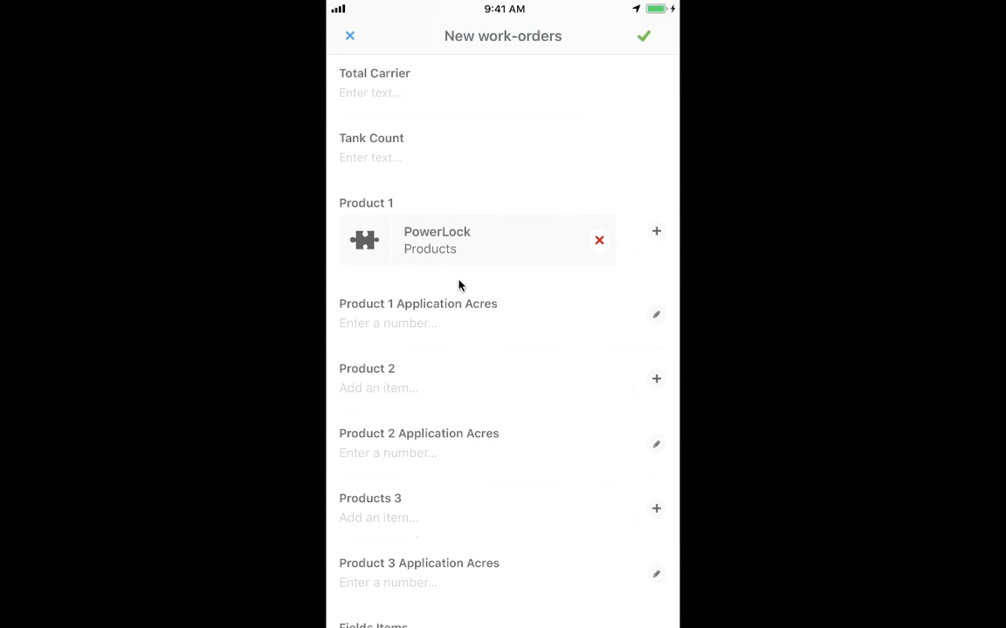
{"action": "left_click", "coordinate": [459, 286]}
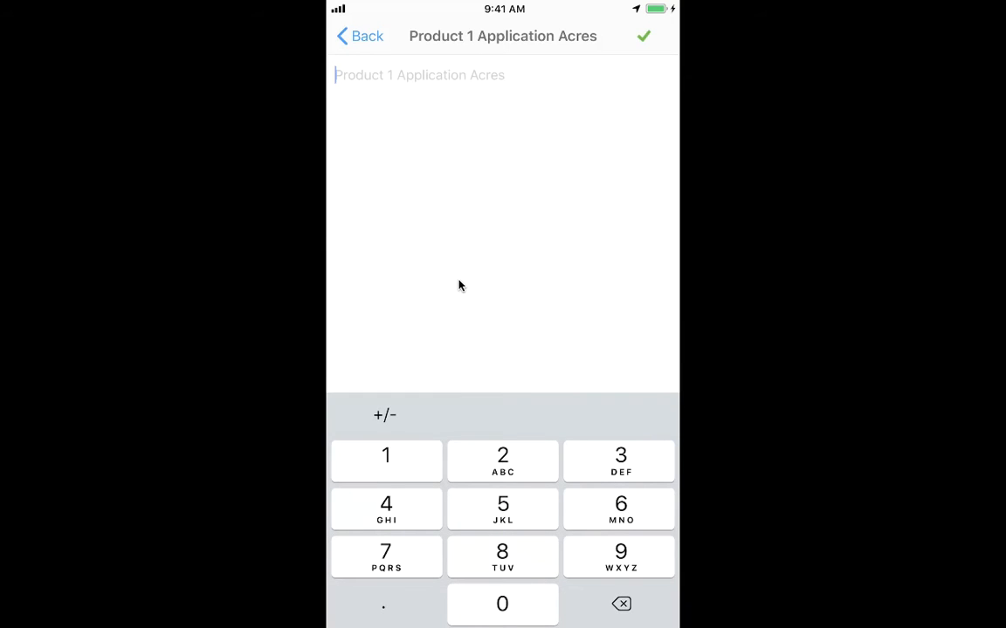
{"action": "type", "text": "50"}
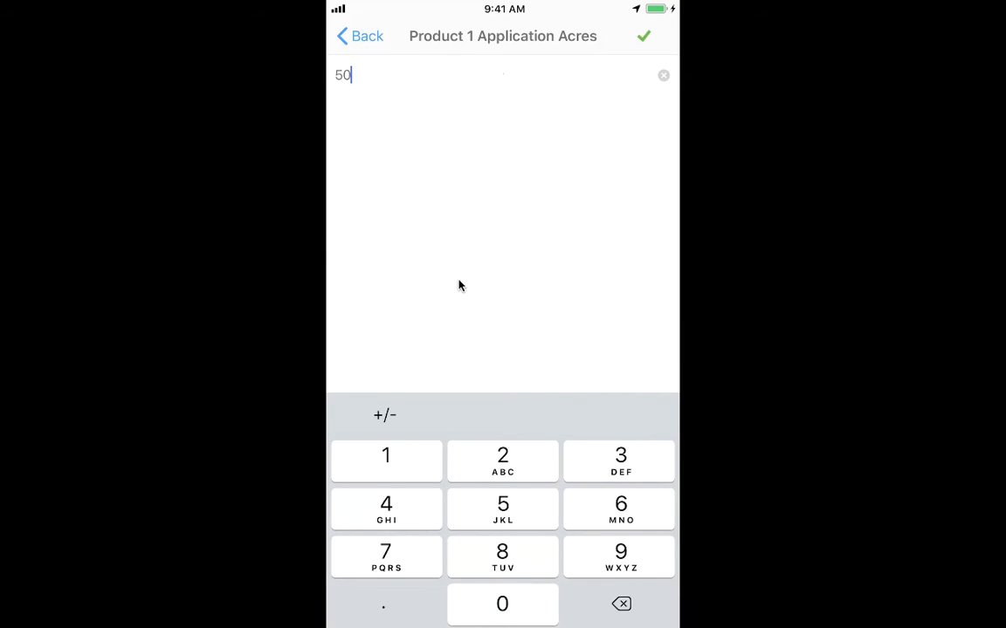
{"action": "left_click", "coordinate": [641, 41]}
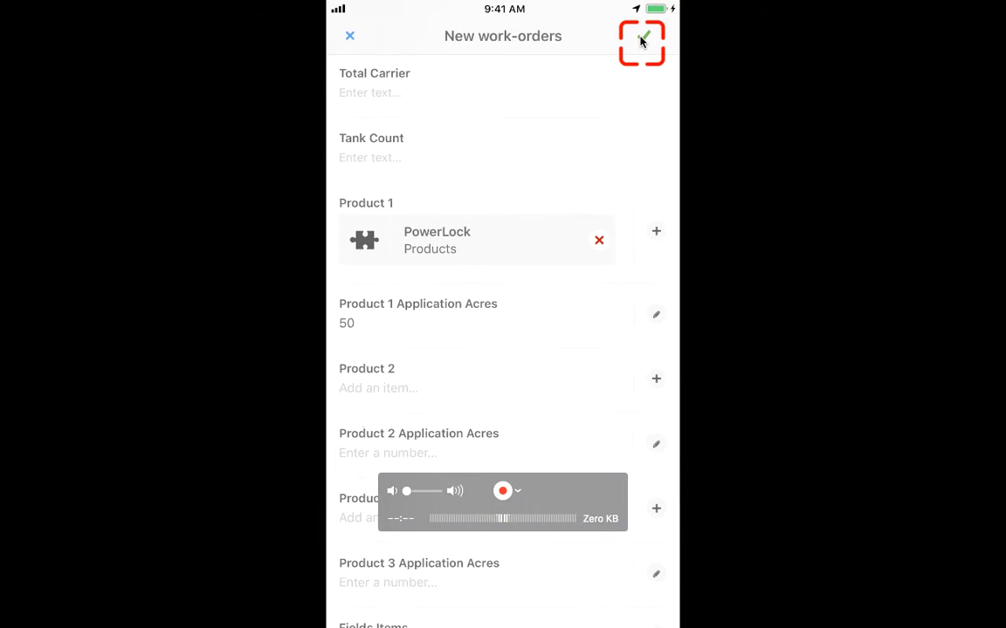
{"action": "scroll", "coordinate": [642, 41], "scroll_direction": "down", "scroll_amount": 2}
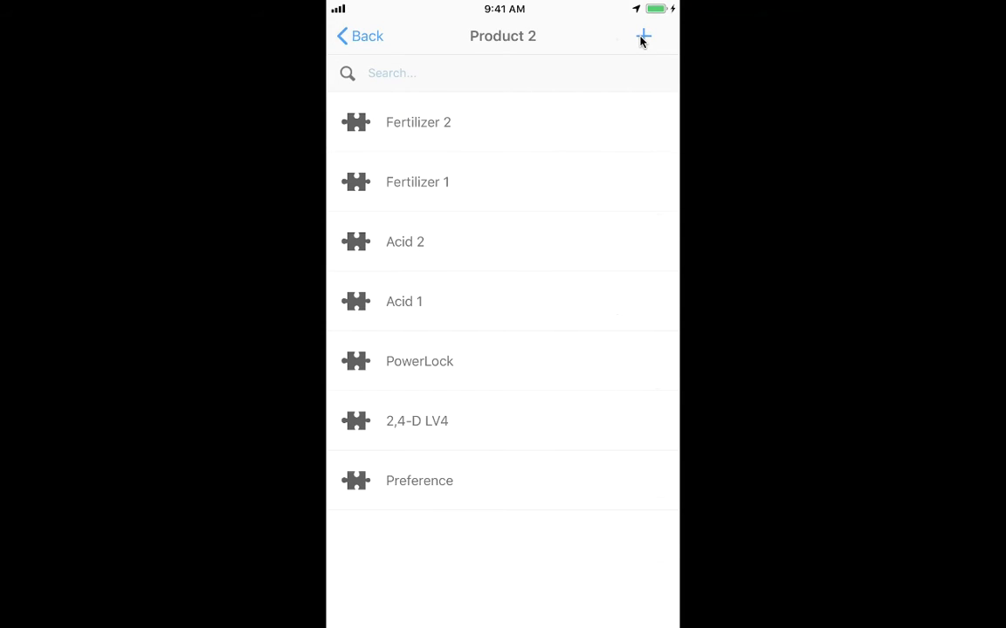
{"action": "left_click", "coordinate": [503, 301]}
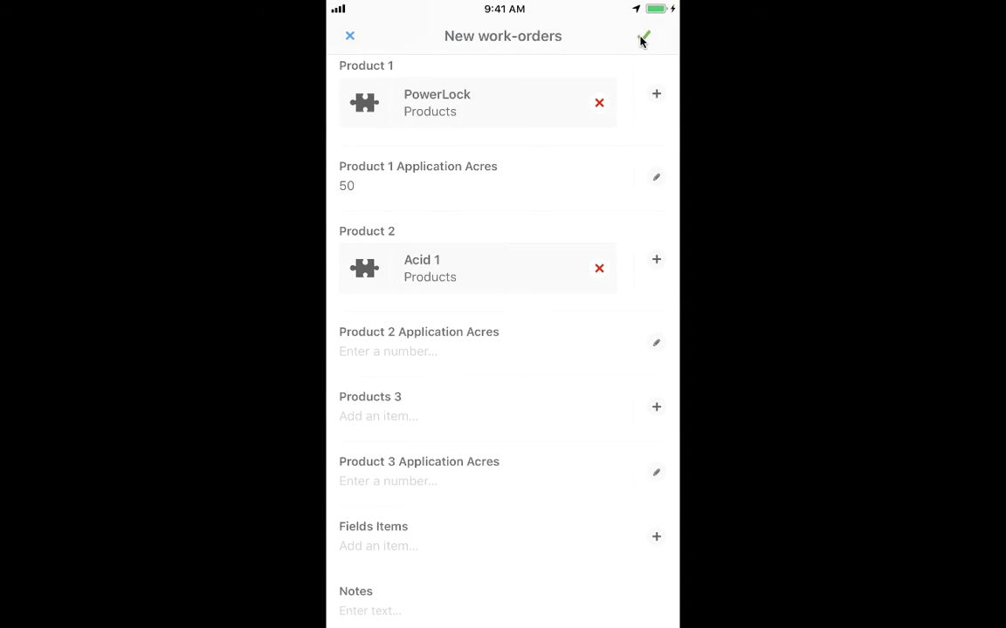
Select the Generate Work Order option under Action in the new work order form.
{"action": "scroll", "coordinate": [641, 41], "scroll_direction": "down", "scroll_amount": 5}
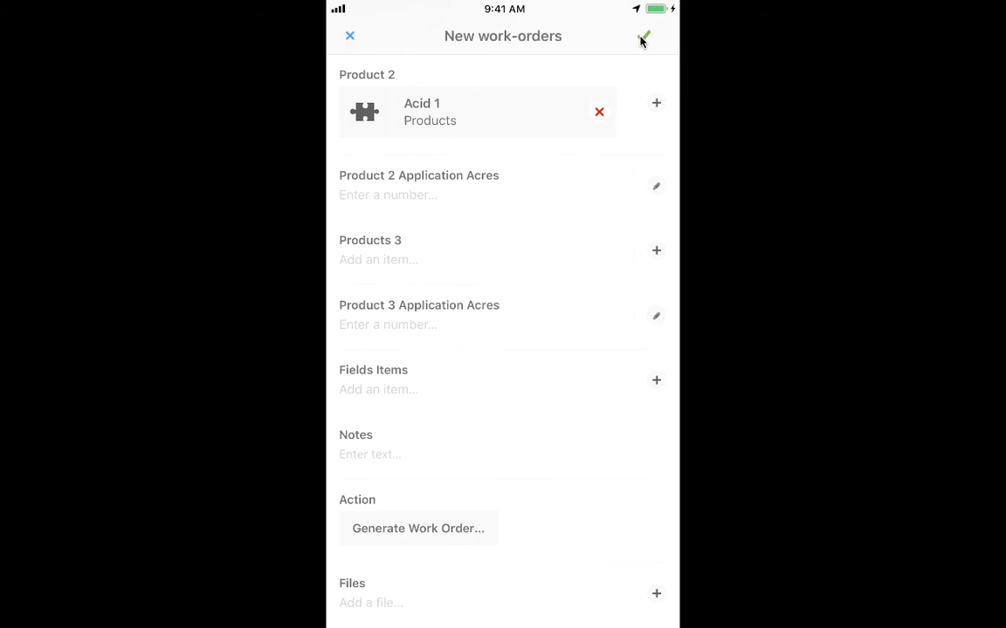
{"action": "scroll", "coordinate": [642, 41], "scroll_direction": "up", "scroll_amount": 5}
{"action": "scroll", "coordinate": [642, 41], "scroll_direction": "down", "scroll_amount": 5}
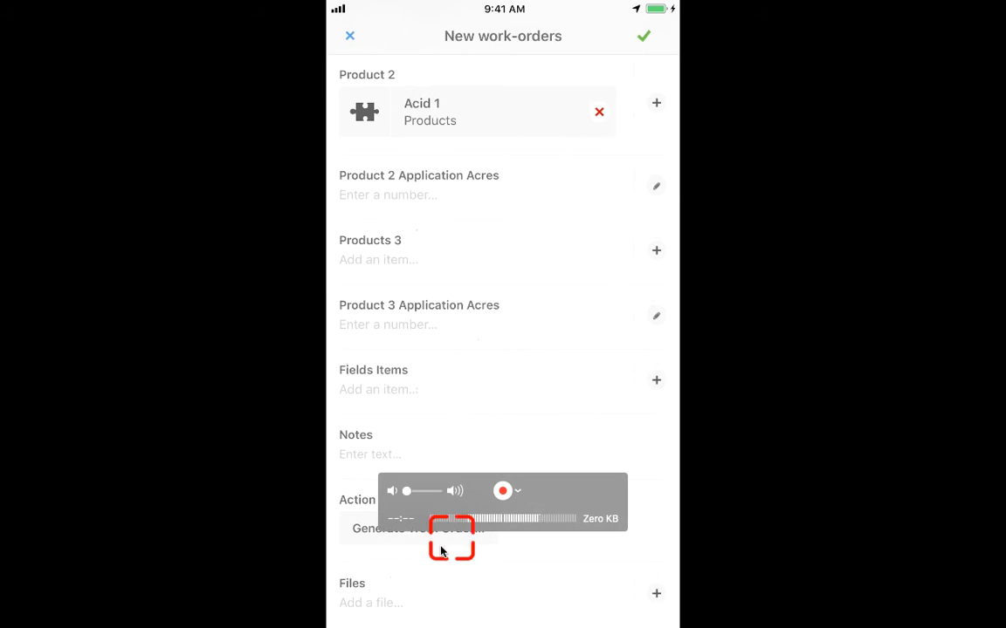
{"action": "left_click", "coordinate": [388, 534]}
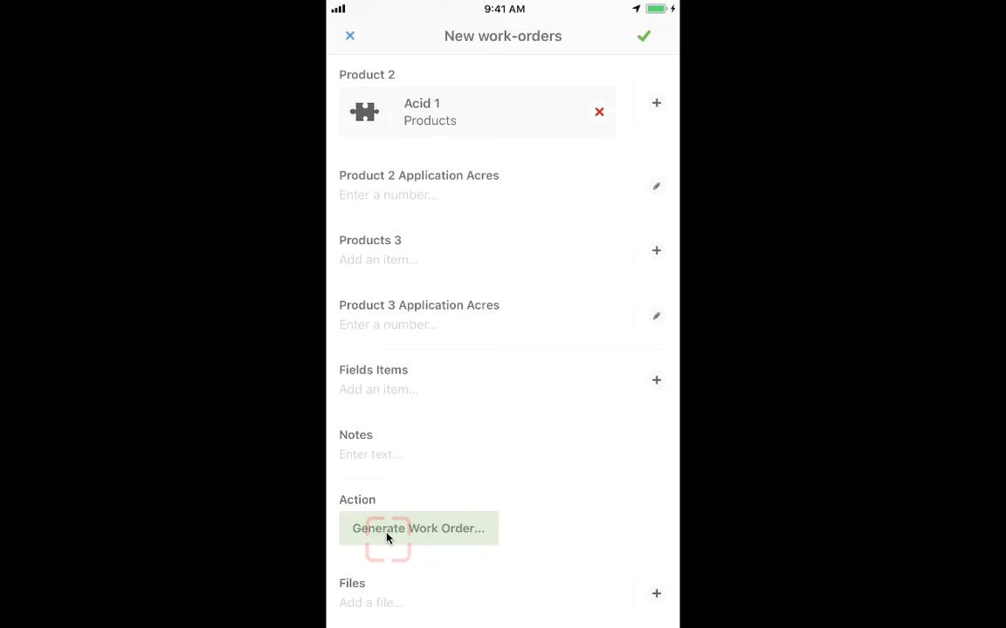
Open the Test #3 work order on the phone and examine its fields down to the linked products and Fields Items.
{"action": "scroll", "coordinate": [387, 533], "scroll_direction": "up", "scroll_amount": 10}
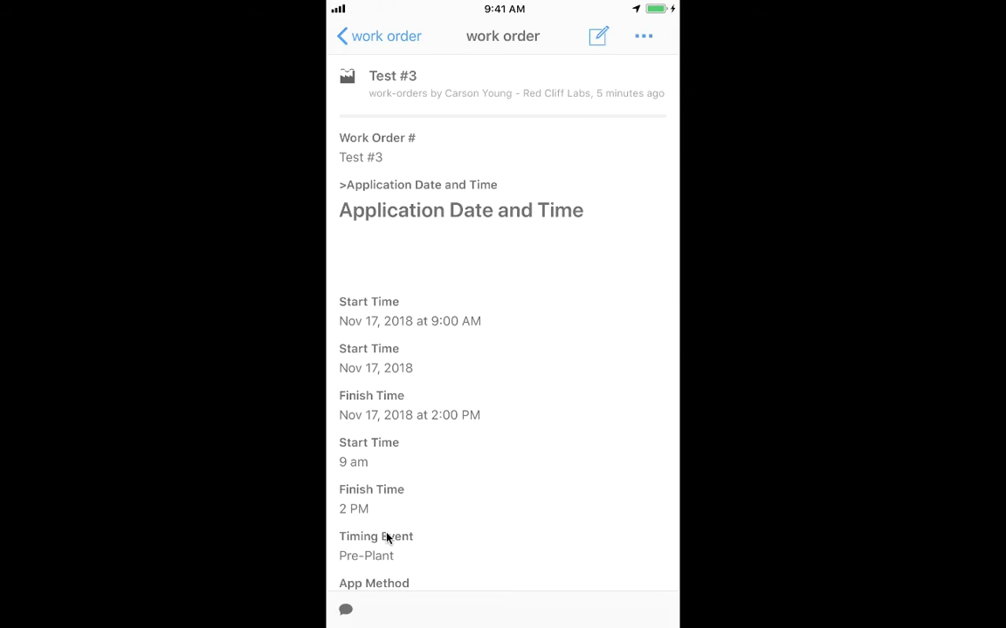
{"action": "scroll", "coordinate": [387, 538], "scroll_direction": "down", "scroll_amount": 5}
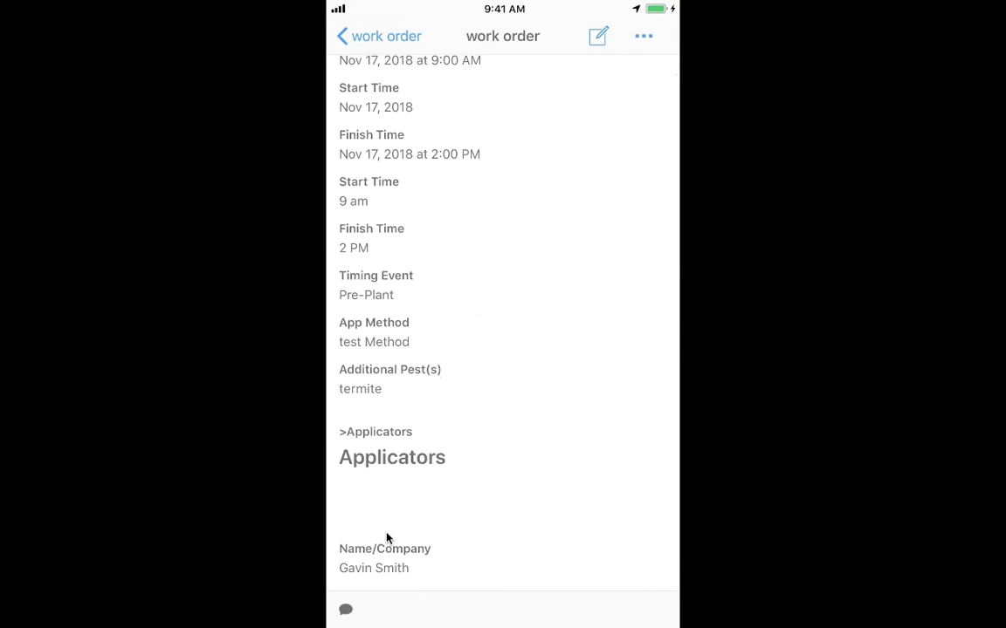
{"action": "scroll", "coordinate": [387, 538], "scroll_direction": "down", "scroll_amount": 4}
{"action": "scroll", "coordinate": [386, 537], "scroll_direction": "up", "scroll_amount": 2}
{"action": "scroll", "coordinate": [387, 537], "scroll_direction": "down", "scroll_amount": 5}
{"action": "scroll", "coordinate": [387, 538], "scroll_direction": "down", "scroll_amount": 3}
{"action": "scroll", "coordinate": [386, 538], "scroll_direction": "down", "scroll_amount": 3}
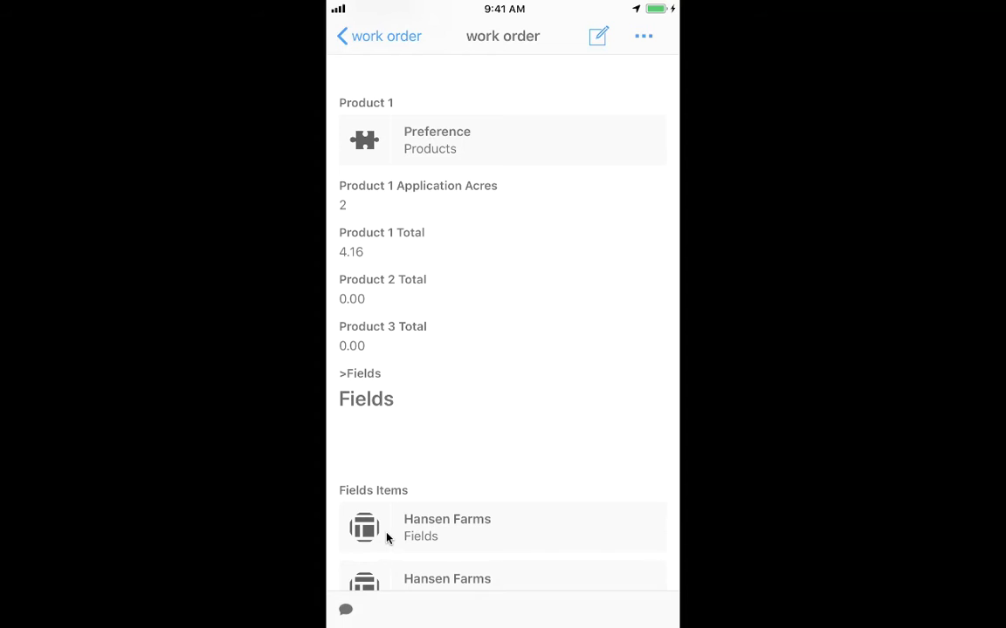
Edit the Test #3 work order to use Fertilizer 1 as Product 2 with 6 application acres.
{"action": "scroll", "coordinate": [387, 538], "scroll_direction": "up", "scroll_amount": 1}
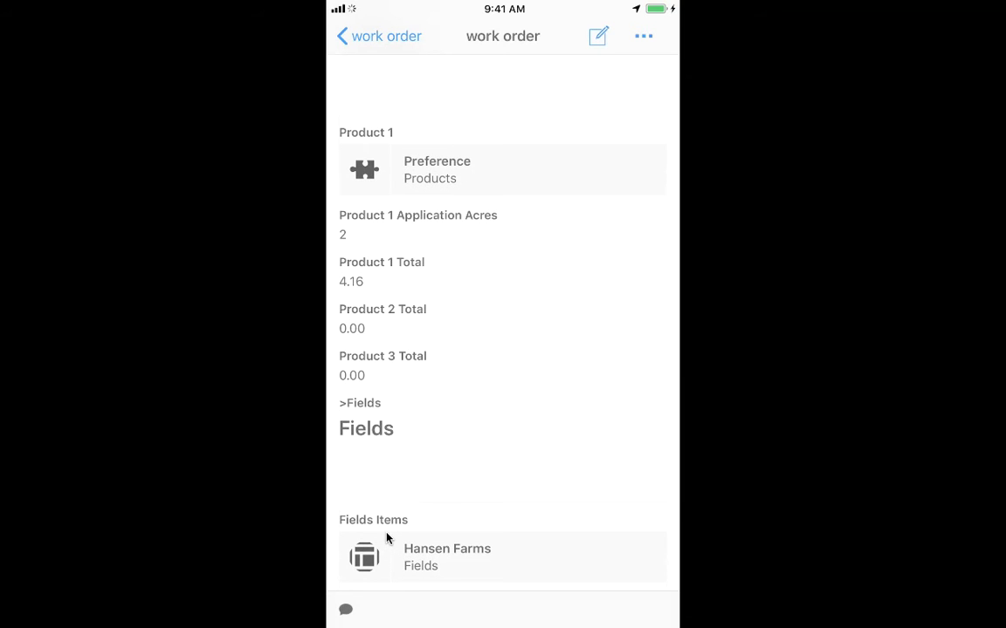
{"action": "scroll", "coordinate": [387, 537], "scroll_direction": "down", "scroll_amount": 10}
{"action": "scroll", "coordinate": [386, 537], "scroll_direction": "down", "scroll_amount": 7}
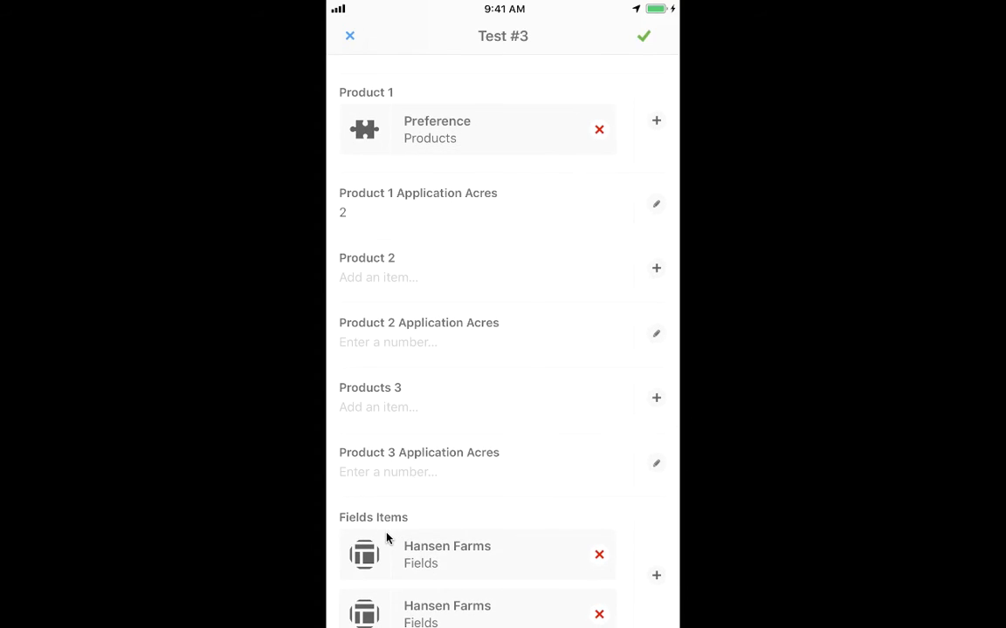
{"action": "scroll", "coordinate": [387, 538], "scroll_direction": "down", "scroll_amount": 1}
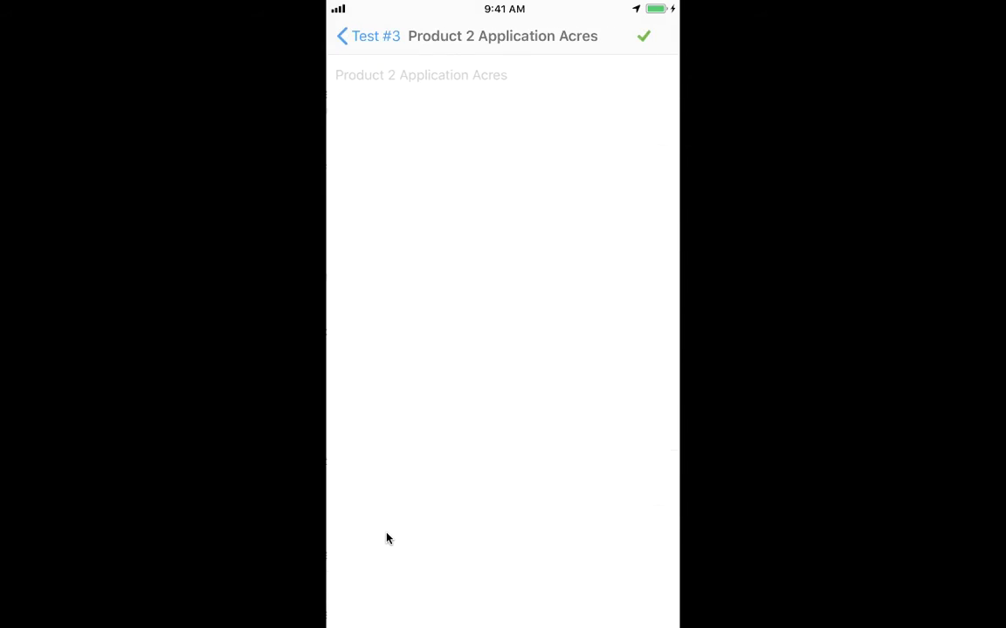
{"action": "type", "text": "6"}
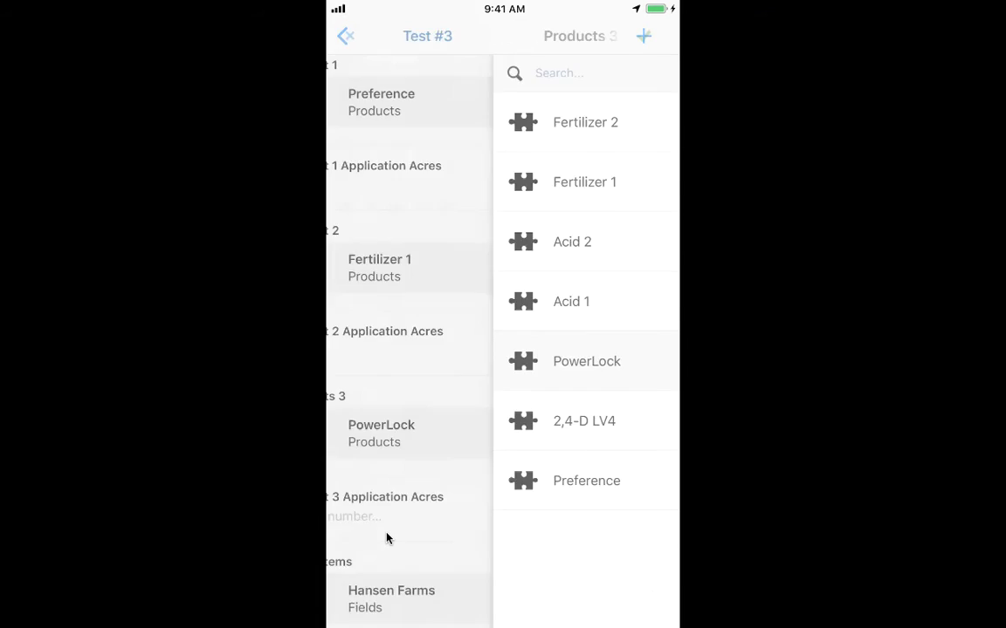
Choose PowerLock for Products 3 and set Product 3 Application Acres to 2.
{"action": "left_click", "coordinate": [387, 539]}
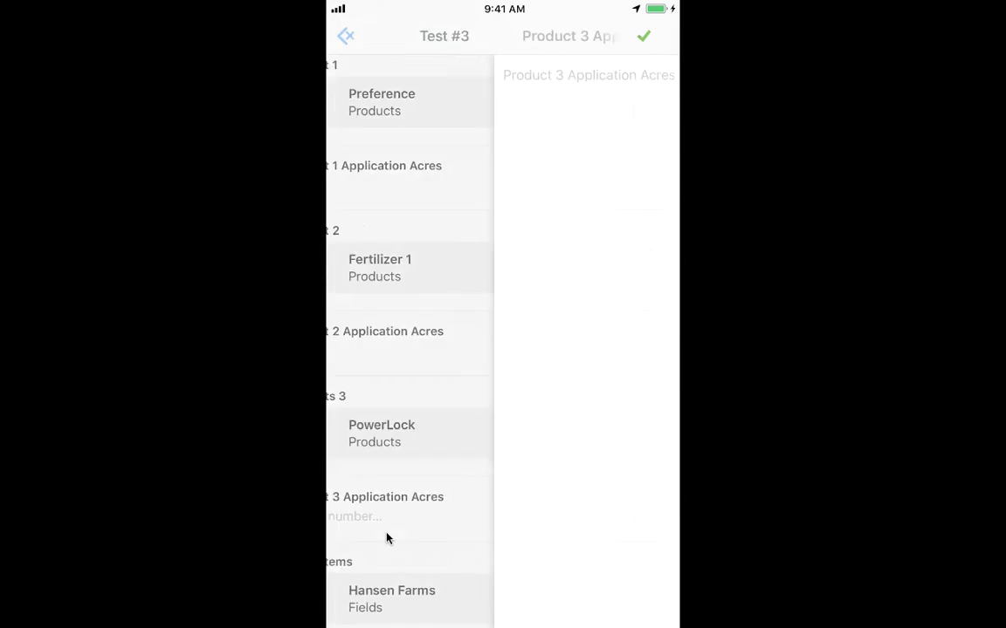
{"action": "type", "text": "2"}
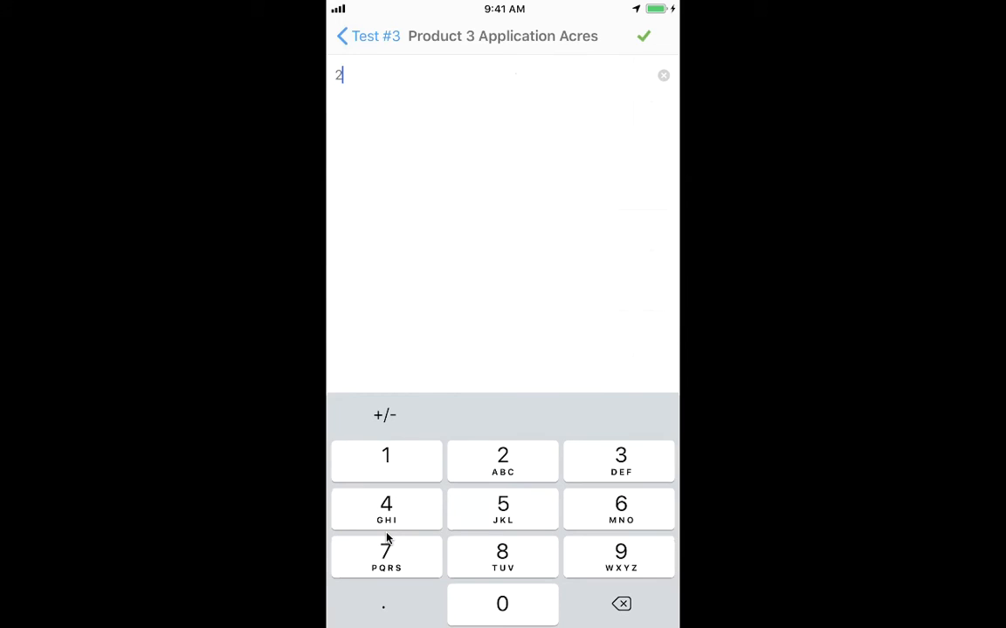
{"action": "key", "text": "Return"}
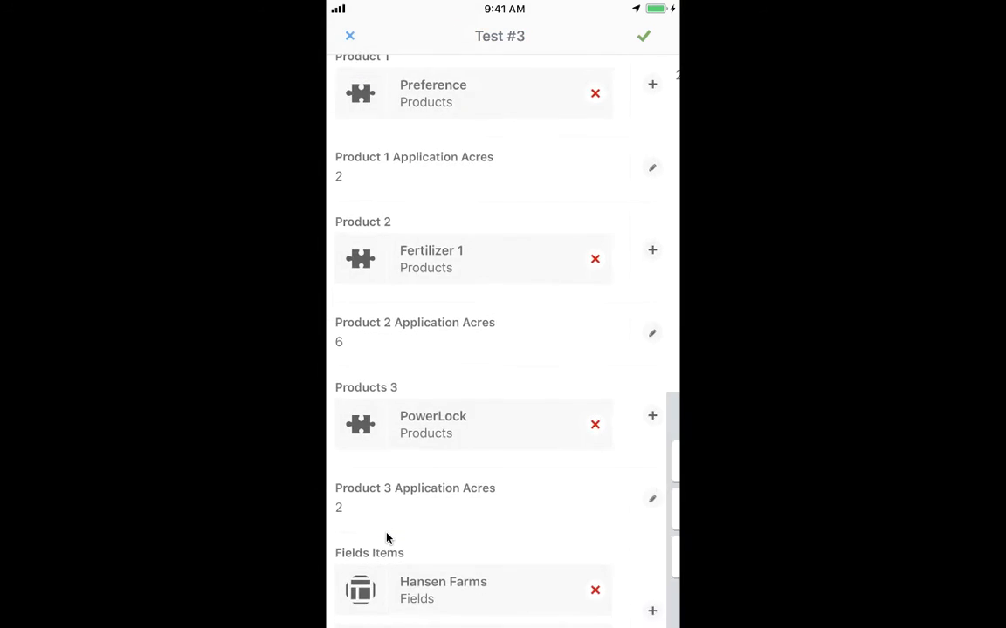
Select the Generate Work Order option under Action and save the Test #3 work order.
{"action": "scroll", "coordinate": [387, 539], "scroll_direction": "down", "scroll_amount": 5}
{"action": "scroll", "coordinate": [387, 539], "scroll_direction": "up", "scroll_amount": 10}
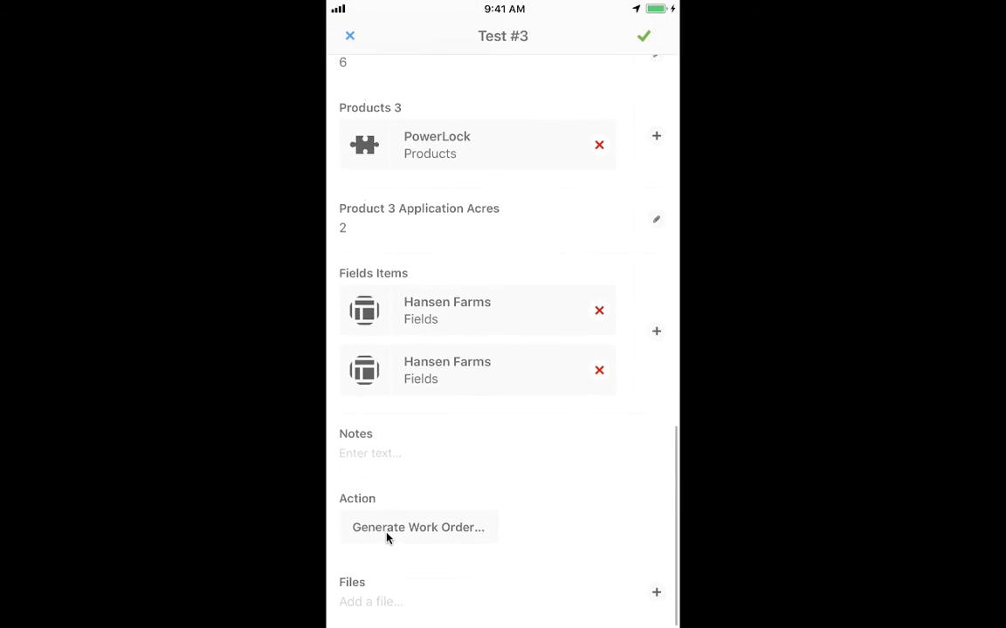
{"action": "scroll", "coordinate": [387, 539], "scroll_direction": "down", "scroll_amount": 5}
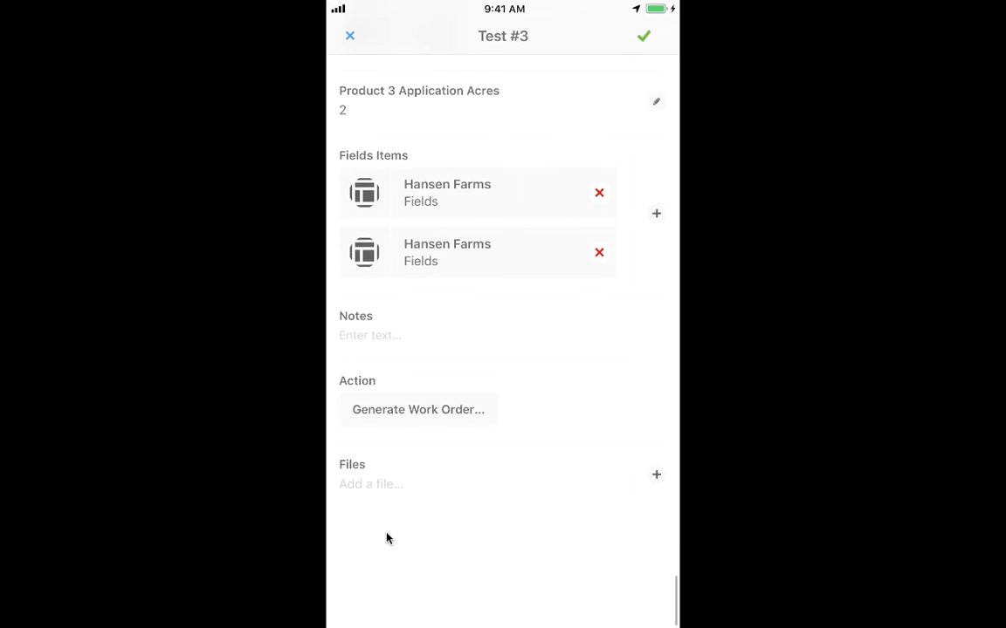
{"action": "left_click", "coordinate": [388, 538]}
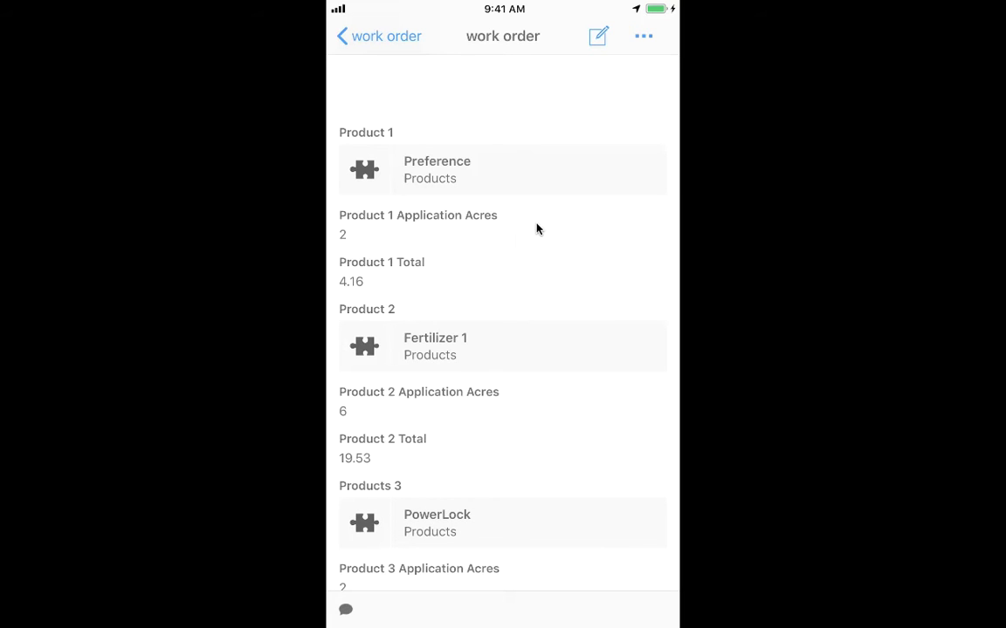
Open the generated work-order-test-3.pdf and examine its date, applicator, environmental, products, fields and notes sections.
{"action": "scroll", "coordinate": [537, 228], "scroll_direction": "down", "scroll_amount": 10}
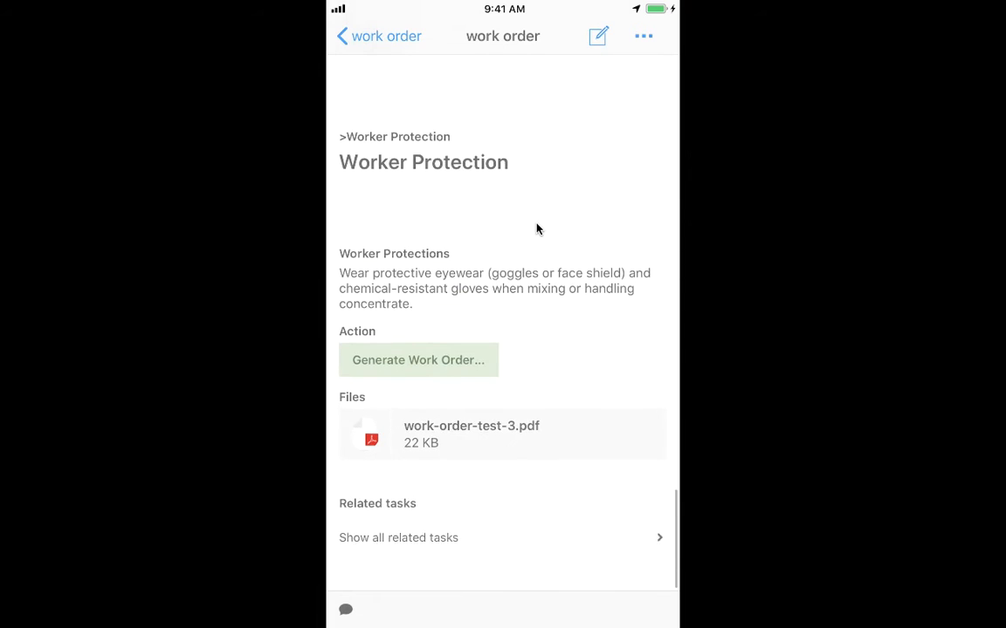
{"action": "left_click", "coordinate": [449, 447]}
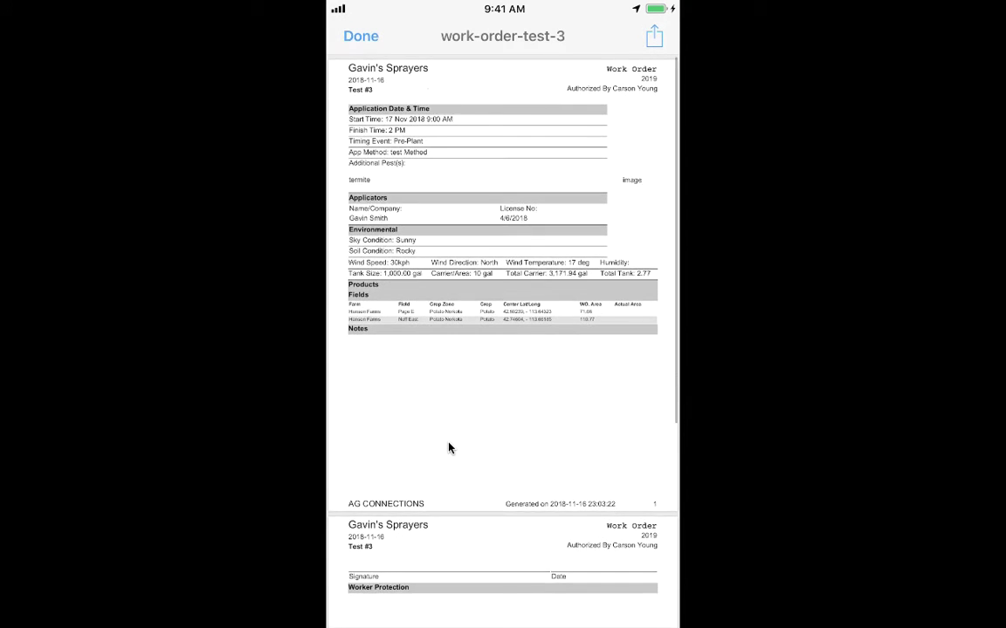
{"action": "double_click", "coordinate": [450, 448]}
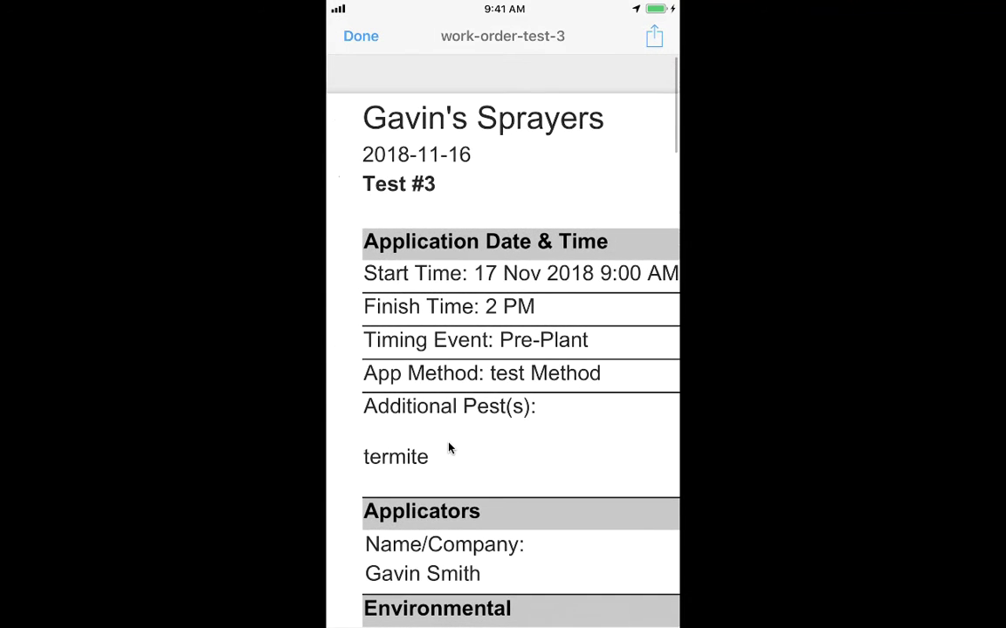
{"action": "scroll", "coordinate": [449, 448], "scroll_direction": "right", "scroll_amount": 2}
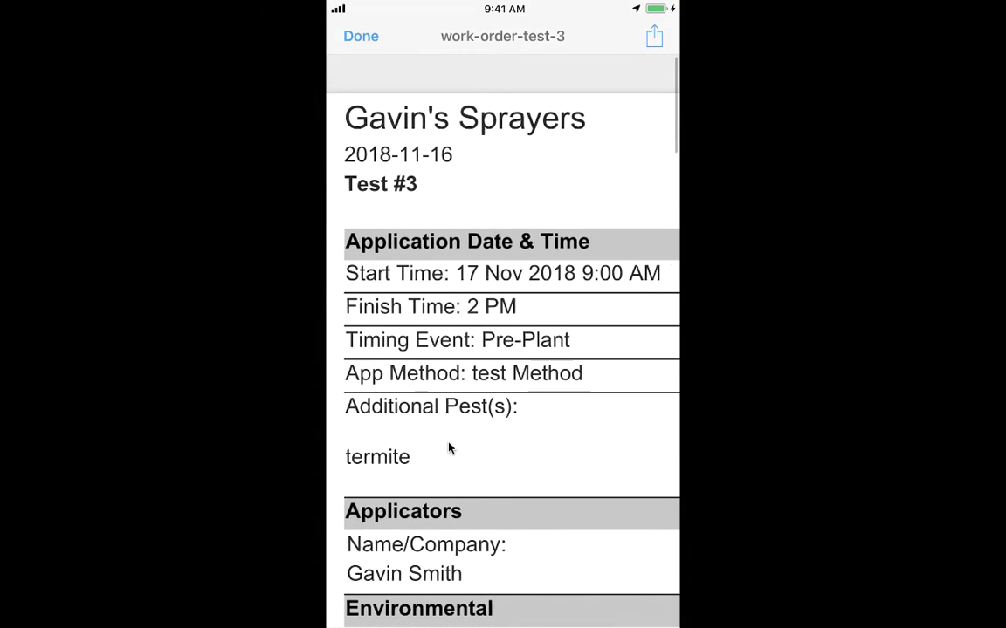
{"action": "scroll", "coordinate": [450, 448], "scroll_direction": "left", "scroll_amount": 2}
{"action": "scroll", "coordinate": [450, 448], "scroll_direction": "down", "scroll_amount": 7}
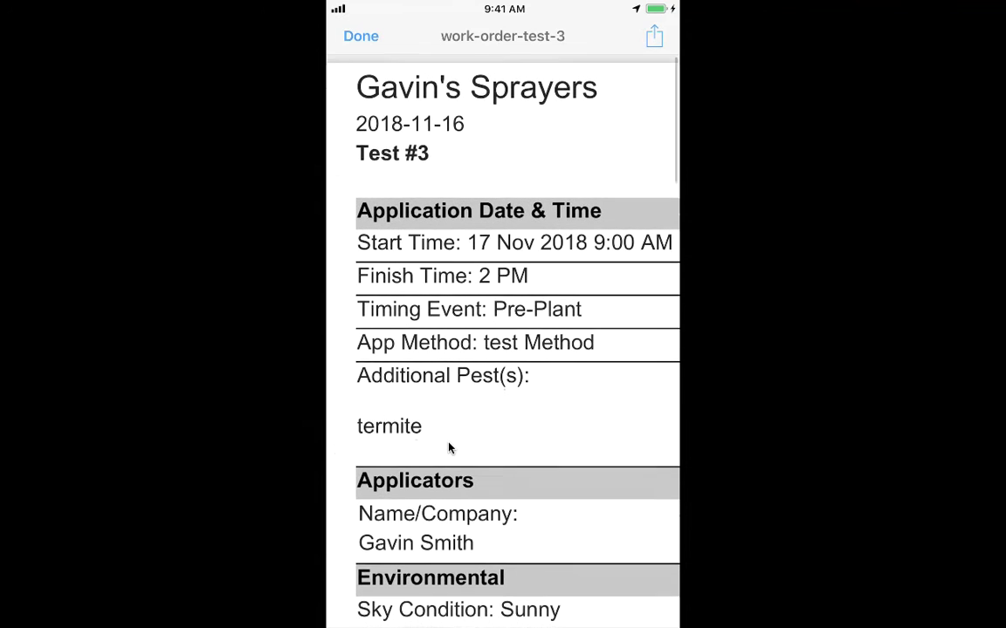
{"action": "scroll", "coordinate": [449, 448], "scroll_direction": "down", "scroll_amount": 5}
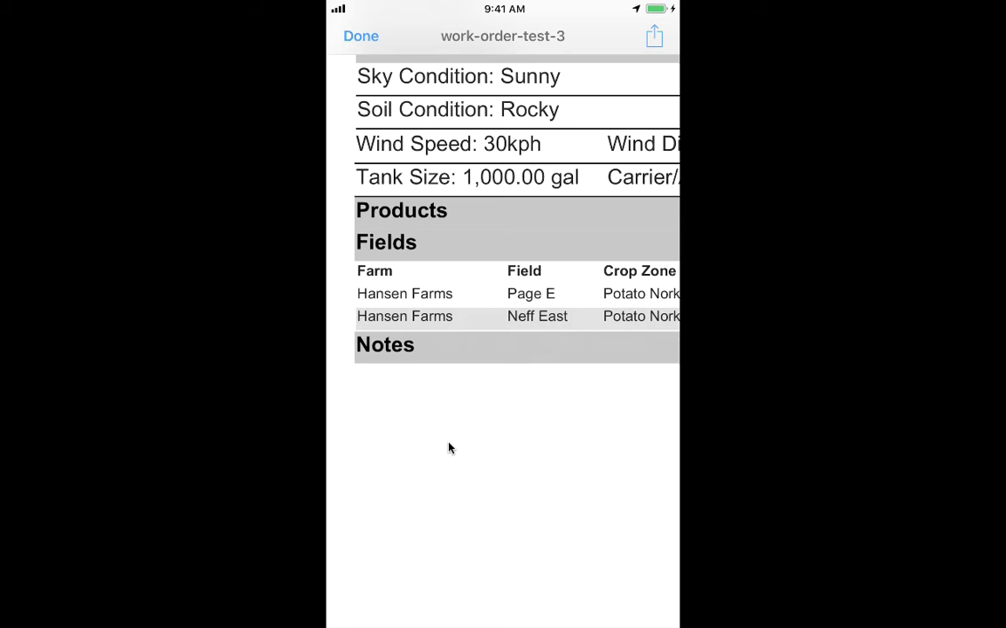
{"action": "scroll", "coordinate": [449, 447], "scroll_direction": "up", "scroll_amount": 4}
{"action": "scroll", "coordinate": [450, 448], "scroll_direction": "down", "scroll_amount": 3}
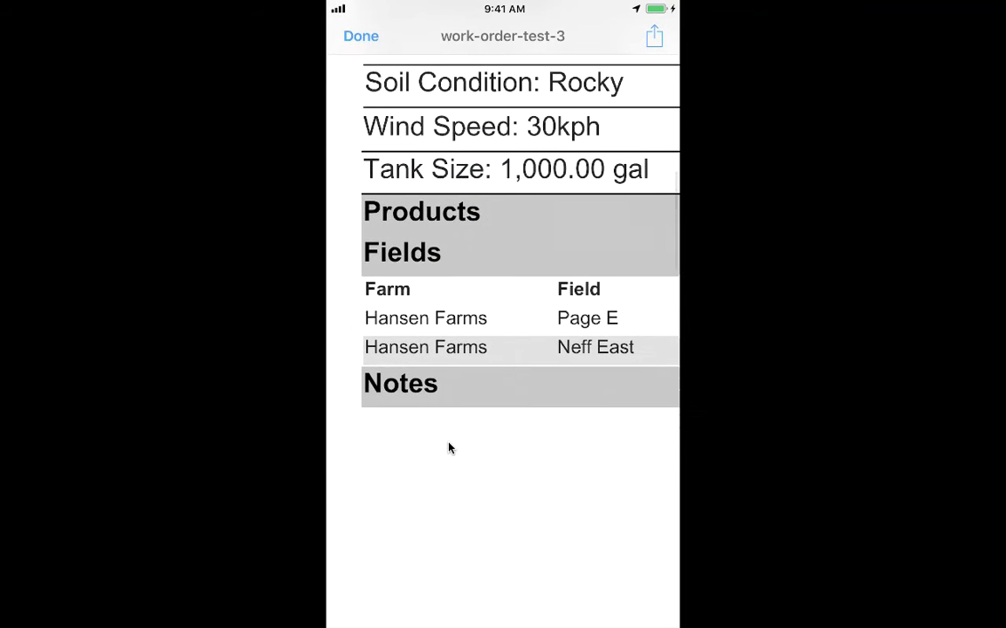
{"action": "scroll", "coordinate": [450, 448], "scroll_direction": "right", "scroll_amount": 10}
{"action": "scroll", "coordinate": [450, 447], "scroll_direction": "left", "scroll_amount": 10}
{"action": "scroll", "coordinate": [449, 448], "scroll_direction": "down", "scroll_amount": 2}
{"action": "scroll", "coordinate": [449, 448], "scroll_direction": "down", "scroll_amount": 5}
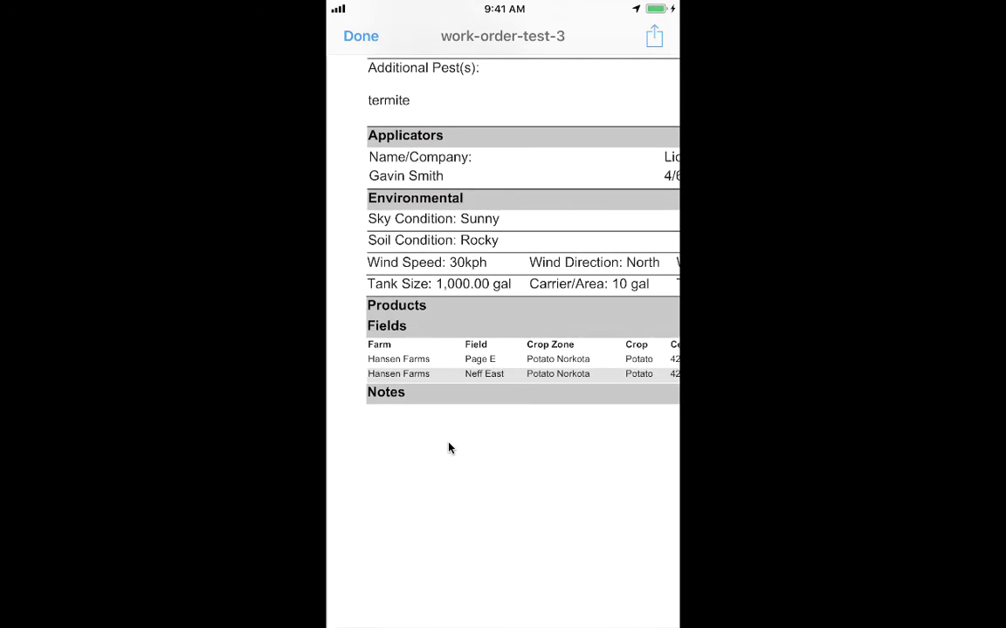
{"action": "scroll", "coordinate": [449, 447], "scroll_direction": "down", "scroll_amount": 5}
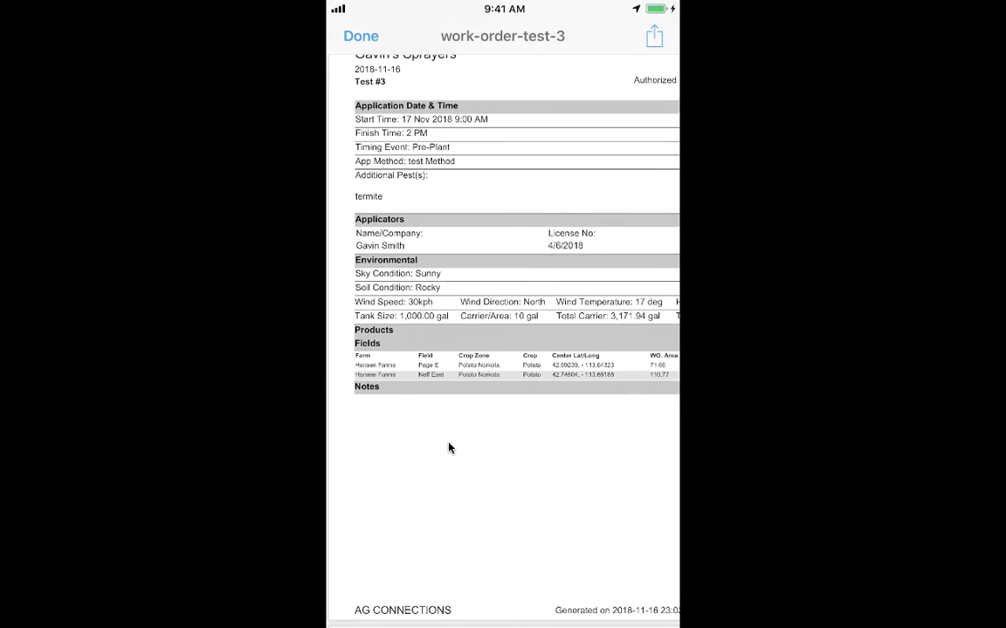
{"action": "scroll", "coordinate": [449, 448], "scroll_direction": "up", "scroll_amount": 3}
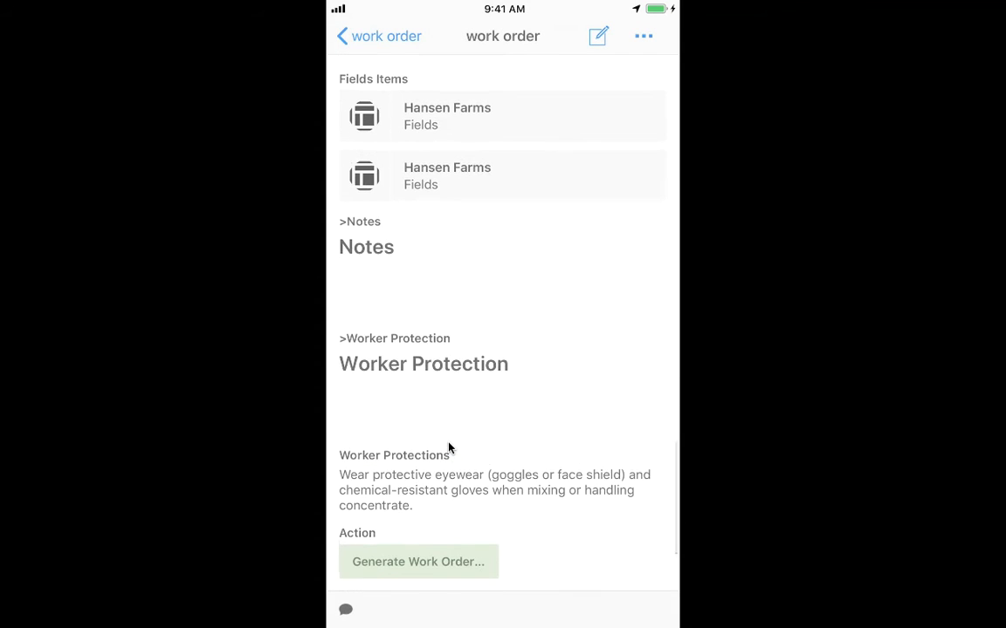
Reopen the Test #3 work order for editing and start a new fields entry from Fields Items.
{"action": "scroll", "coordinate": [449, 447], "scroll_direction": "up", "scroll_amount": 3}
{"action": "scroll", "coordinate": [450, 448], "scroll_direction": "up", "scroll_amount": 10}
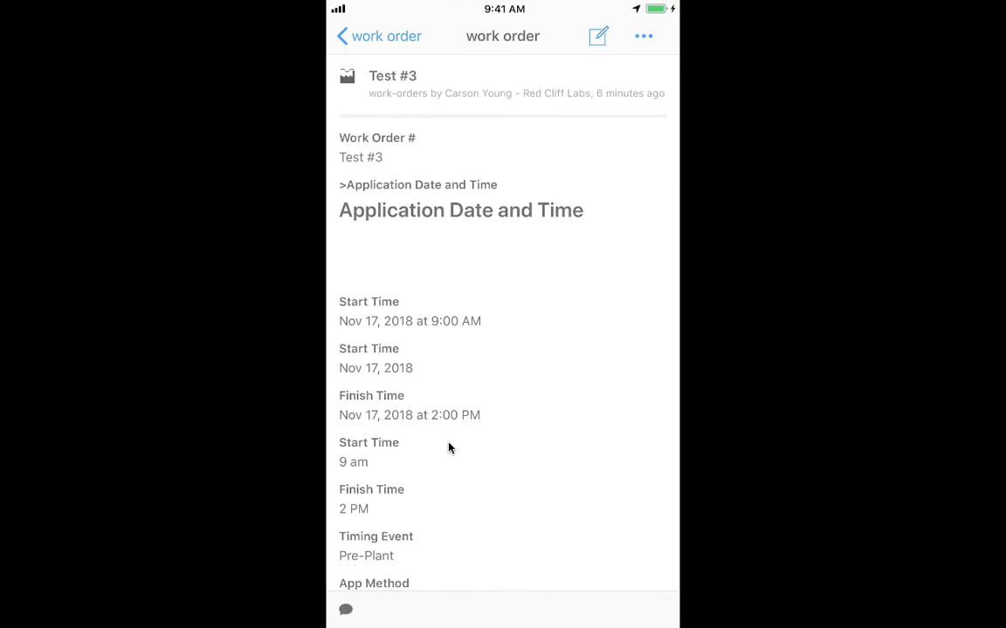
{"action": "scroll", "coordinate": [450, 448], "scroll_direction": "down", "scroll_amount": 10}
{"action": "scroll", "coordinate": [449, 448], "scroll_direction": "down", "scroll_amount": 12}
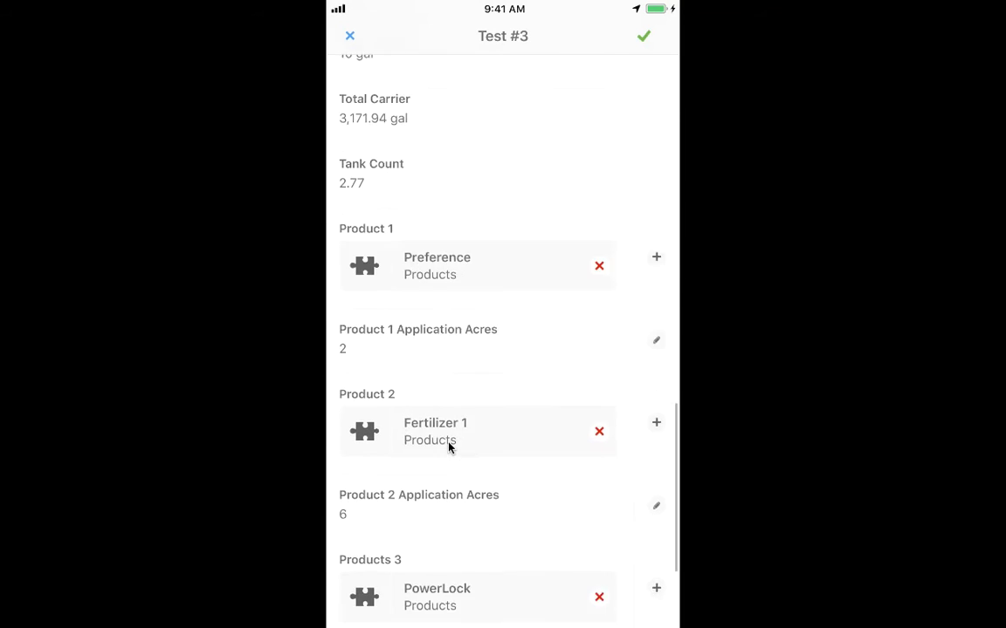
{"action": "scroll", "coordinate": [450, 447], "scroll_direction": "down", "scroll_amount": 3}
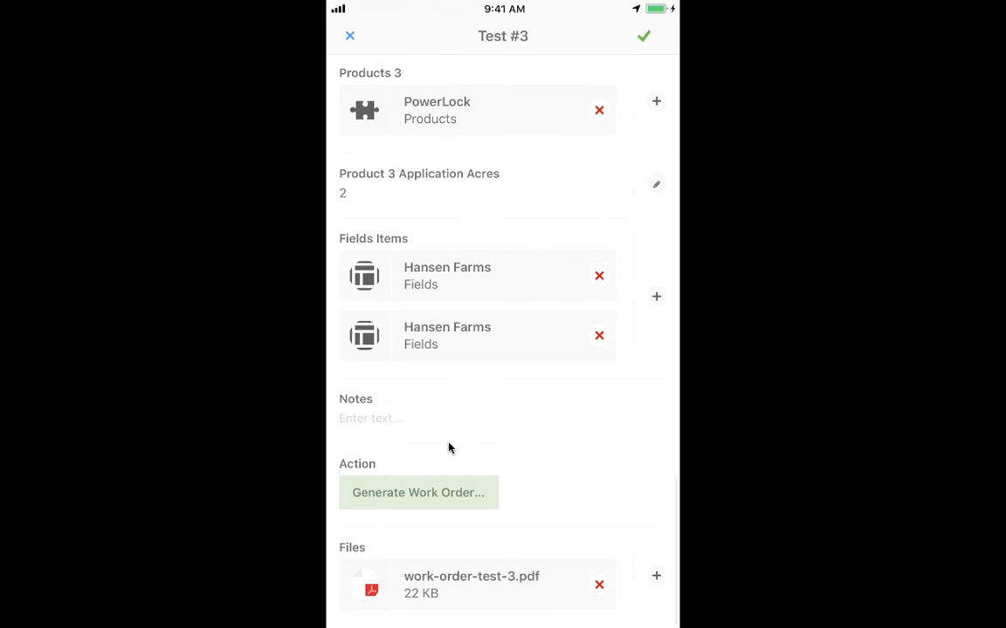
{"action": "left_click", "coordinate": [657, 297]}
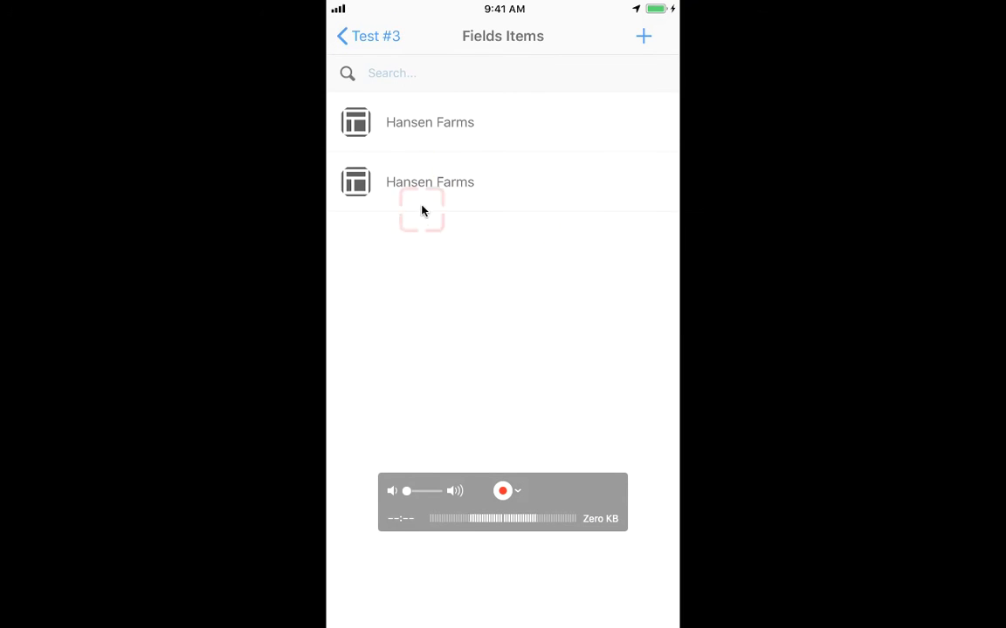
{"action": "left_click_drag", "start_coordinate": [440, 140], "coordinate": [433, 155]}
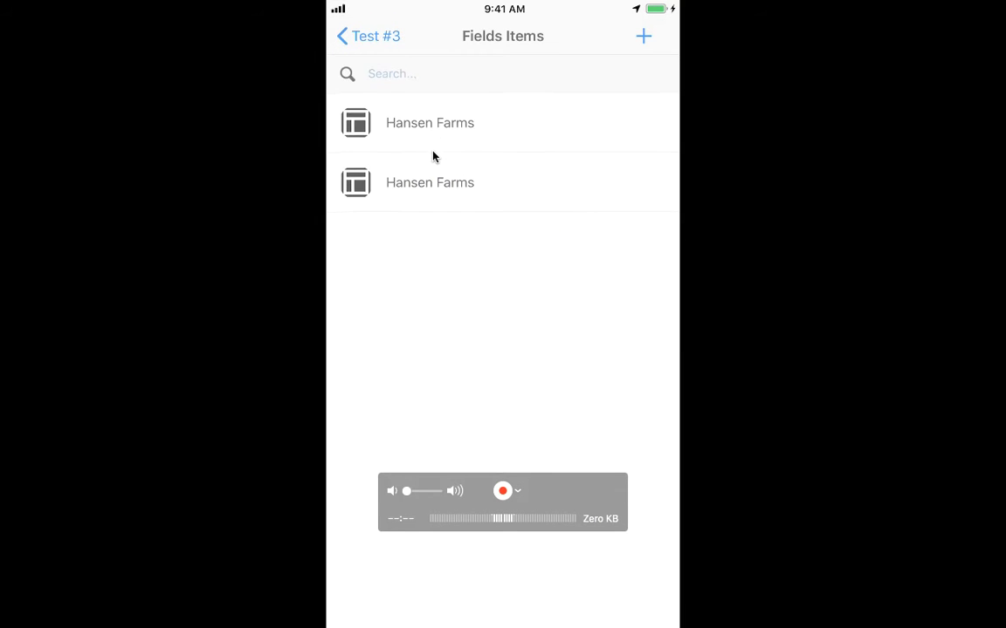
{"action": "left_click", "coordinate": [646, 39]}
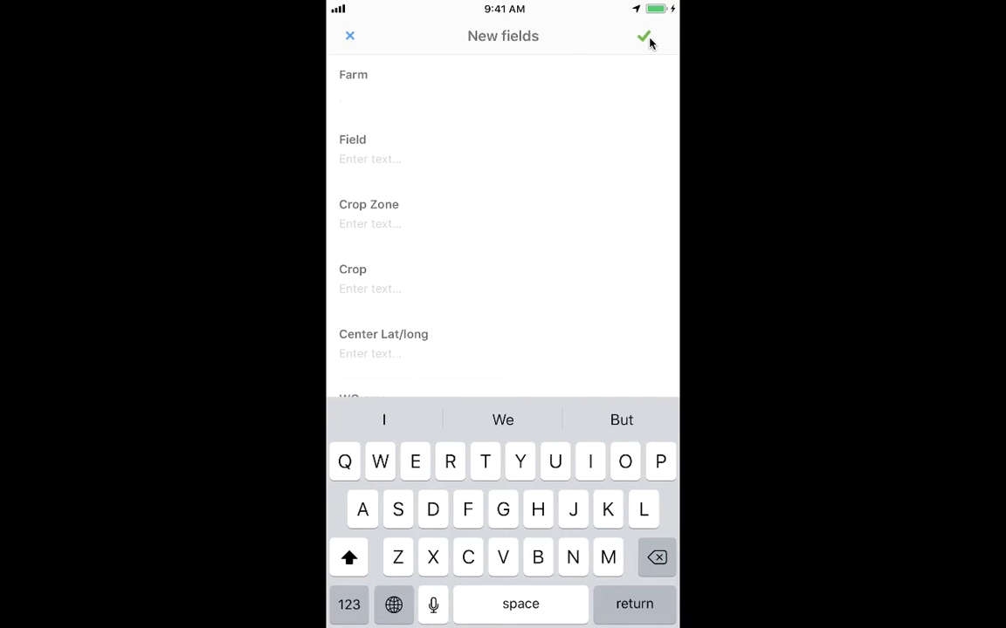
Enter the farm name and set Field to Jehdhenndn in the new fields entry.
{"action": "type", "text": "Carson's f"}
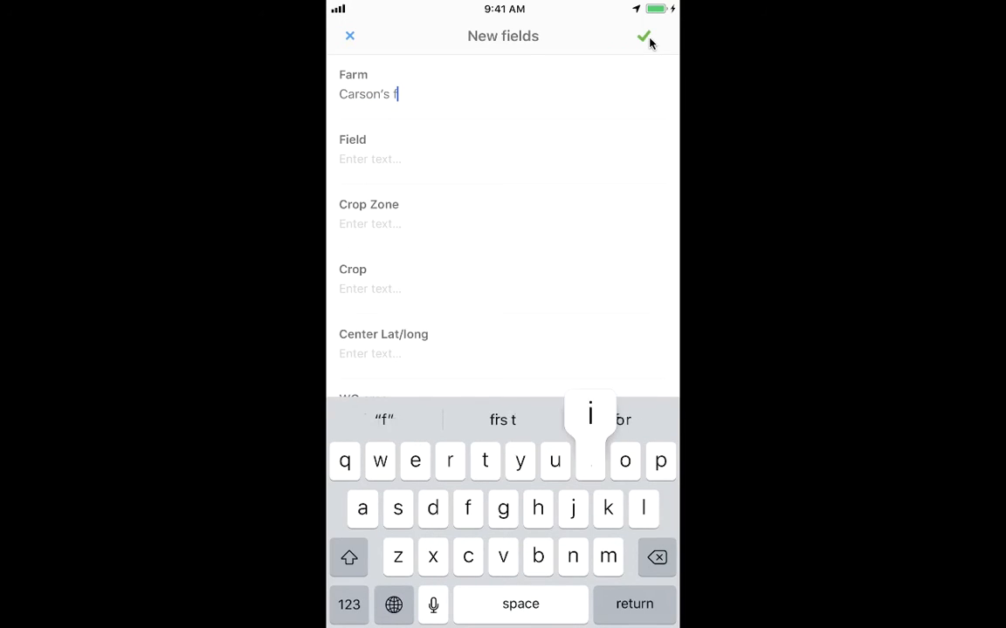
{"action": "type", "text": "ield "}
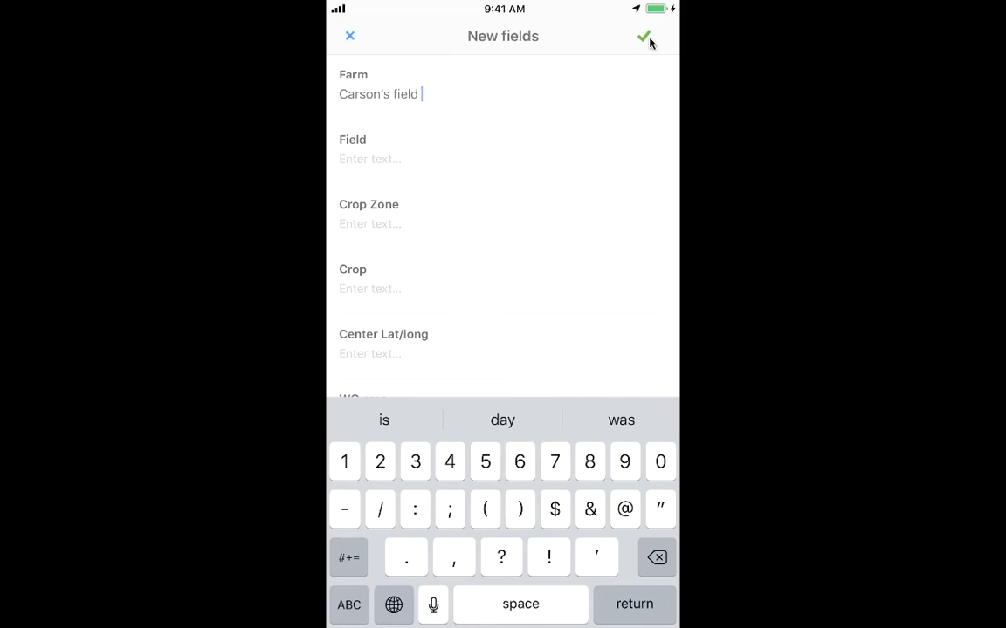
{"action": "type", "text": "3"}
{"action": "key", "text": "Return"}
{"action": "type", "text": "Jehdhenndn"}
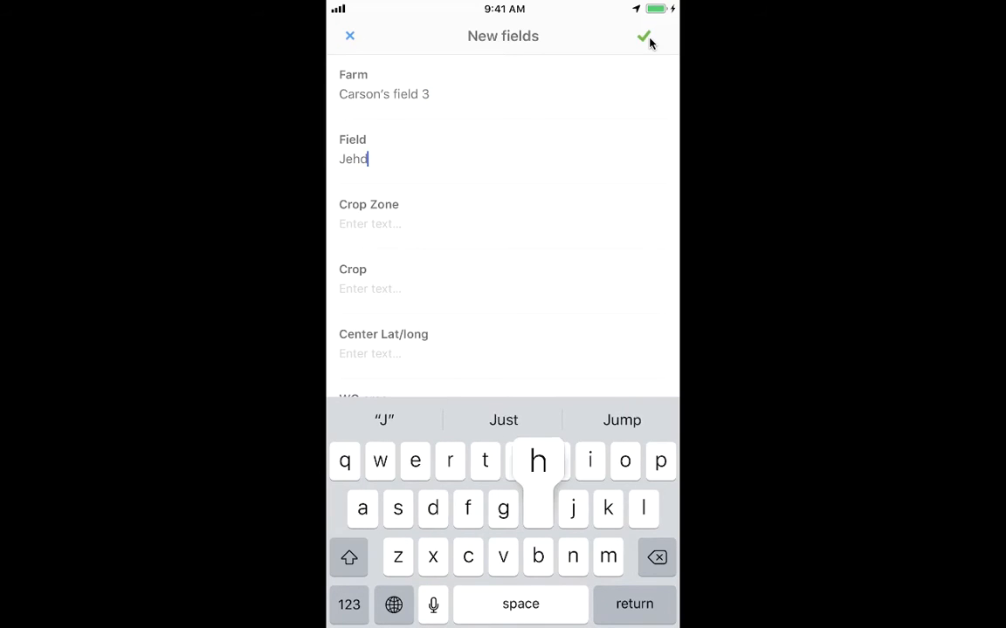
{"action": "key", "text": "Return"}
Set Crop Zone to Hdjdhnendnd and Crop to Corn in the new fields entry.
{"action": "type", "text": "Hdjdhnendnd"}
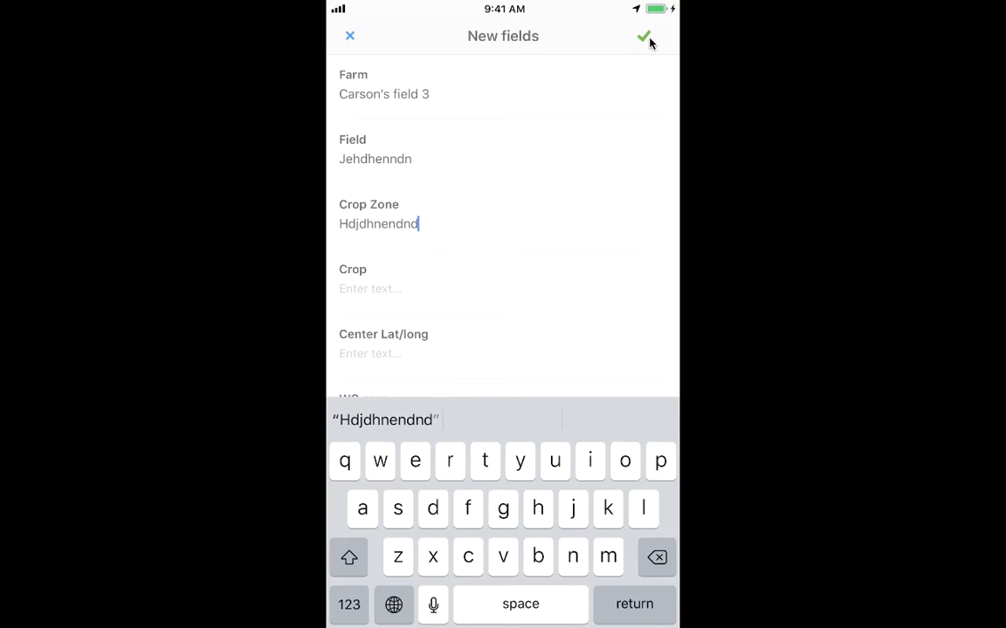
{"action": "key", "text": "Return"}
{"action": "type", "text": "Corn"}
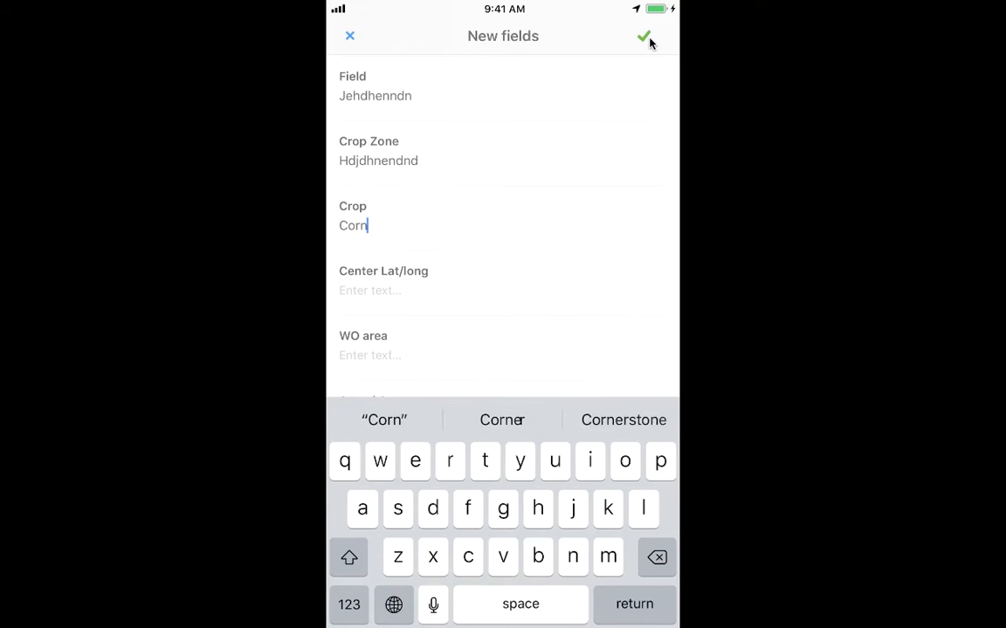
{"action": "key", "text": "Return"}
{"action": "type", "text": "H"}
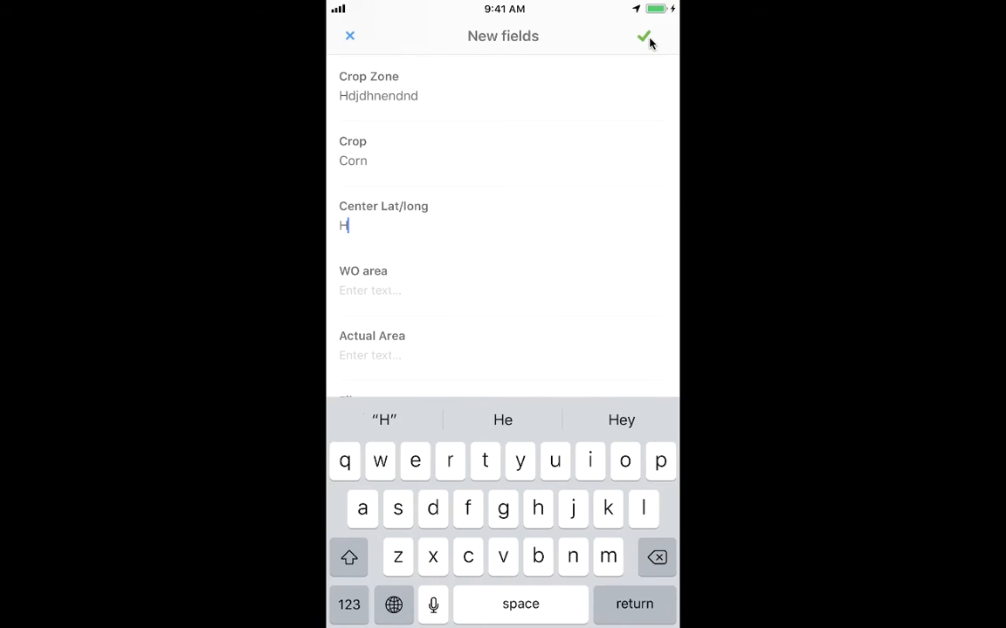
{"action": "key", "text": "BackSpace"}
{"action": "type", "text": "74782627"}
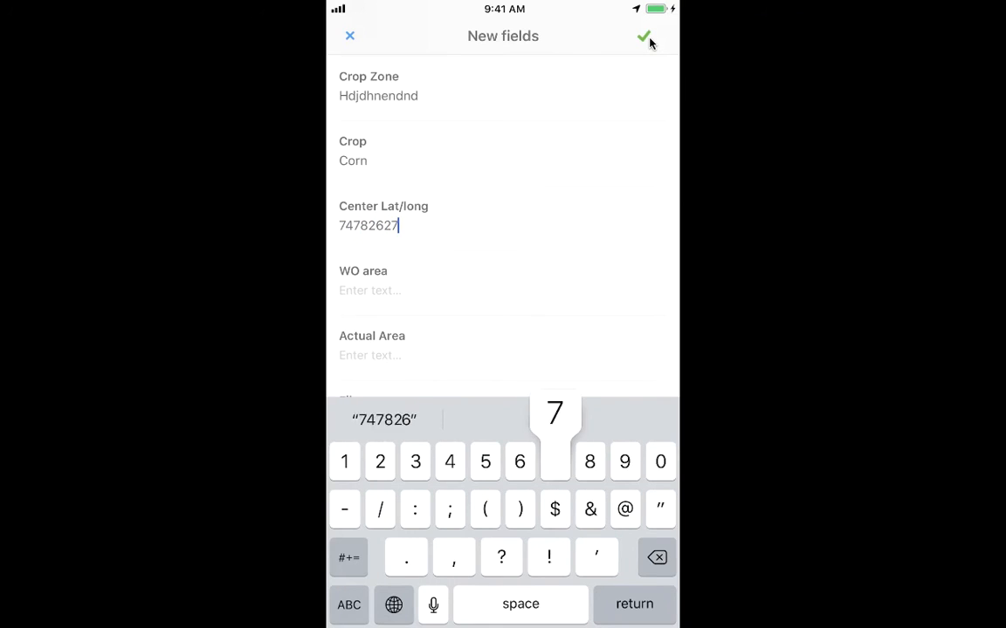
{"action": "type", "text": "72&.72772728"}
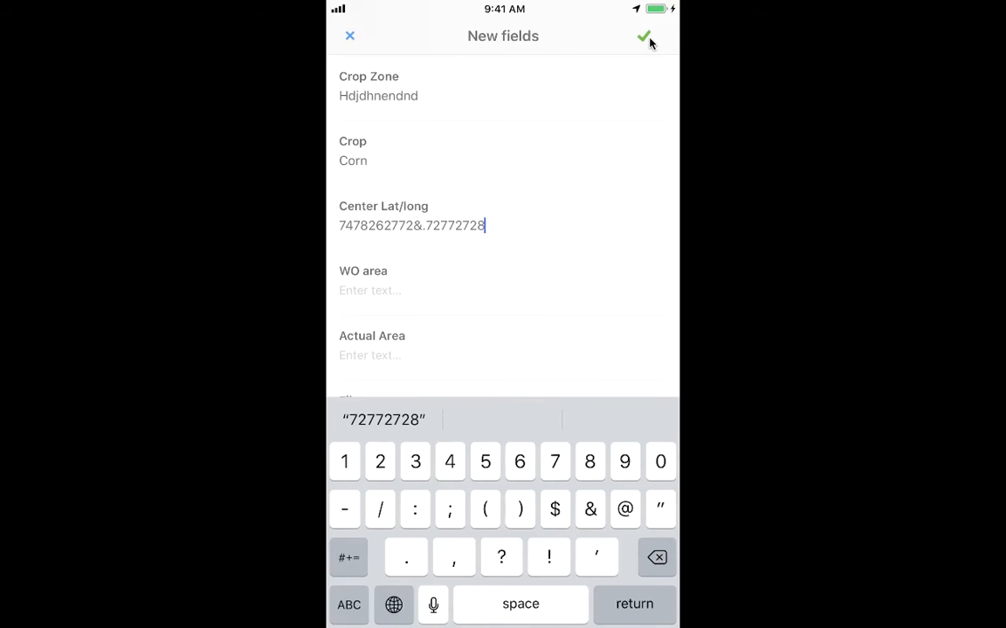
{"action": "key", "text": "Return"}
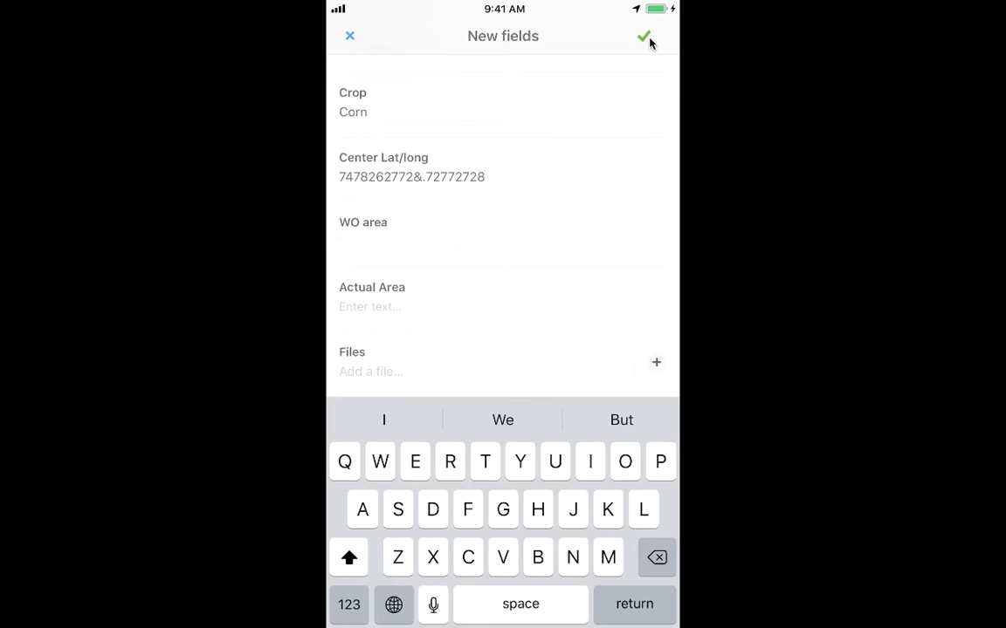
{"action": "type", "text": "Udjdj"}
{"action": "key", "text": "Return"}
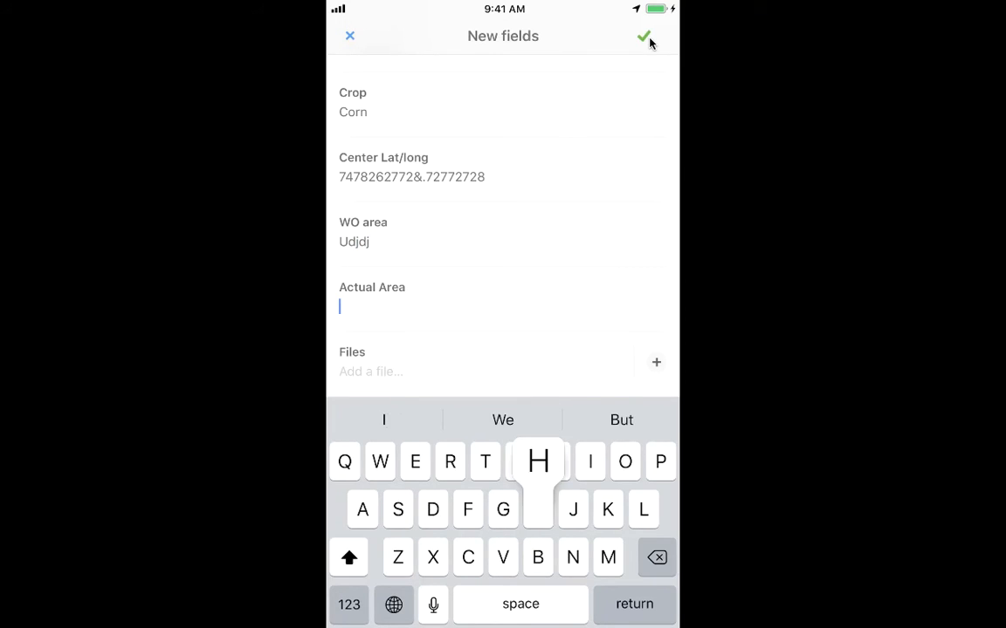
Set Actual Area to Hdjdh, save the new fields entry, and check the work order's Fields Items and Files.
{"action": "type", "text": "Hdjdh"}
{"action": "left_click", "coordinate": [644, 37]}
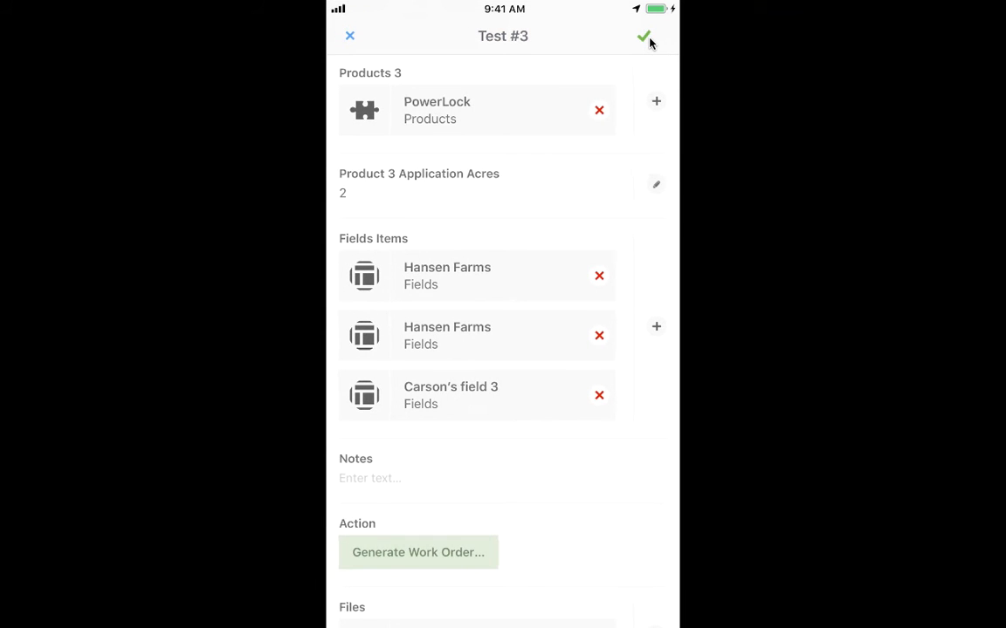
{"action": "scroll", "coordinate": [649, 43], "scroll_direction": "up", "scroll_amount": 1}
{"action": "scroll", "coordinate": [649, 42], "scroll_direction": "down", "scroll_amount": 1}
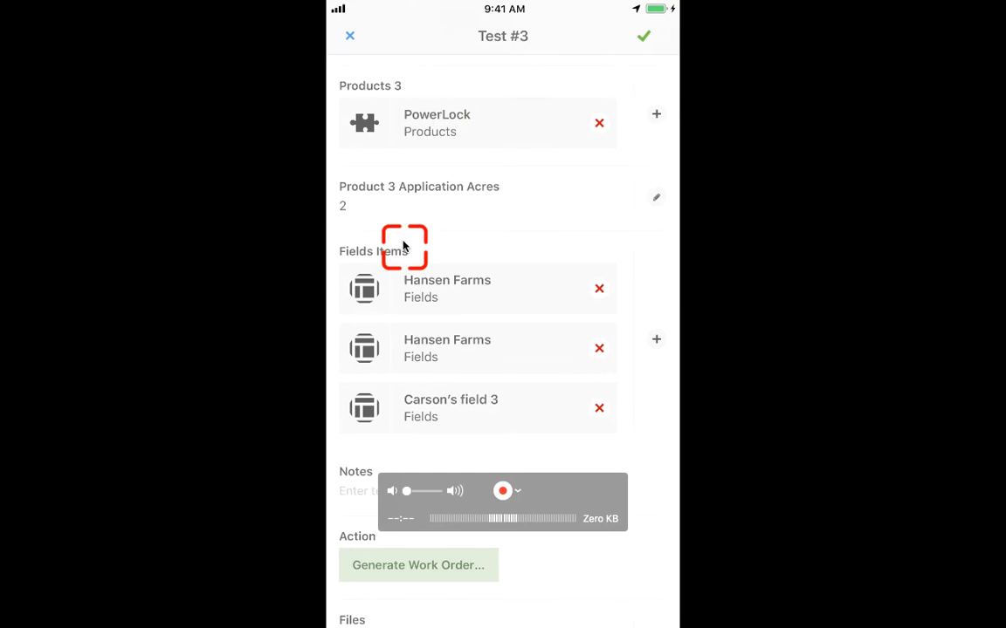
{"action": "scroll", "coordinate": [406, 285], "scroll_direction": "down", "scroll_amount": 2}
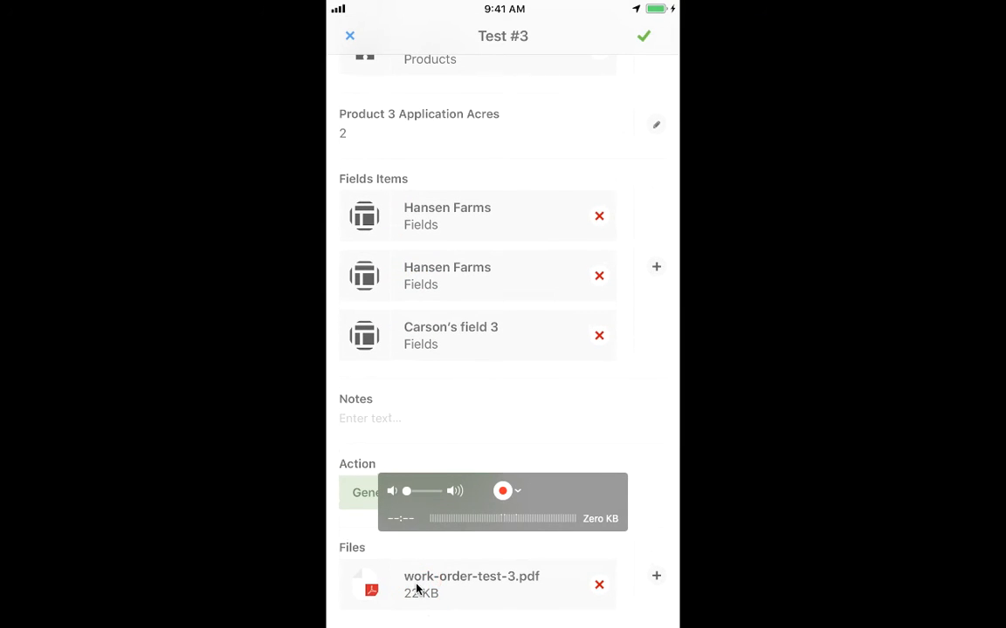
Switch to Podio in Chrome and reopen the Test #3 work order from the work order list.
{"action": "key", "text": "ctrl+Left"}
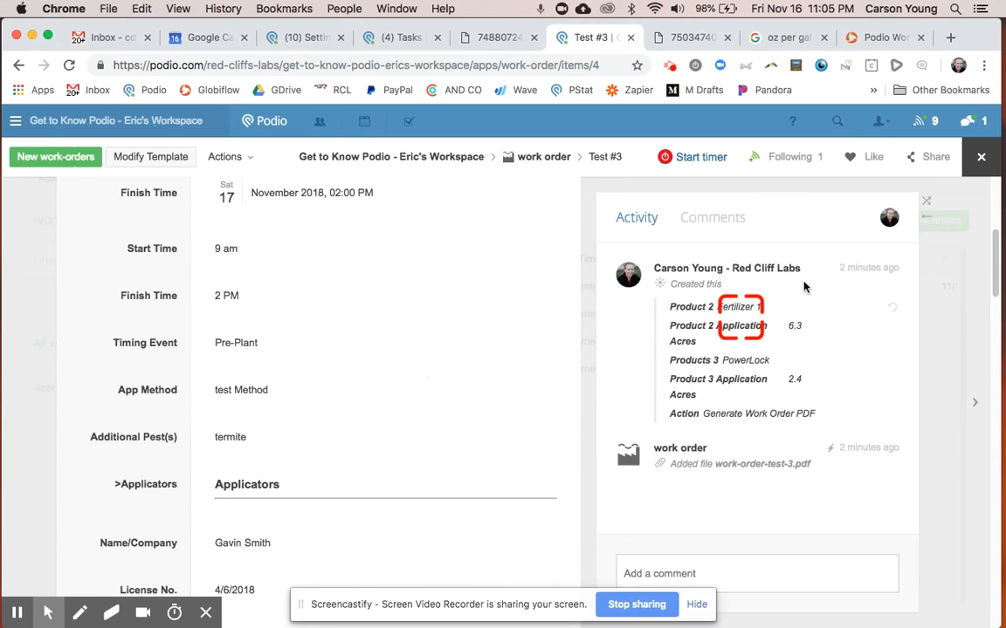
{"action": "left_click", "coordinate": [981, 156]}
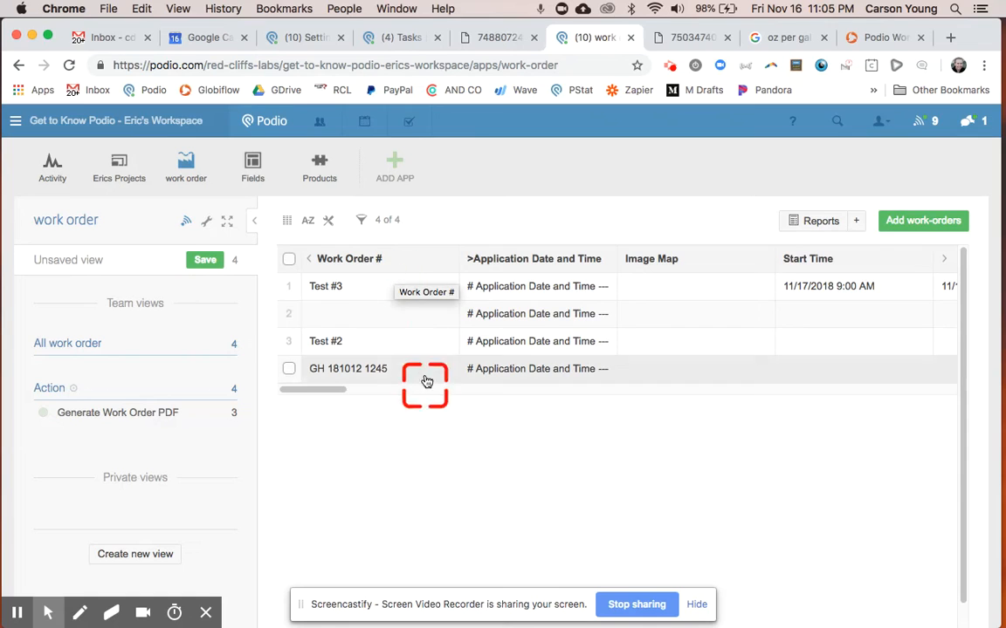
{"action": "left_click", "coordinate": [374, 286]}
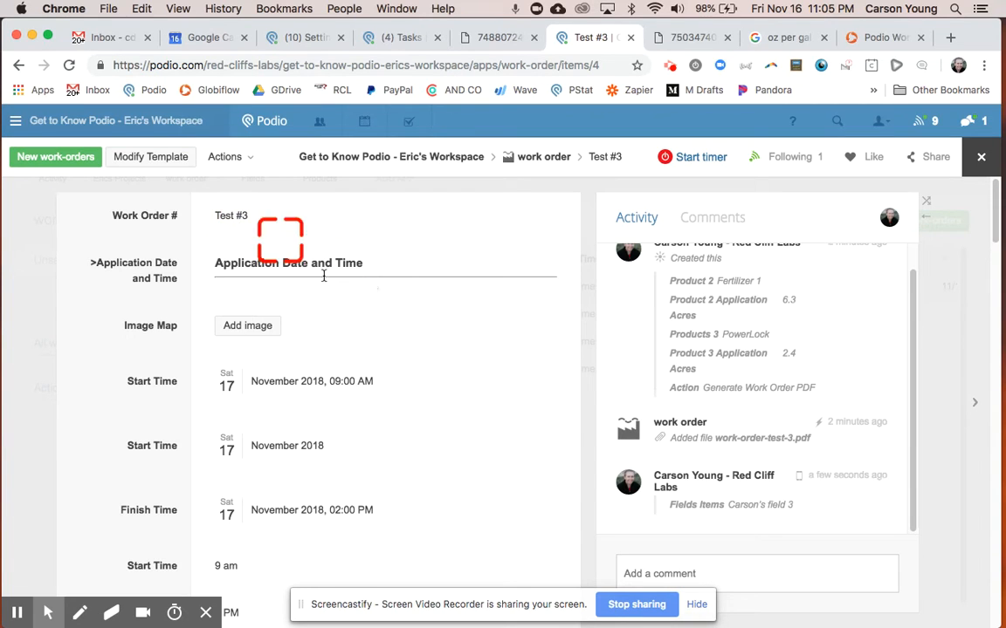
Review the Test #3 work order's products, newly added Fields Items entry, worker protections and attached PDF.
{"action": "scroll", "coordinate": [376, 420], "scroll_direction": "down", "scroll_amount": 15}
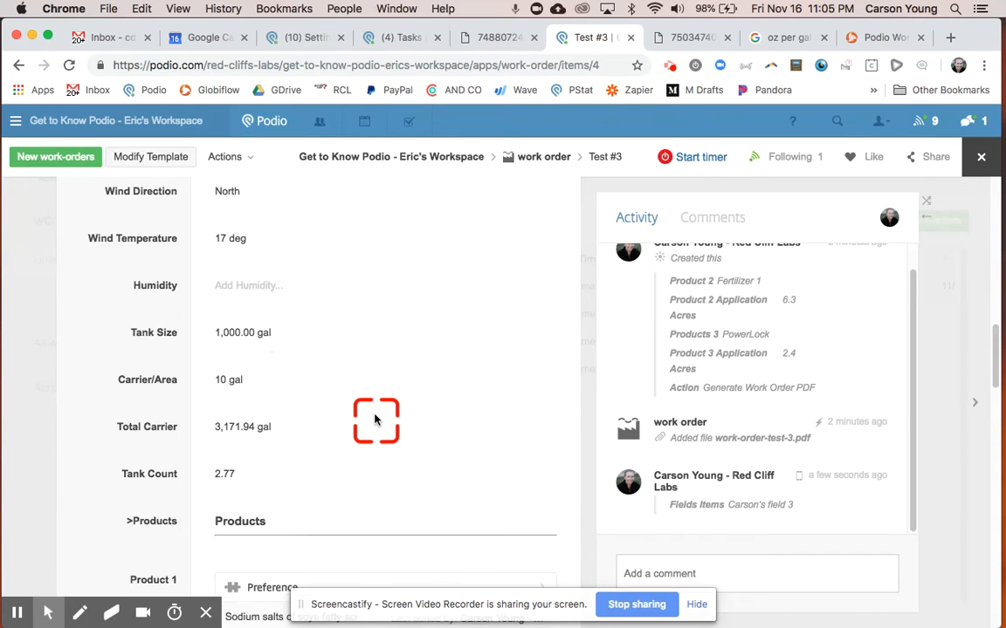
{"action": "scroll", "coordinate": [375, 420], "scroll_direction": "down", "scroll_amount": 12}
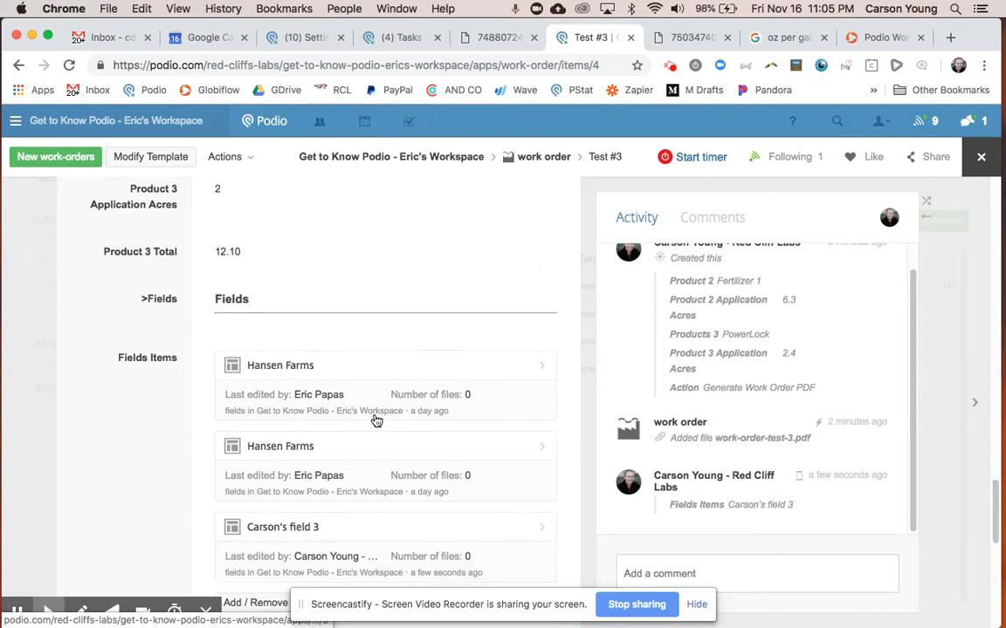
{"action": "scroll", "coordinate": [376, 419], "scroll_direction": "down", "scroll_amount": 3}
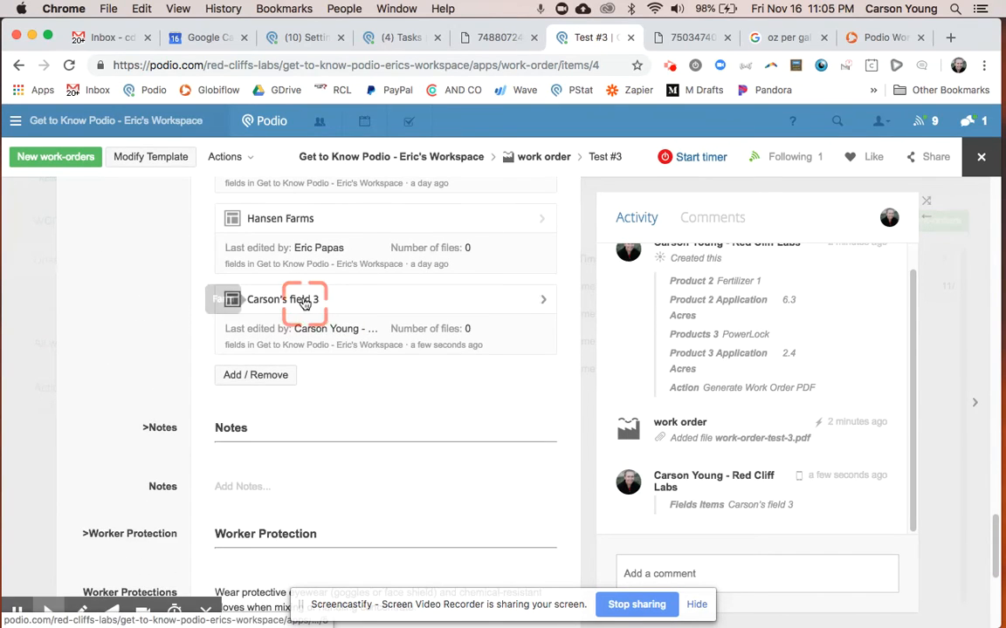
{"action": "left_click", "coordinate": [301, 309]}
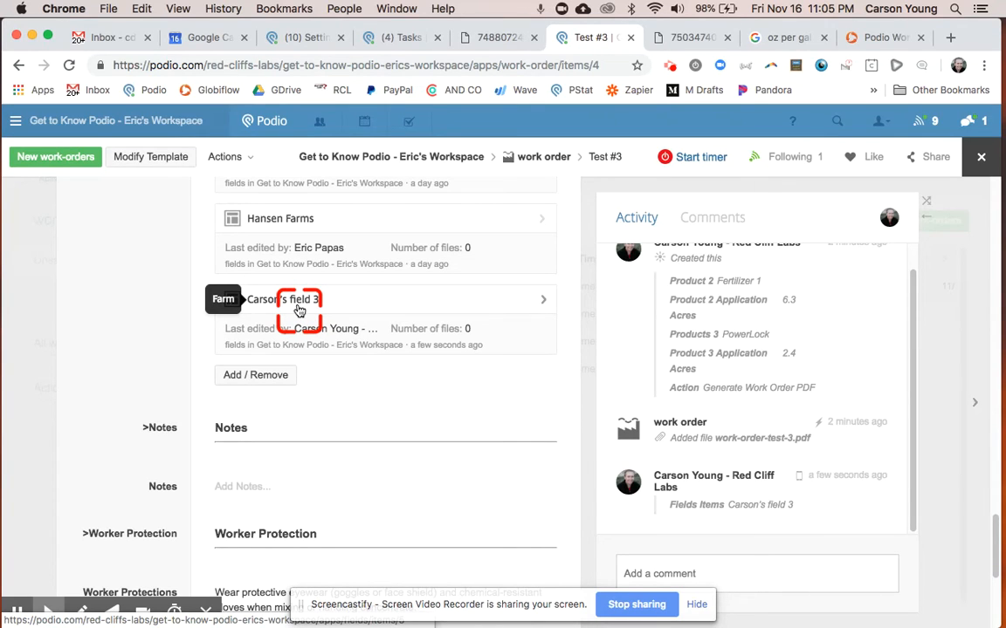
{"action": "scroll", "coordinate": [299, 310], "scroll_direction": "down", "scroll_amount": 5}
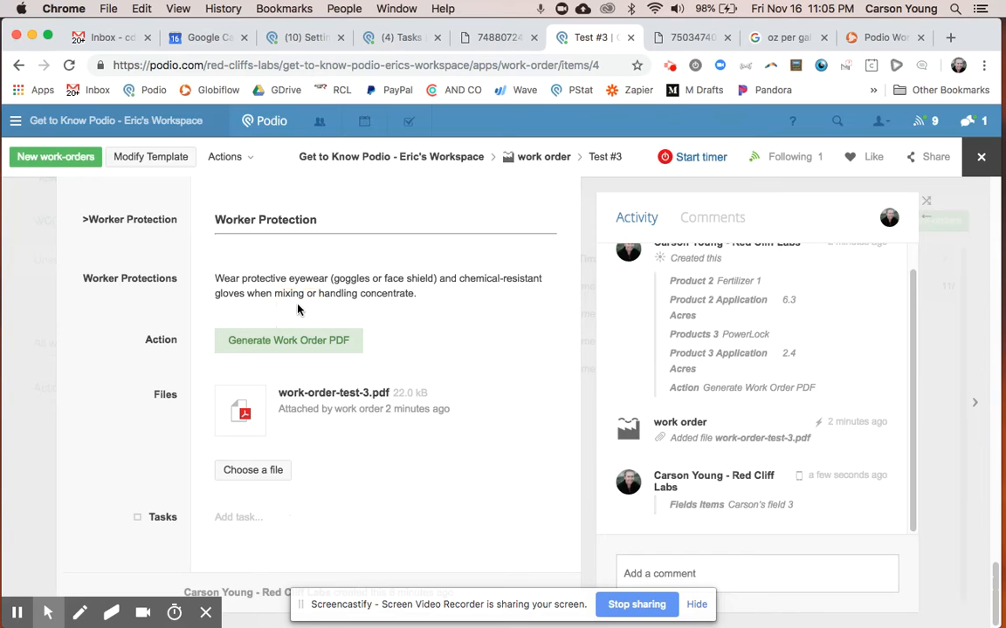
{"action": "scroll", "coordinate": [297, 309], "scroll_direction": "up", "scroll_amount": 15}
{"action": "left_click", "coordinate": [281, 307]}
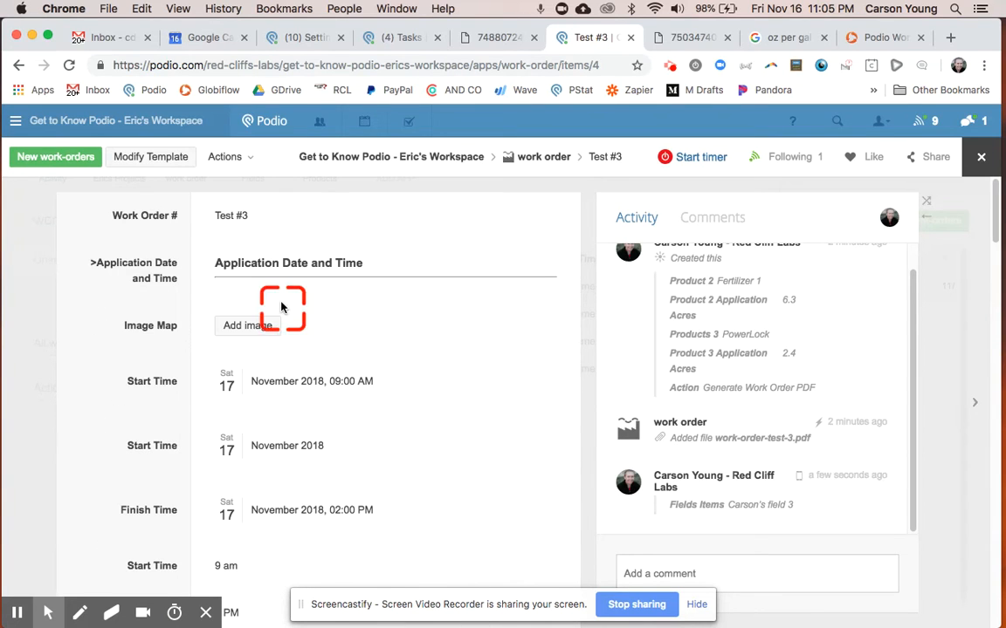
Modify the work order template by adding a text field named Customer Email between Worker Protections and Action.
{"action": "left_click", "coordinate": [154, 166]}
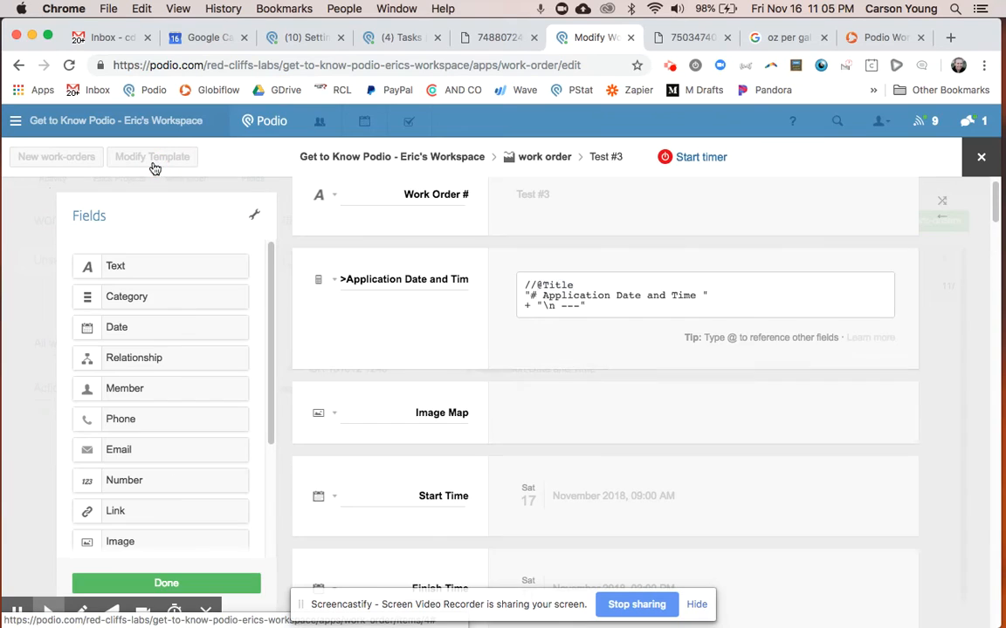
{"action": "left_click", "coordinate": [537, 462]}
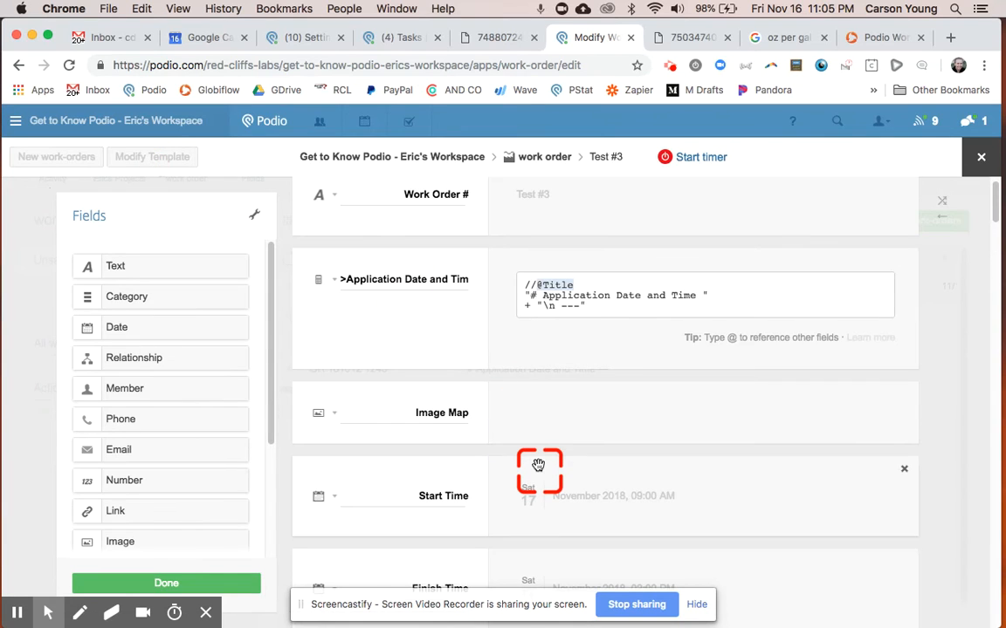
{"action": "scroll", "coordinate": [538, 464], "scroll_direction": "down", "scroll_amount": 10}
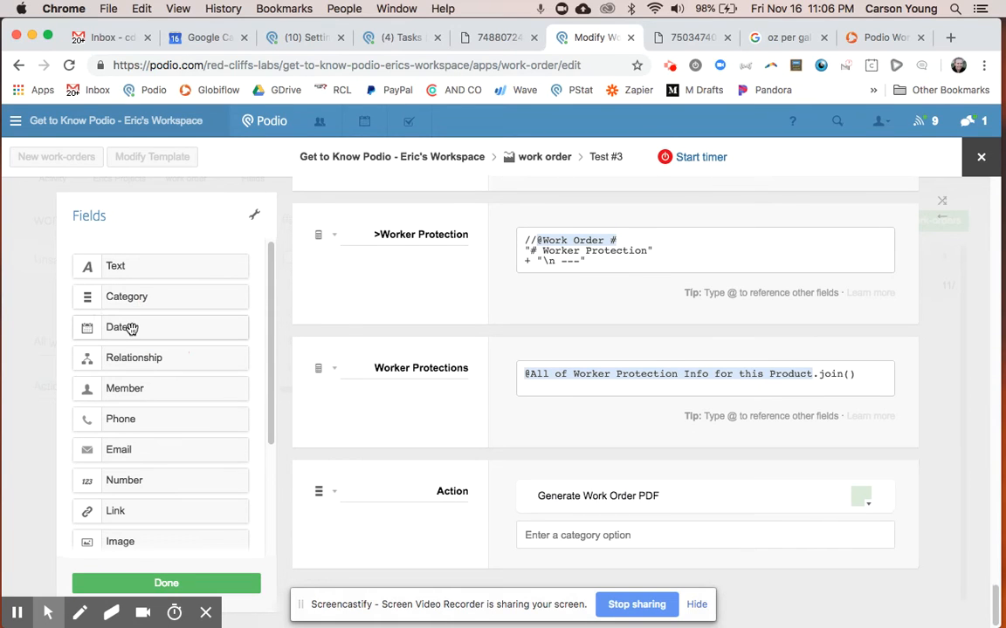
{"action": "left_click_drag", "start_coordinate": [136, 267], "coordinate": [447, 482]}
{"action": "left_click", "coordinate": [442, 496]}
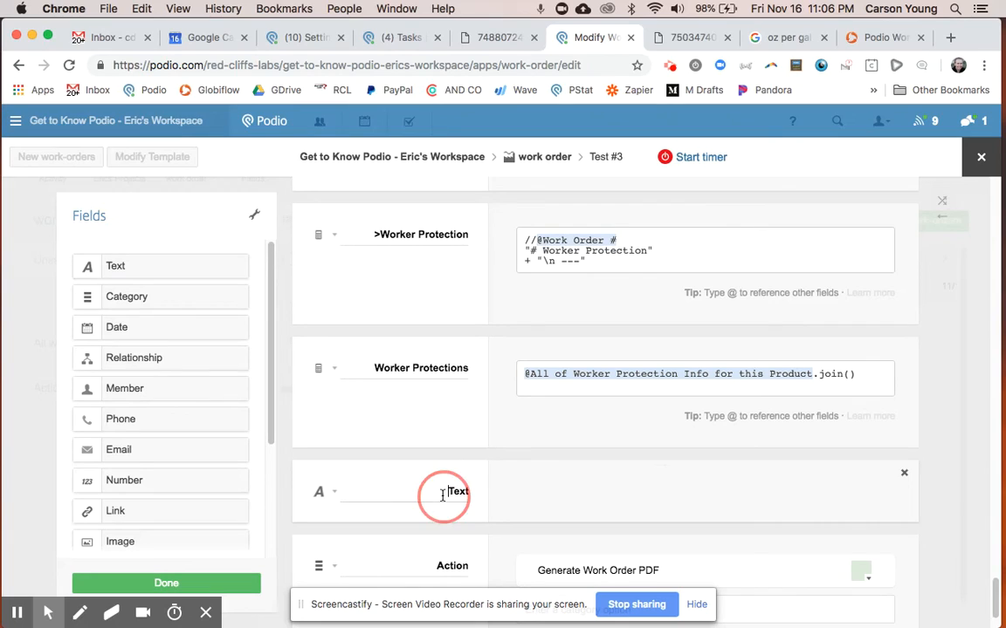
{"action": "double_click", "coordinate": [449, 493]}
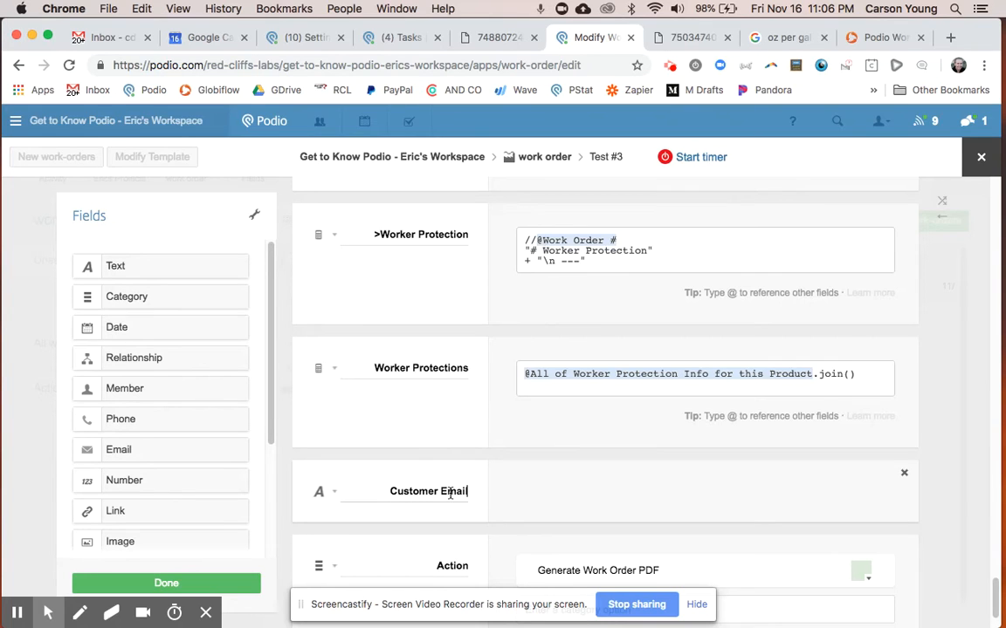
Add the category option Email Work Order to the Action field and save the template.
{"action": "scroll", "coordinate": [450, 494], "scroll_direction": "down", "scroll_amount": 2}
{"action": "left_click", "coordinate": [552, 556]}
{"action": "left_click", "coordinate": [564, 541]}
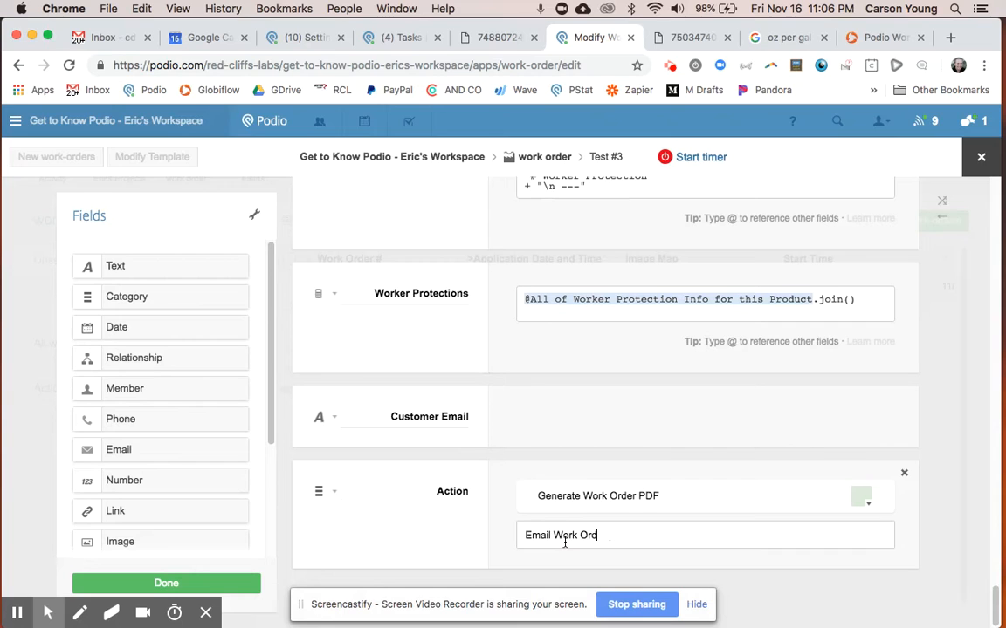
{"action": "key", "text": "Return"}
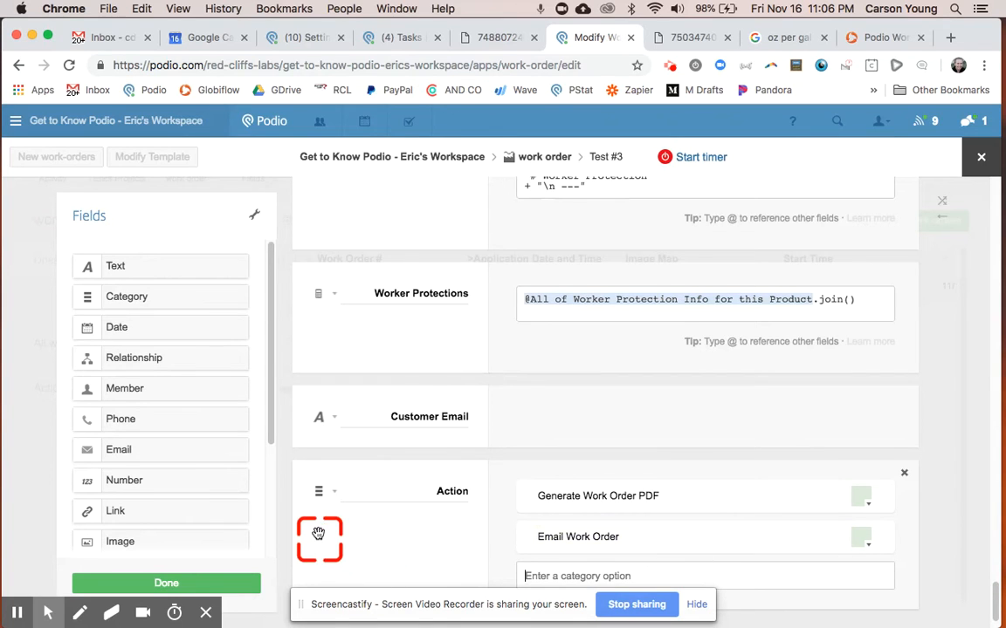
{"action": "left_click", "coordinate": [227, 584]}
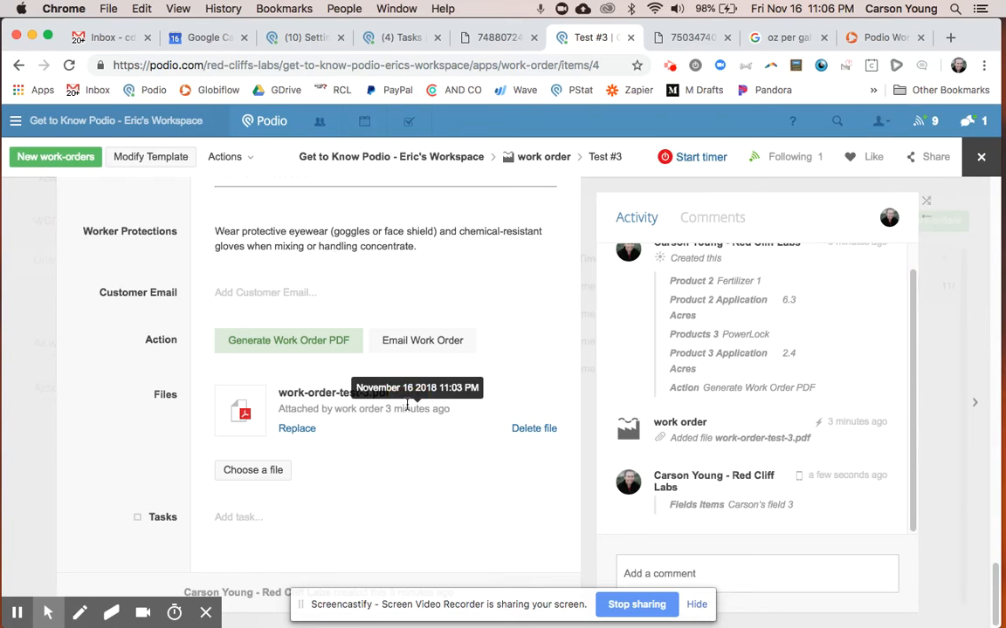
Enter the customer's email address in Customer Email and set Action to Email Work Order.
{"action": "left_click", "coordinate": [410, 409]}
{"action": "left_click", "coordinate": [274, 297]}
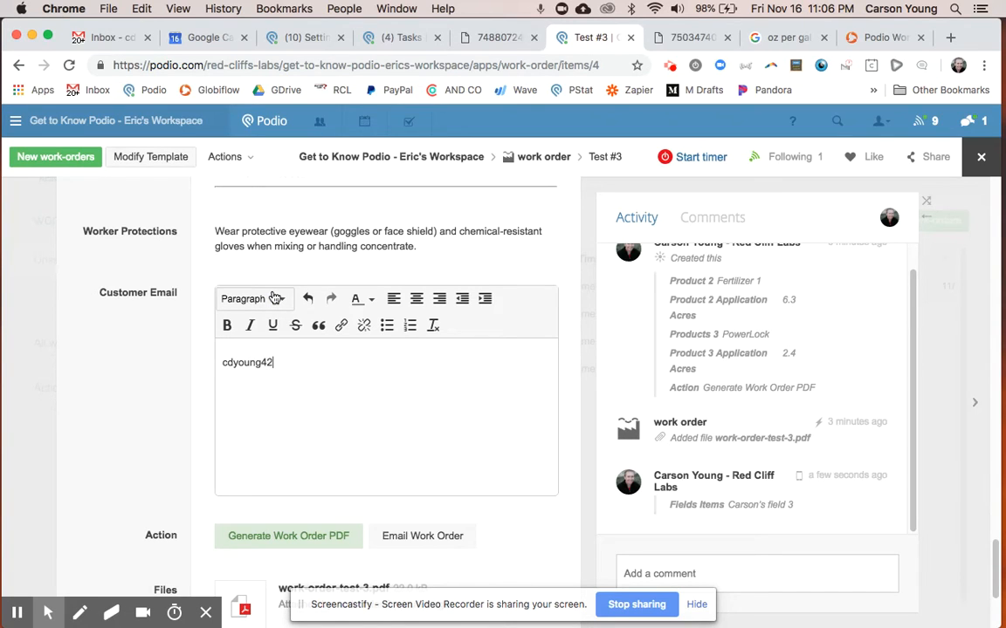
{"action": "left_click", "coordinate": [139, 318]}
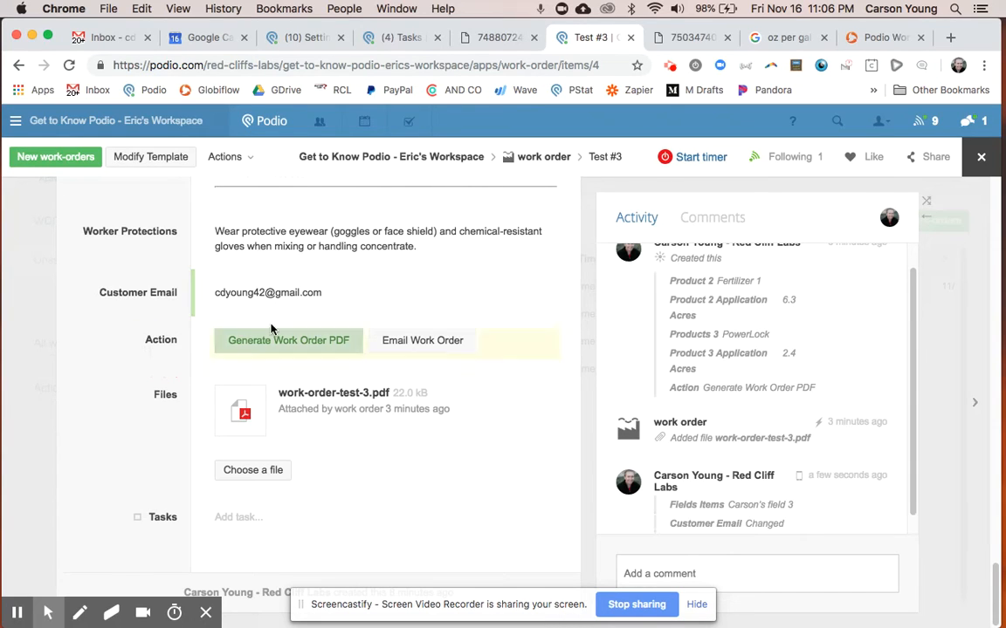
{"action": "left_click", "coordinate": [409, 341]}
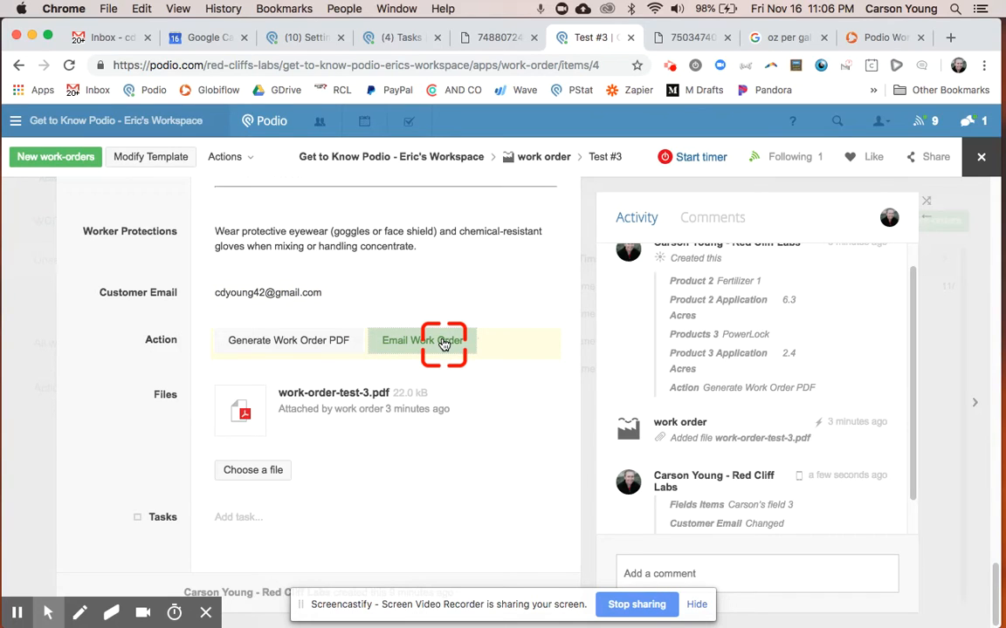
Close the Test #3 work order, switch to GlobiFlow, and open the Generate Work Order PDF flow for editing.
{"action": "left_click", "coordinate": [981, 158]}
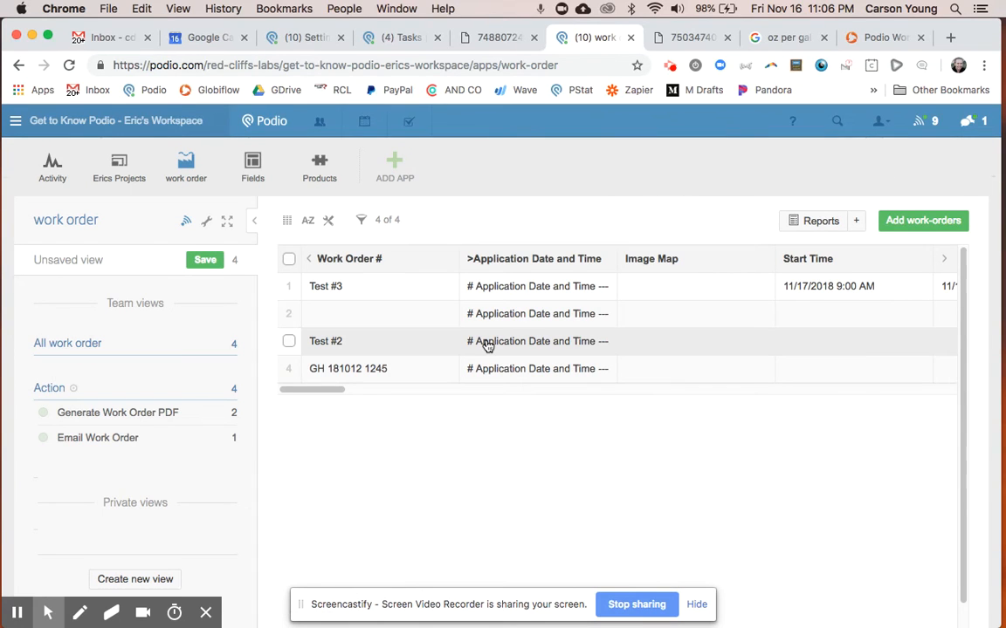
{"action": "left_click", "coordinate": [855, 36]}
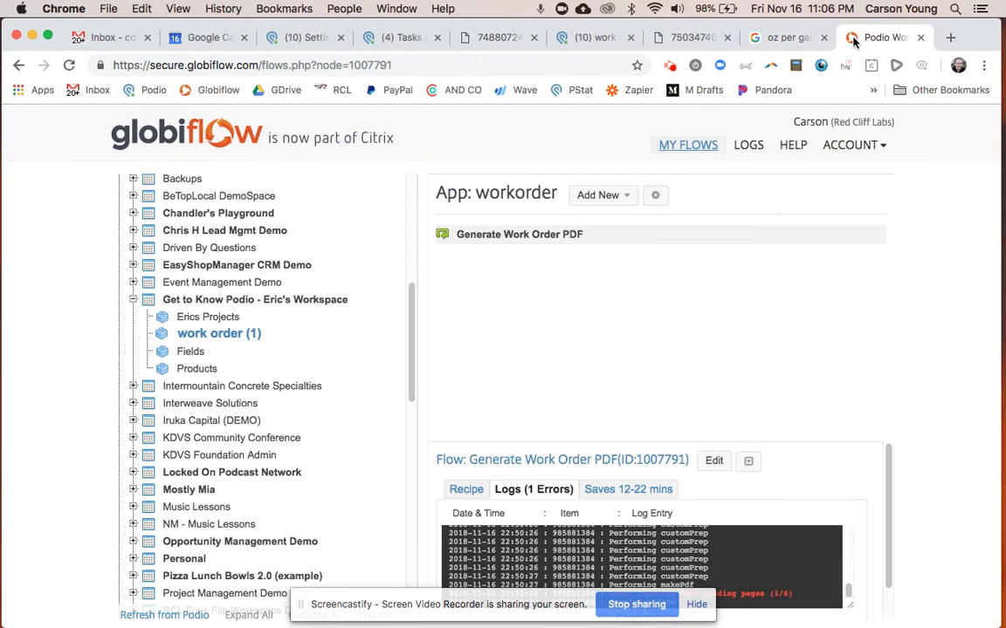
{"action": "left_click", "coordinate": [709, 461]}
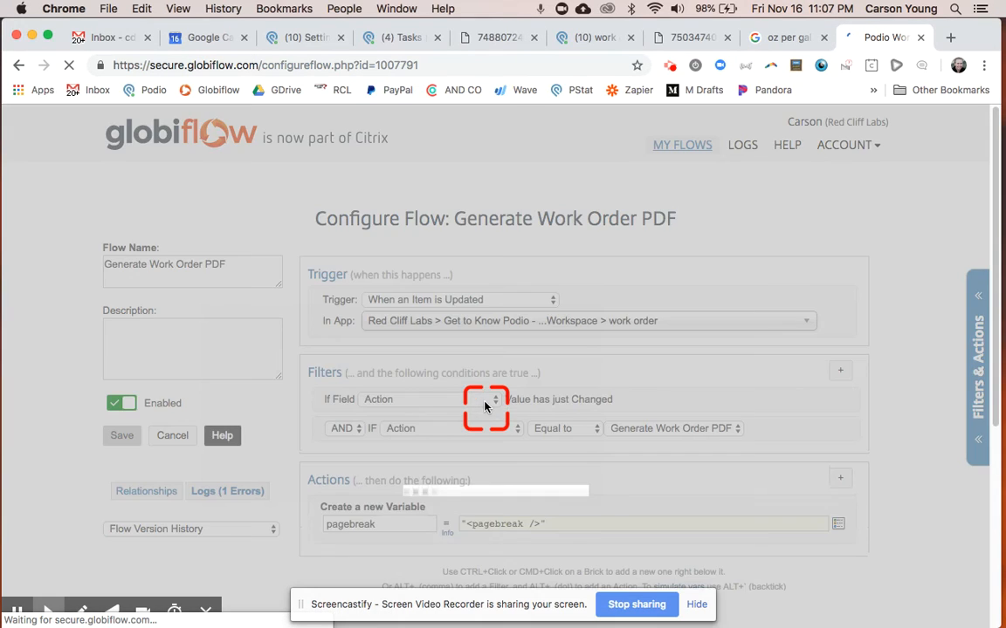
Examine the Generate Work Order PDF flow's filters, variables, referenced items and For Each loop.
{"action": "scroll", "coordinate": [485, 408], "scroll_direction": "down", "scroll_amount": 2}
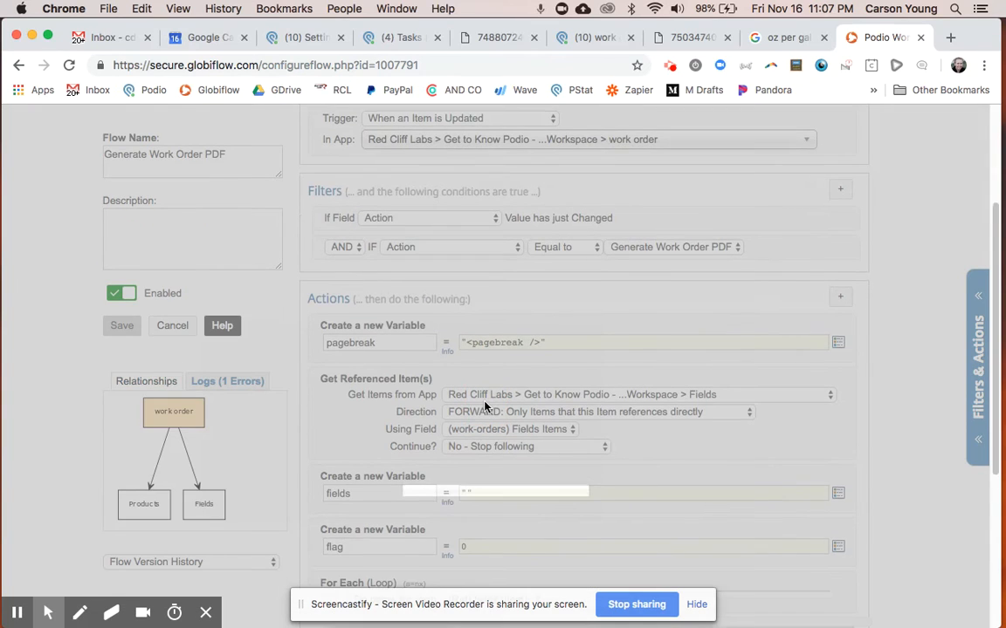
{"action": "scroll", "coordinate": [485, 408], "scroll_direction": "down", "scroll_amount": 5}
{"action": "left_click", "coordinate": [401, 332]}
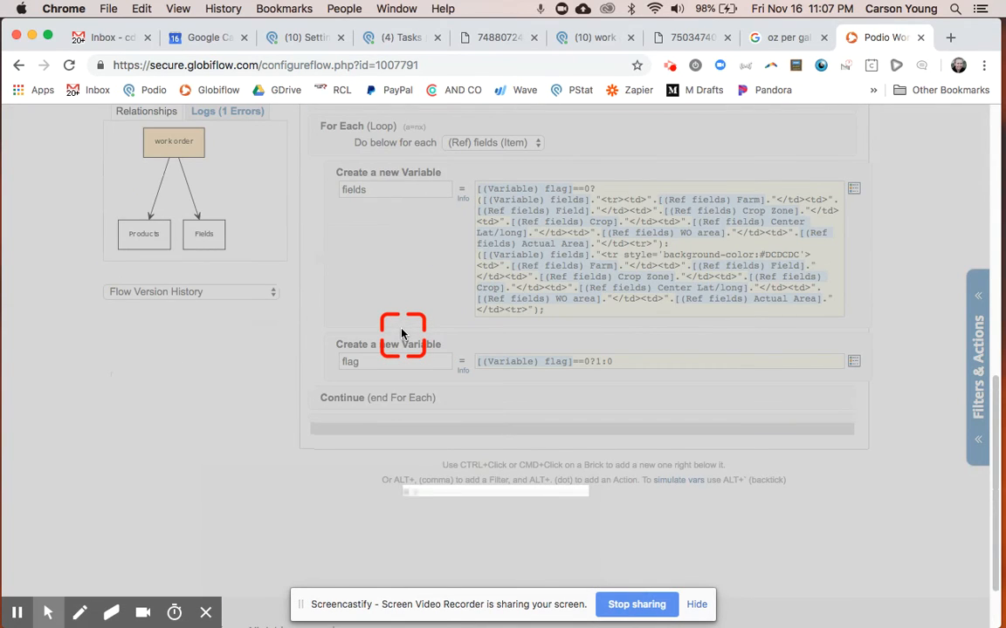
{"action": "scroll", "coordinate": [401, 333], "scroll_direction": "down", "scroll_amount": 5}
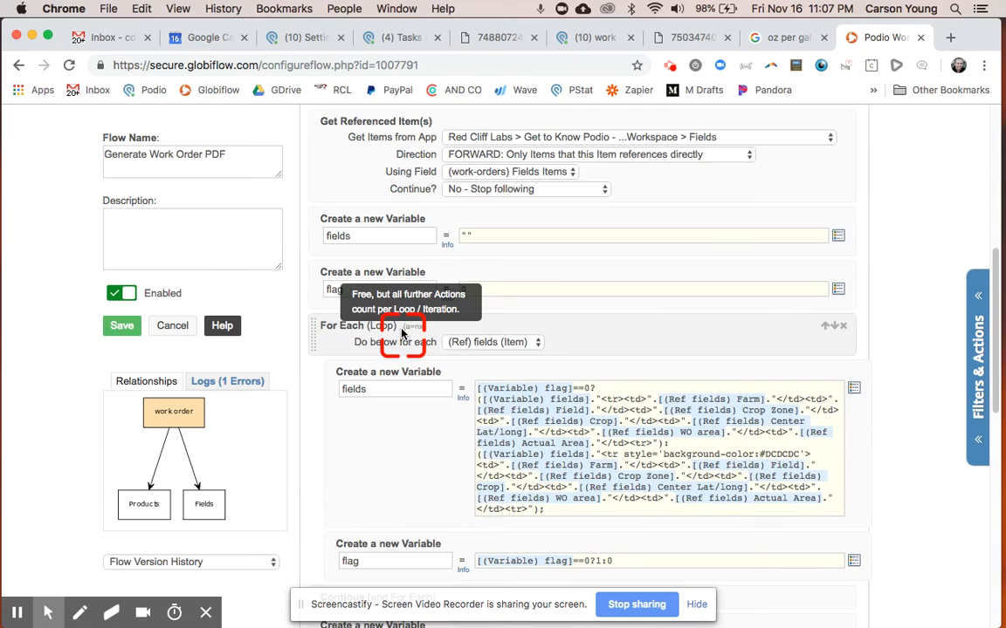
{"action": "scroll", "coordinate": [401, 333], "scroll_direction": "down", "scroll_amount": 10}
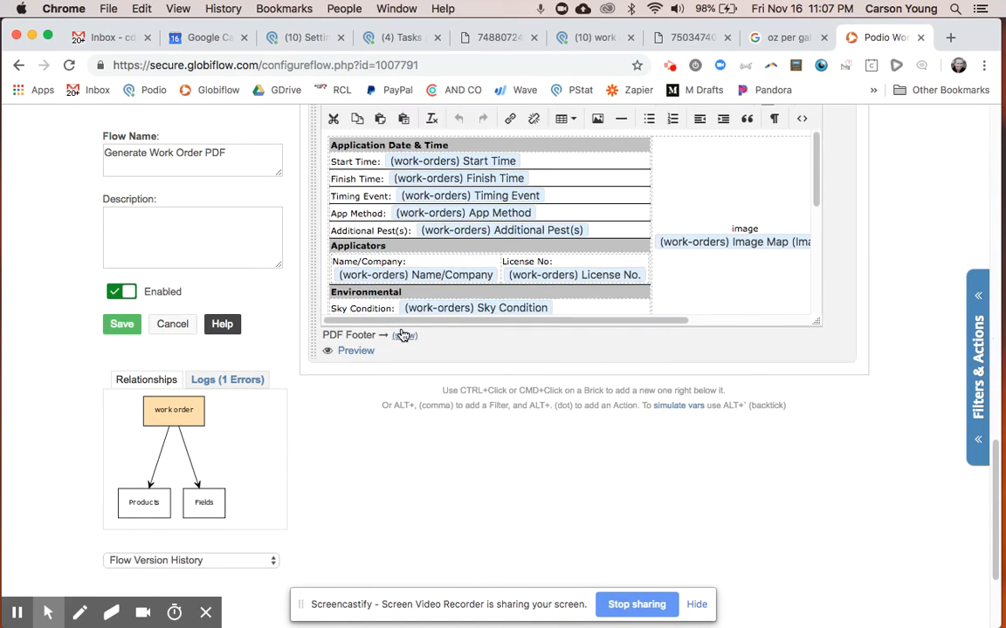
Examine the flow's PDF Content layout from Application Date & Time through the Environmental, Products, Fields and Notes sections.
{"action": "scroll", "coordinate": [421, 334], "scroll_direction": "down", "scroll_amount": 5}
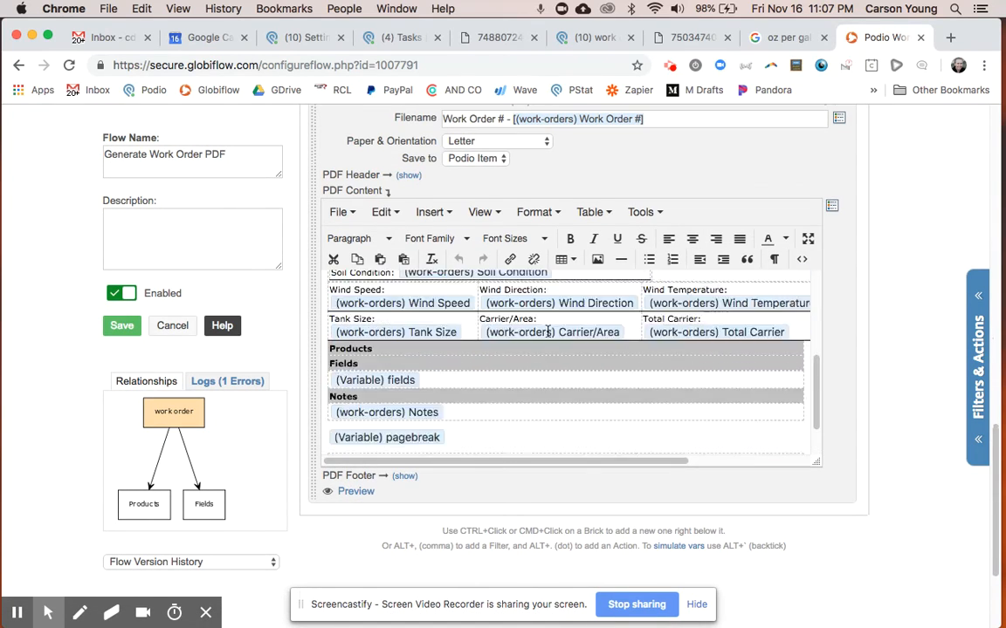
{"action": "scroll", "coordinate": [548, 333], "scroll_direction": "up", "scroll_amount": 5}
{"action": "left_click", "coordinate": [462, 303]}
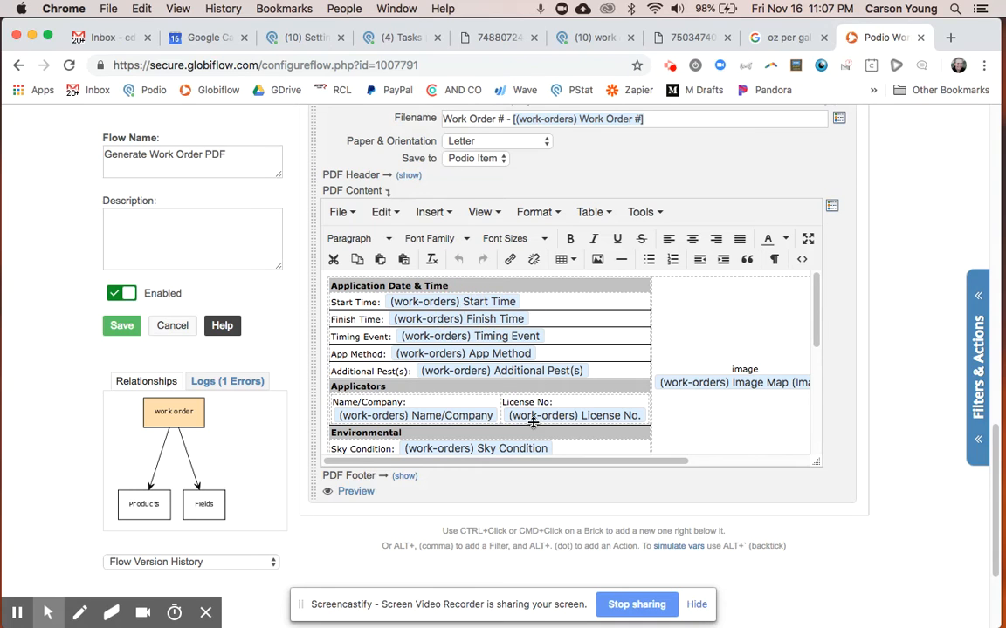
{"action": "scroll", "coordinate": [533, 423], "scroll_direction": "down", "scroll_amount": 5}
{"action": "scroll", "coordinate": [568, 384], "scroll_direction": "up", "scroll_amount": 5}
{"action": "left_click", "coordinate": [713, 378]}
{"action": "scroll", "coordinate": [613, 355], "scroll_direction": "down", "scroll_amount": 4}
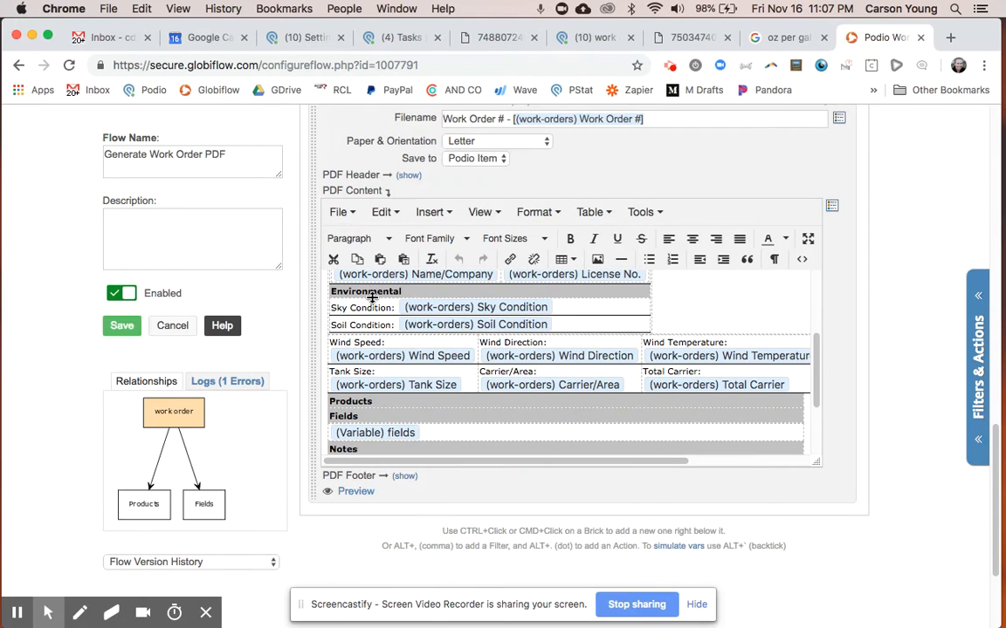
{"action": "scroll", "coordinate": [374, 302], "scroll_direction": "down", "scroll_amount": 1}
{"action": "left_click", "coordinate": [352, 384]}
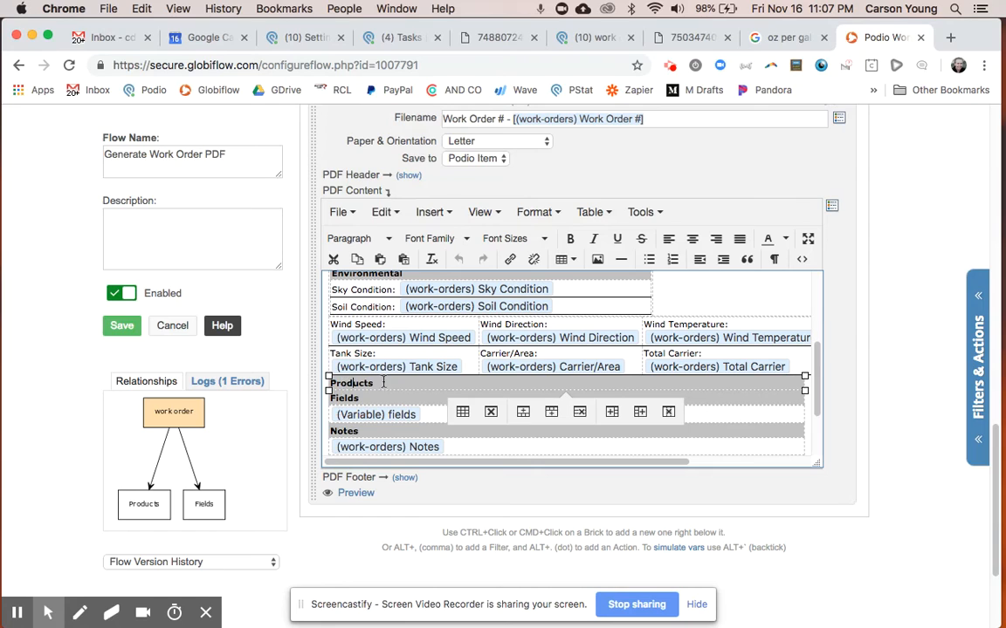
{"action": "left_click", "coordinate": [380, 398]}
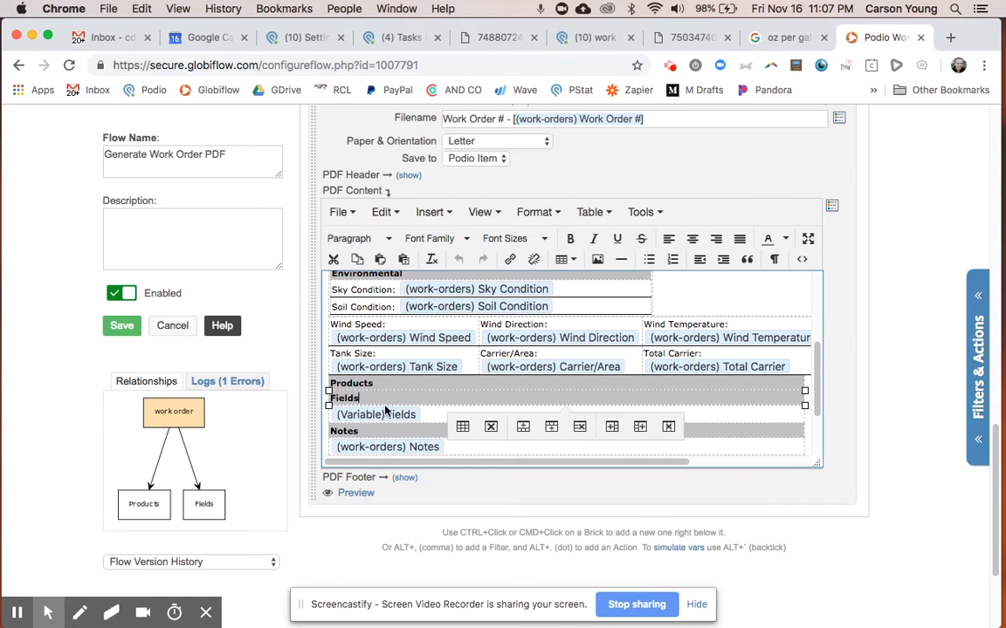
Try adding blank lines below the Products heading in the PDF Content layout.
{"action": "left_click", "coordinate": [405, 385]}
{"action": "key", "text": "Return"}
{"action": "key", "text": "Return"}
{"action": "key", "text": "Return"}
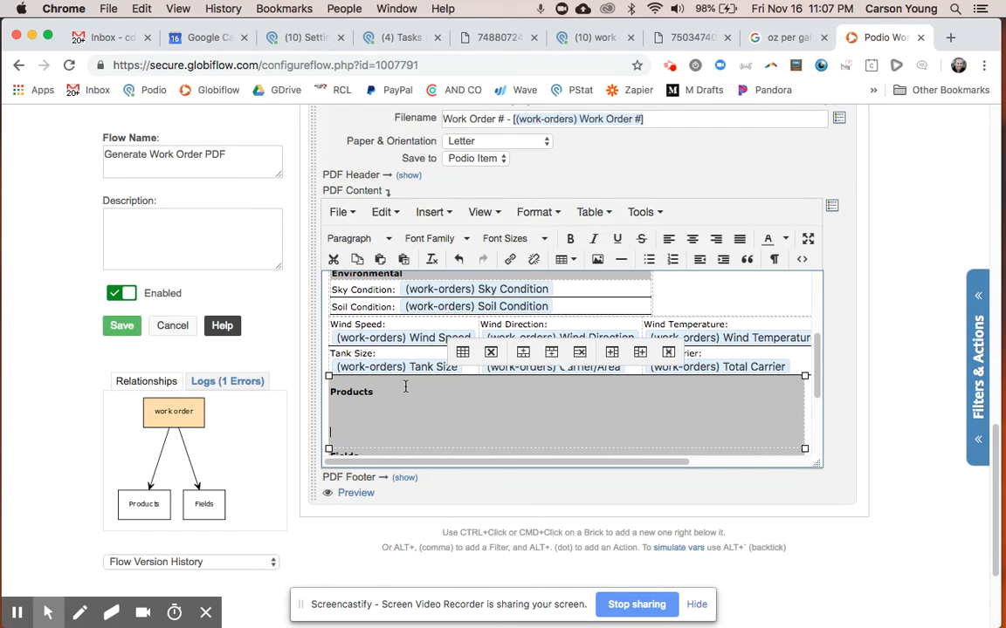
{"action": "key", "text": "BackSpace"}
{"action": "key", "text": "BackSpace"}
{"action": "key", "text": "BackSpace"}
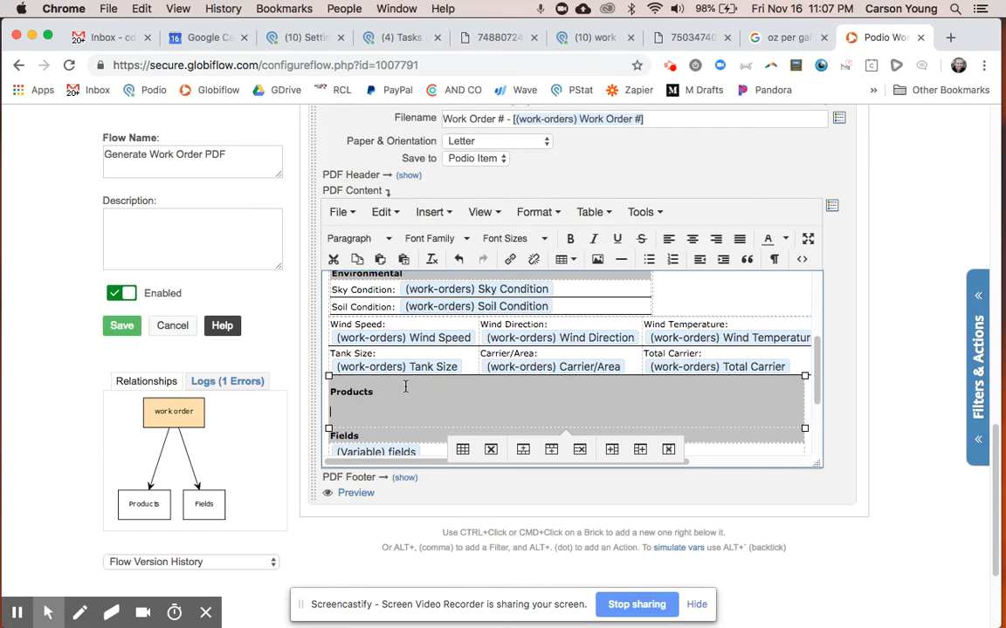
Examine the PDF Content layout from the Products section down to Signature and Worker Protection, and leave the flow without saving.
{"action": "scroll", "coordinate": [405, 387], "scroll_direction": "down", "scroll_amount": 2}
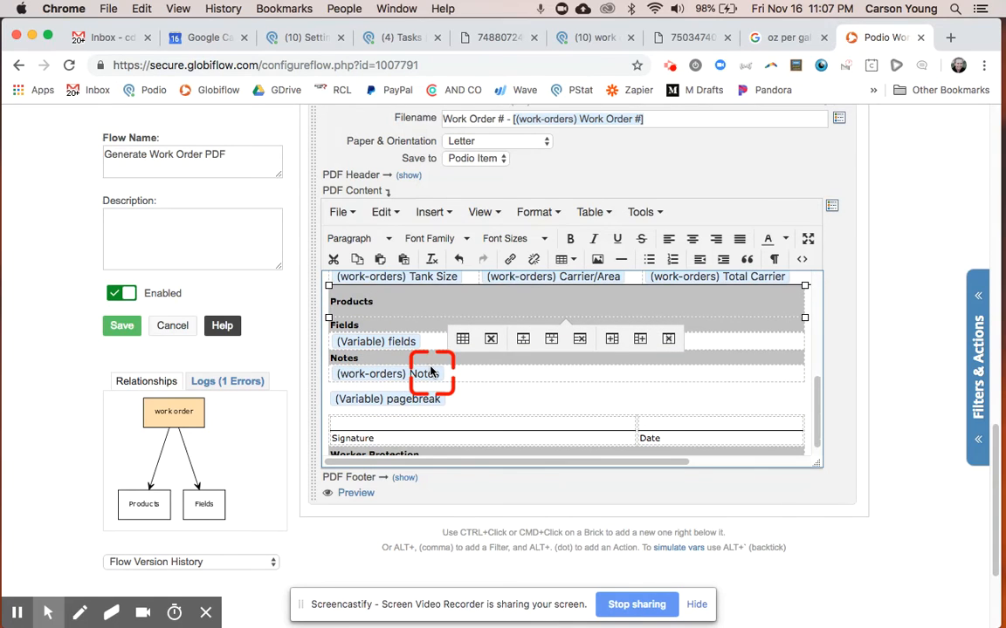
{"action": "scroll", "coordinate": [430, 371], "scroll_direction": "down", "scroll_amount": 1}
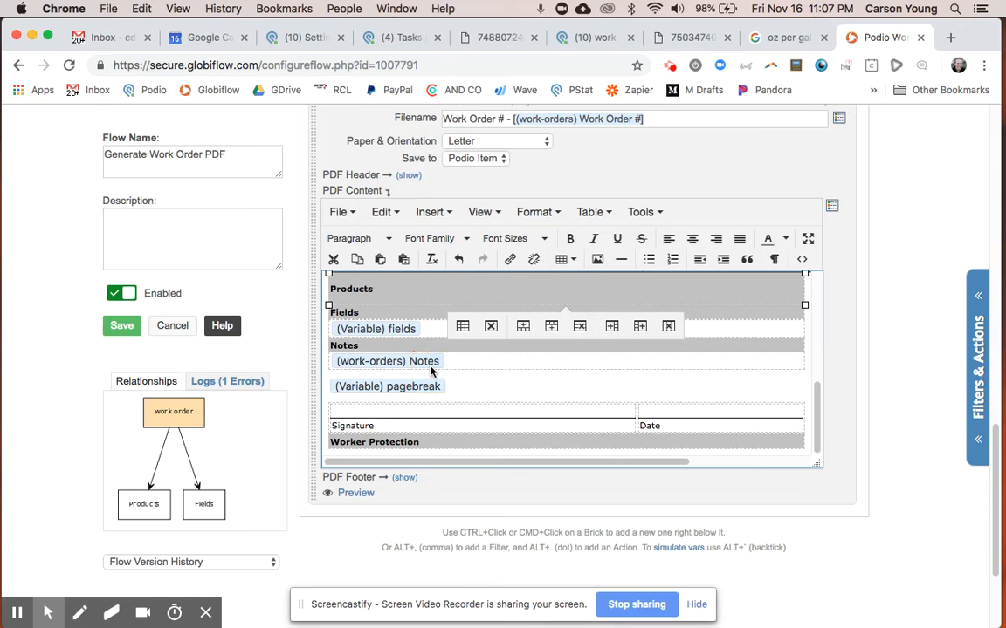
{"action": "scroll", "coordinate": [430, 371], "scroll_direction": "up", "scroll_amount": 10}
{"action": "scroll", "coordinate": [430, 371], "scroll_direction": "down", "scroll_amount": 5}
{"action": "scroll", "coordinate": [430, 371], "scroll_direction": "up", "scroll_amount": 5}
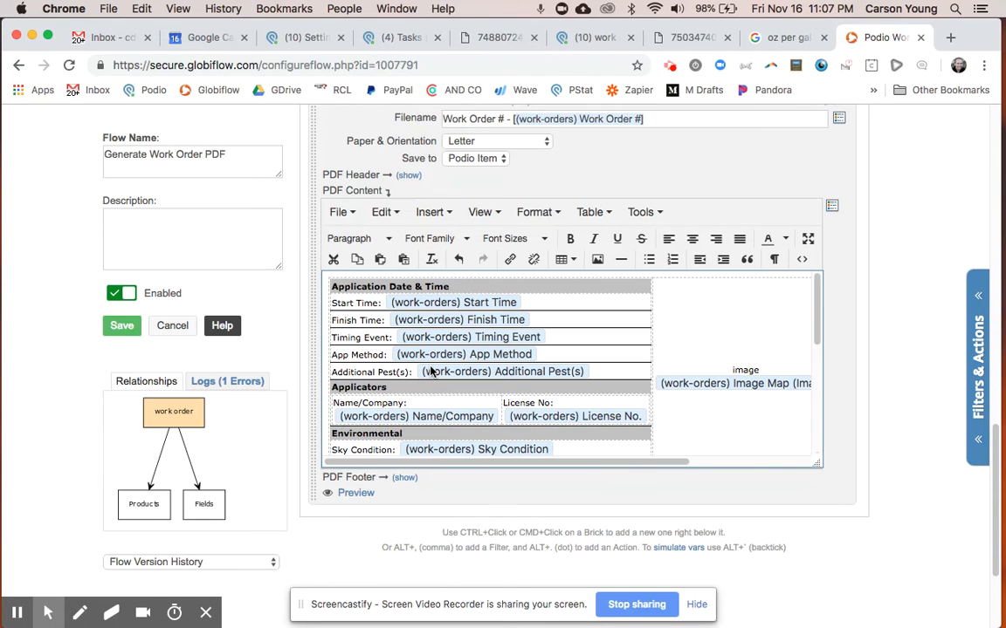
{"action": "left_click", "coordinate": [175, 327]}
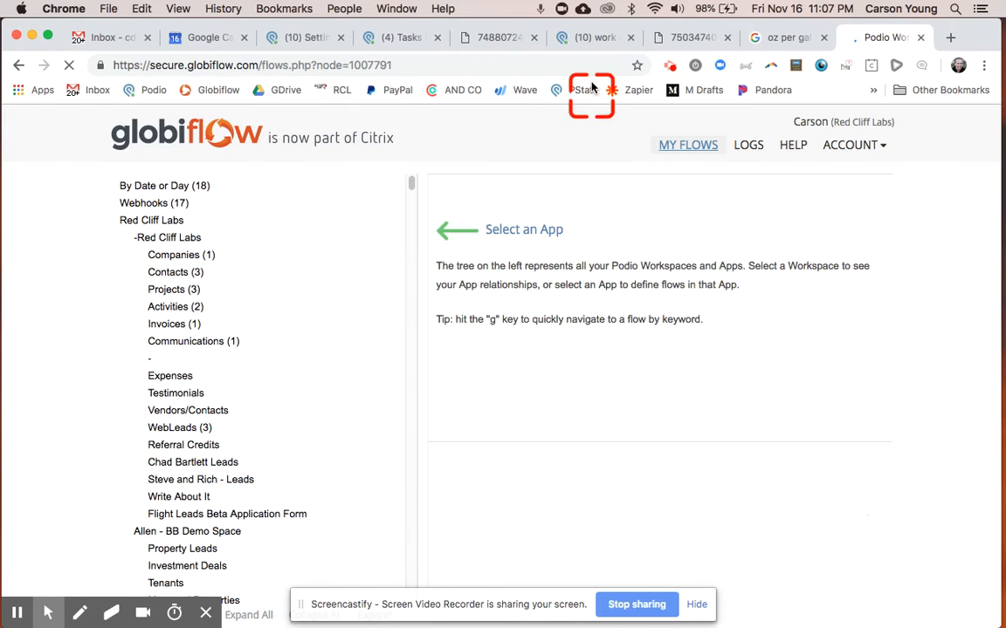
Switch to Podio, open the Test #3 work order, and read through both pages of its generated PDF.
{"action": "left_click", "coordinate": [592, 39]}
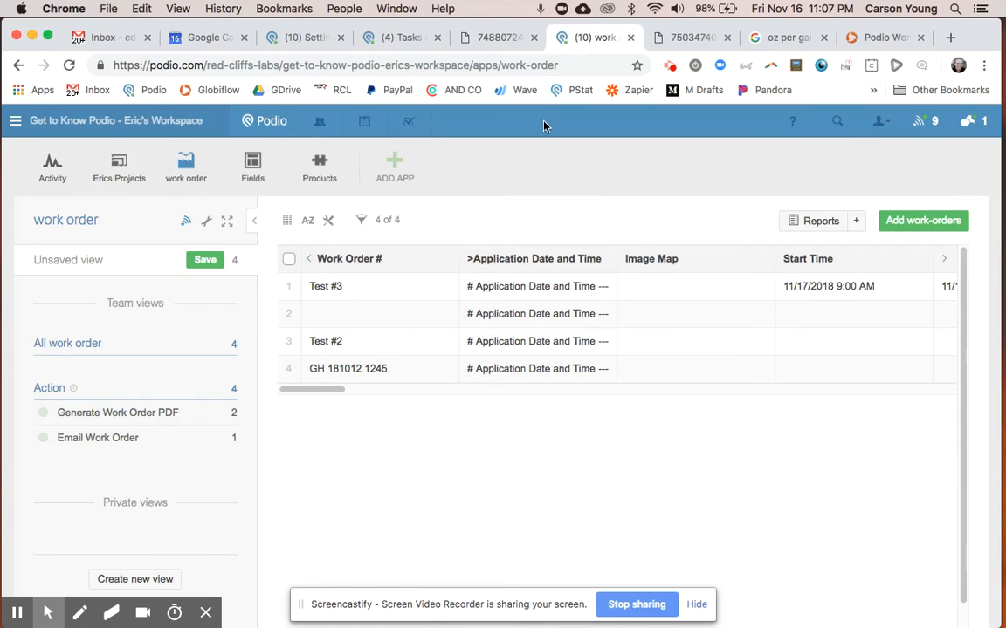
{"action": "left_click", "coordinate": [359, 287]}
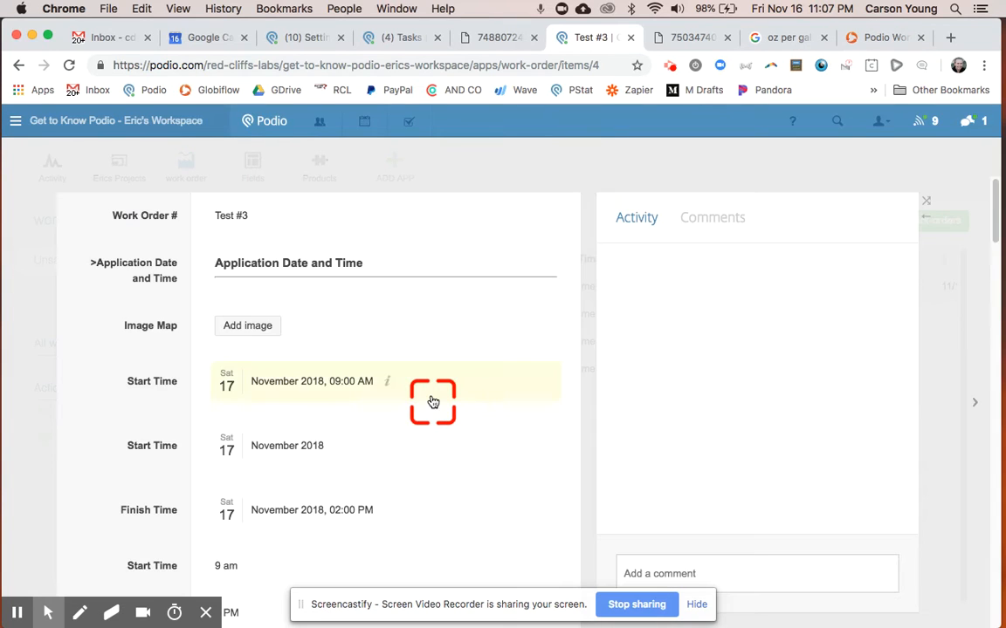
{"action": "scroll", "coordinate": [427, 400], "scroll_direction": "down", "scroll_amount": 10}
{"action": "left_click", "coordinate": [349, 381]}
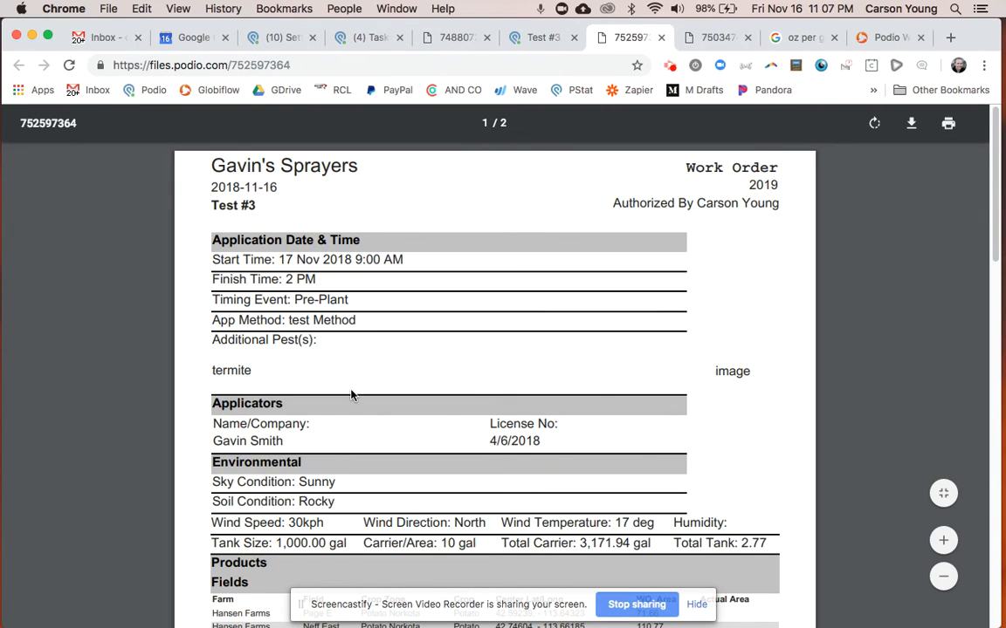
{"action": "left_click", "coordinate": [339, 365]}
{"action": "scroll", "coordinate": [338, 365], "scroll_direction": "down", "scroll_amount": 15}
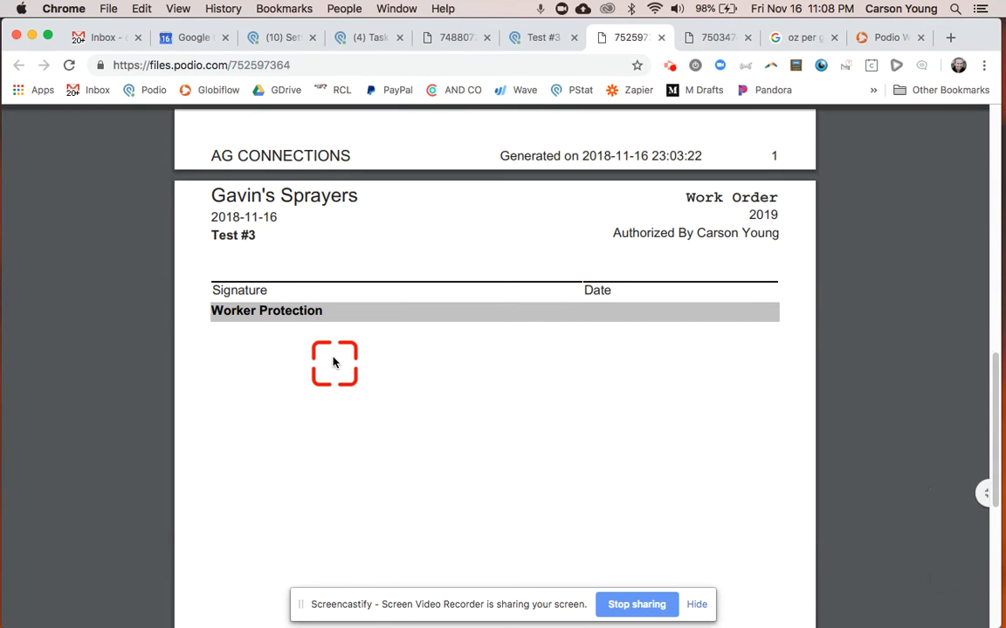
{"action": "scroll", "coordinate": [333, 362], "scroll_direction": "up", "scroll_amount": 10}
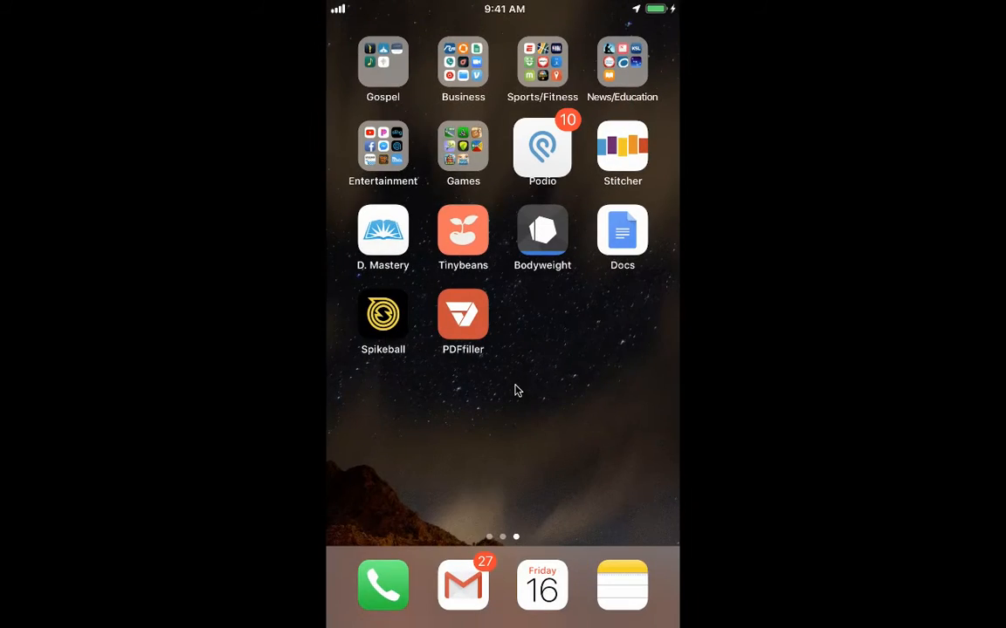
Launch PDFfiller on the phone and examine the original Hansen Farms work order PDF in the browser.
{"action": "left_click", "coordinate": [460, 322]}
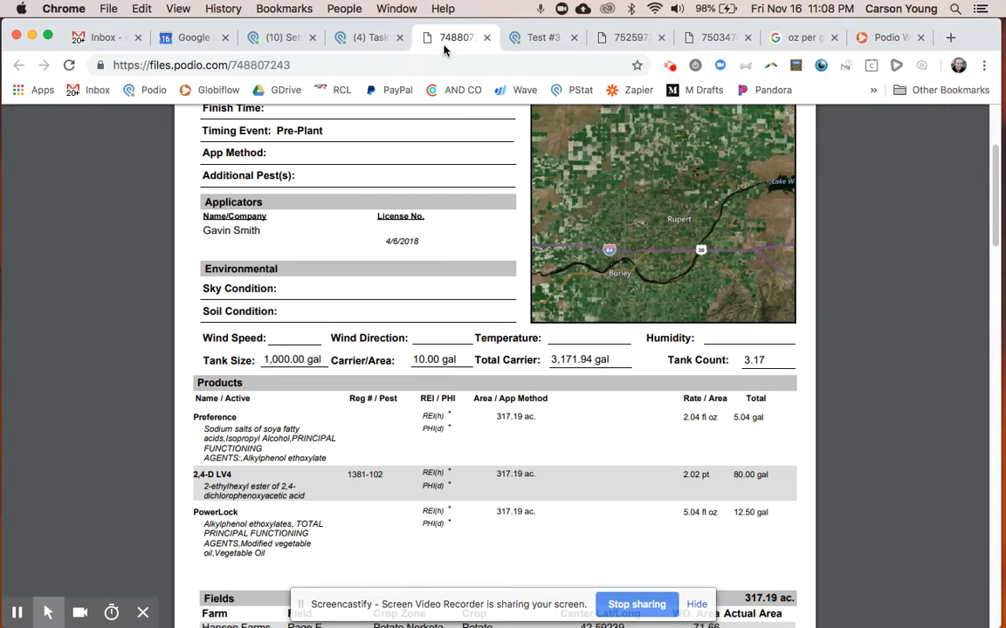
{"action": "scroll", "coordinate": [365, 242], "scroll_direction": "up", "scroll_amount": 3}
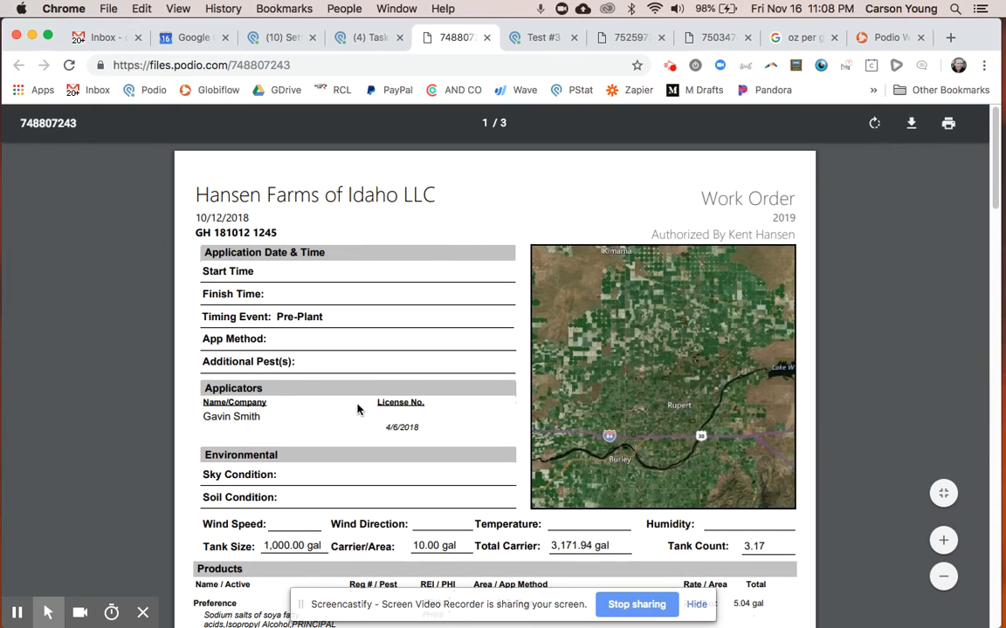
{"action": "scroll", "coordinate": [357, 413], "scroll_direction": "down", "scroll_amount": 15}
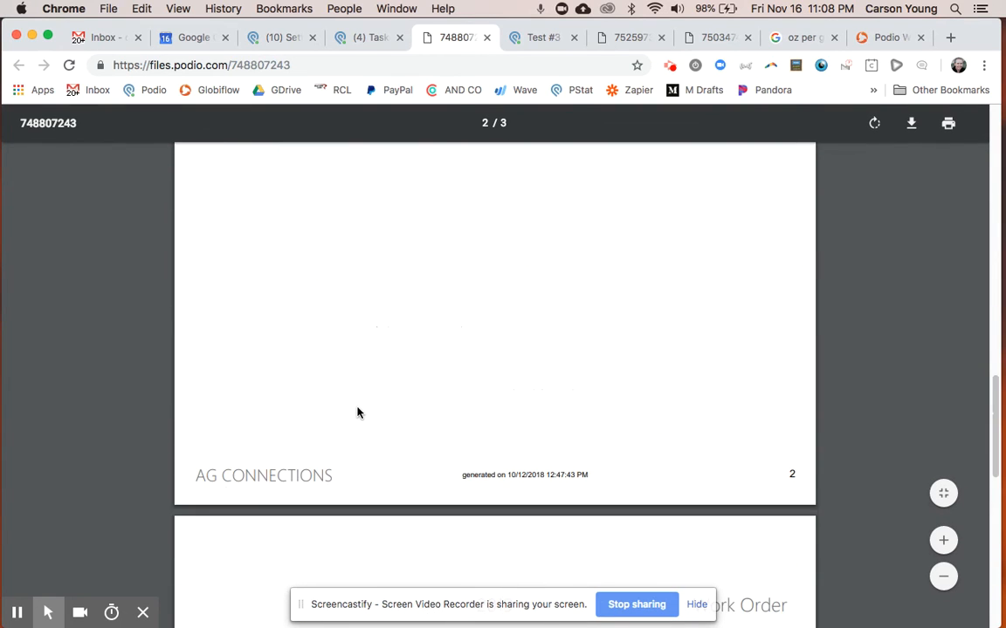
{"action": "scroll", "coordinate": [357, 413], "scroll_direction": "up", "scroll_amount": 6}
{"action": "scroll", "coordinate": [357, 413], "scroll_direction": "down", "scroll_amount": 10}
{"action": "scroll", "coordinate": [357, 413], "scroll_direction": "up", "scroll_amount": 13}
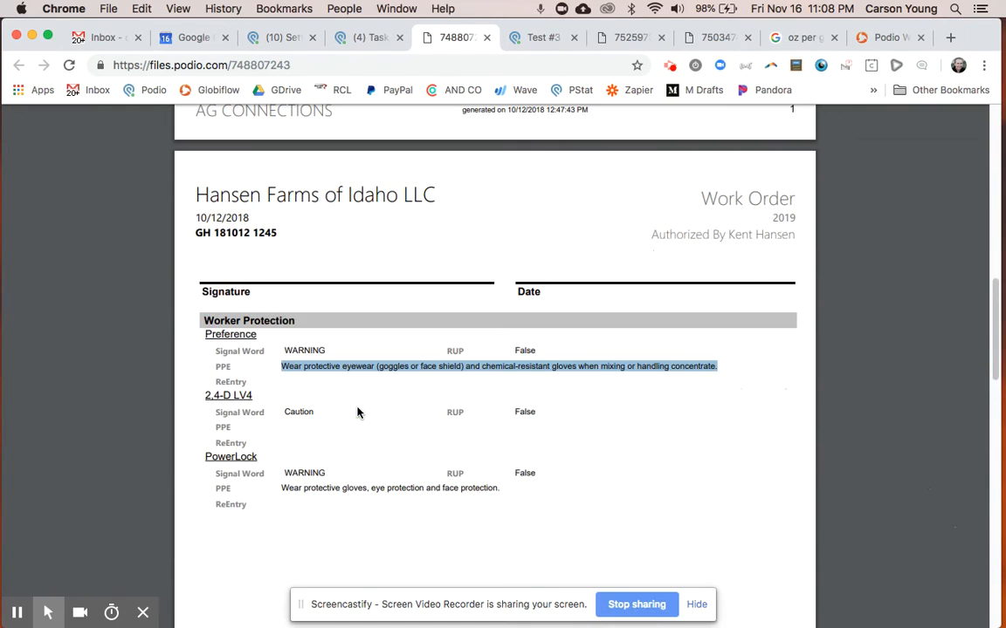
{"action": "scroll", "coordinate": [357, 412], "scroll_direction": "up", "scroll_amount": 4}
{"action": "scroll", "coordinate": [357, 412], "scroll_direction": "up", "scroll_amount": 3}
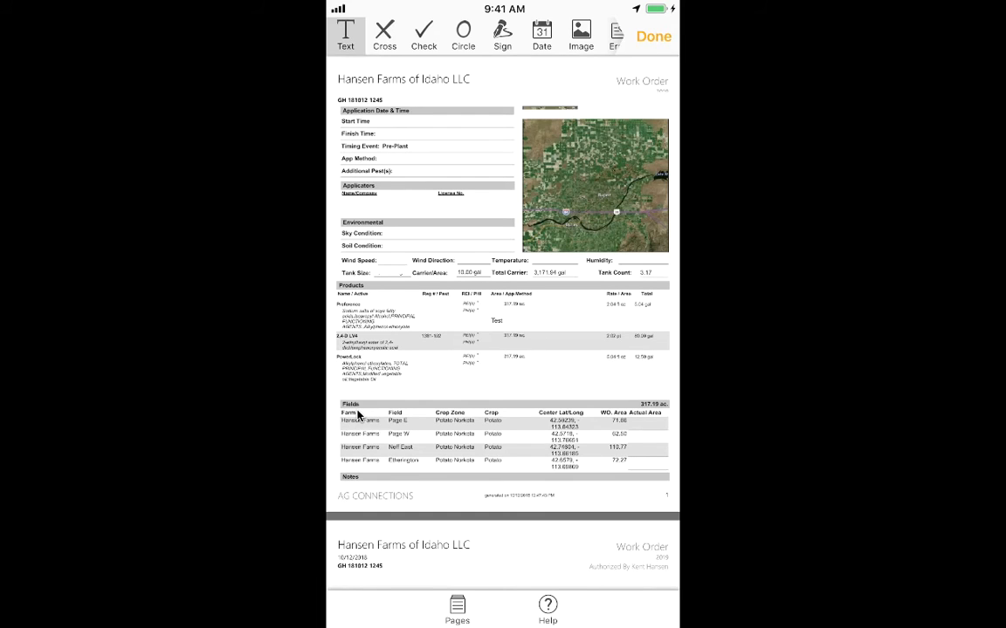
Add the text "Monday 10 am nov 20" beside Start Time on the Hansen Farms work order in PDFfiller.
{"action": "scroll", "coordinate": [357, 416], "scroll_direction": "up", "scroll_amount": 5}
{"action": "scroll", "coordinate": [357, 415], "scroll_direction": "up", "scroll_amount": 4}
{"action": "scroll", "coordinate": [357, 416], "scroll_direction": "left", "scroll_amount": 2}
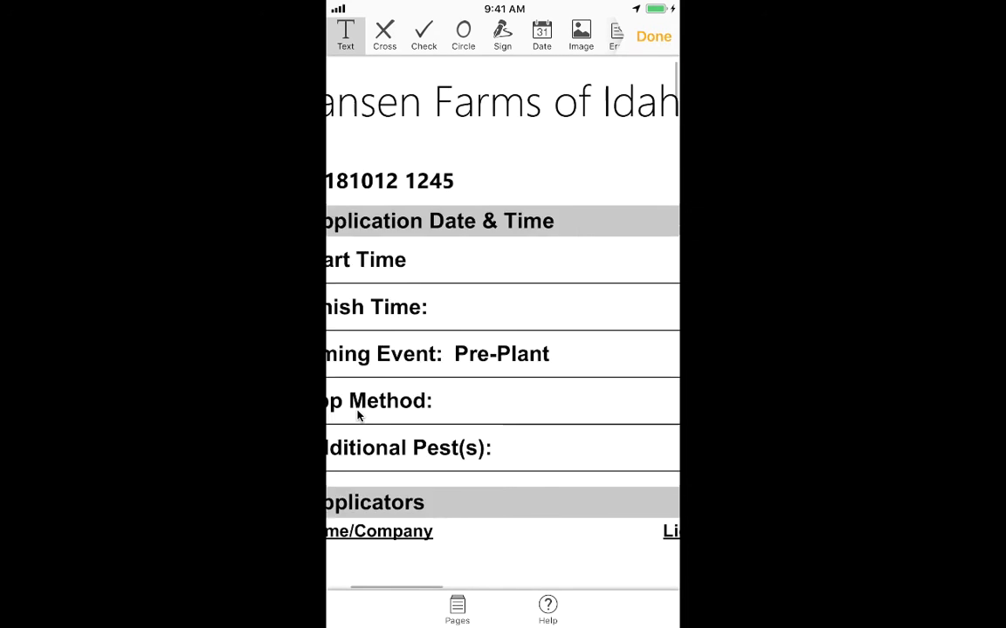
{"action": "scroll", "coordinate": [357, 415], "scroll_direction": "down", "scroll_amount": 2}
{"action": "scroll", "coordinate": [357, 416], "scroll_direction": "right", "scroll_amount": 1}
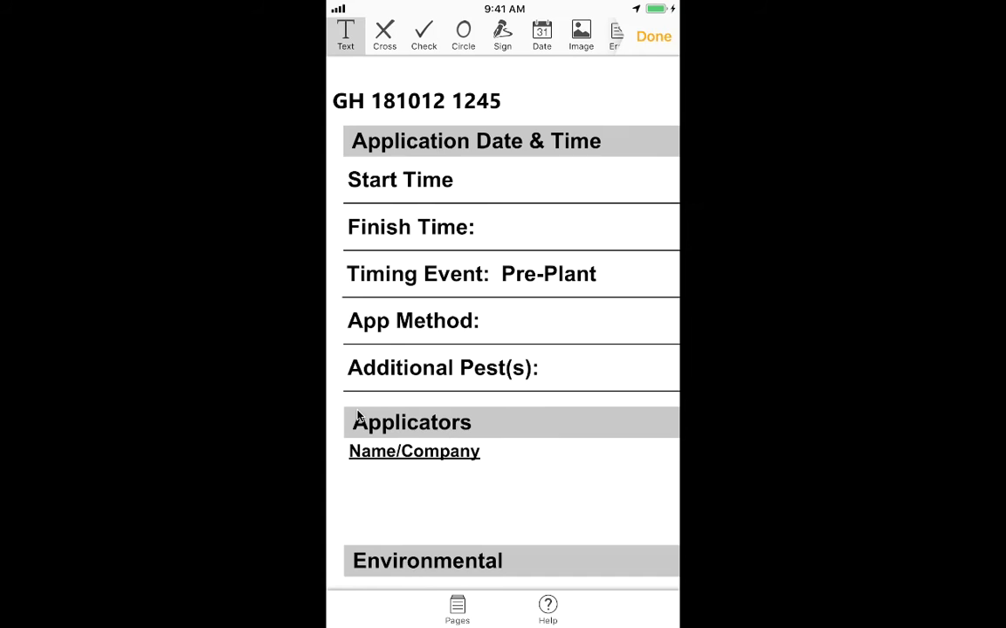
{"action": "left_click", "coordinate": [508, 192]}
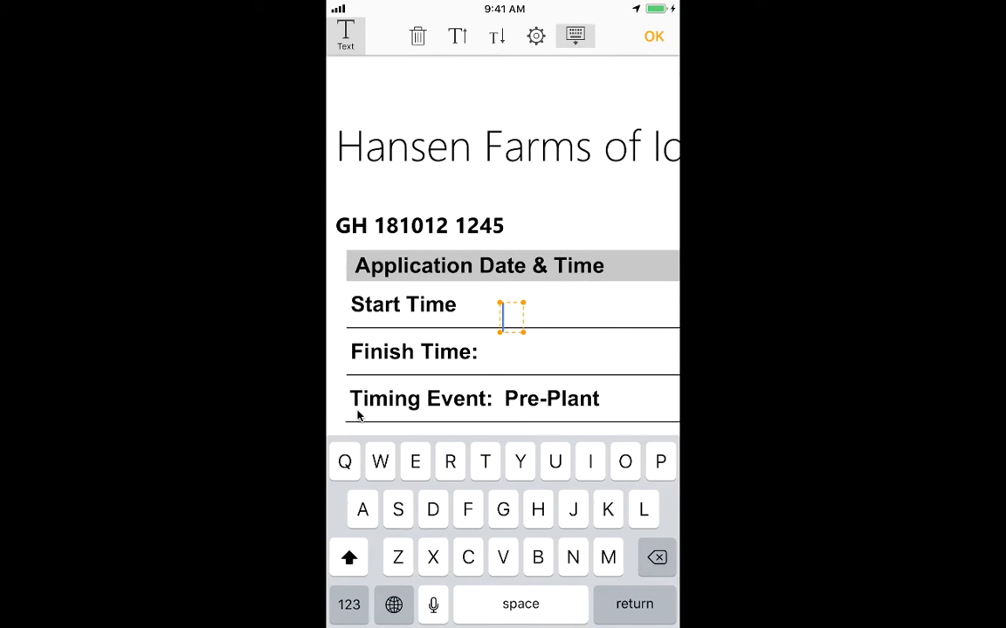
{"action": "type", "text": "Mon"}
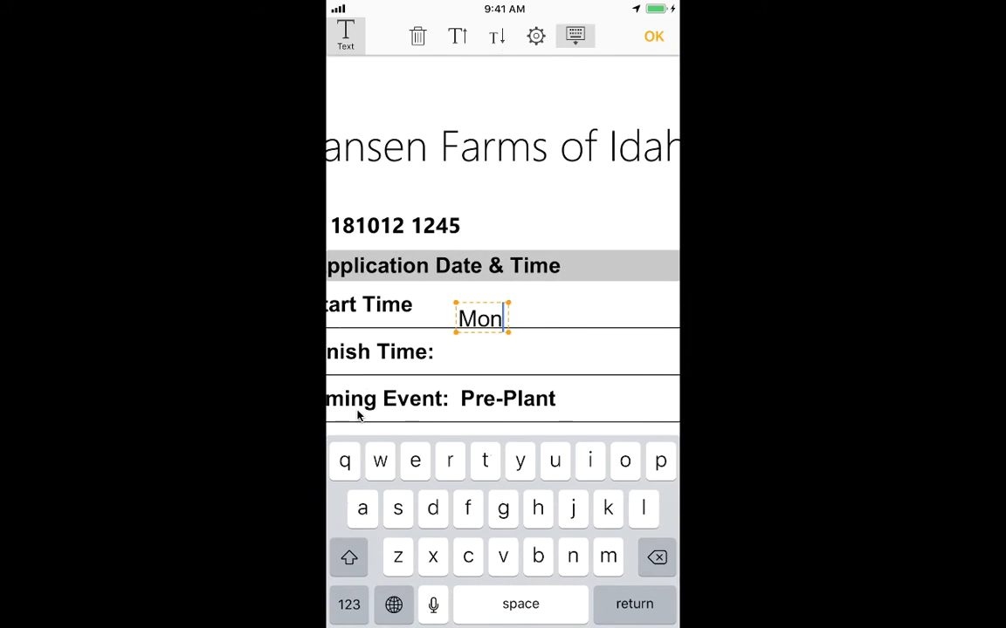
{"action": "type", "text": "day 10"}
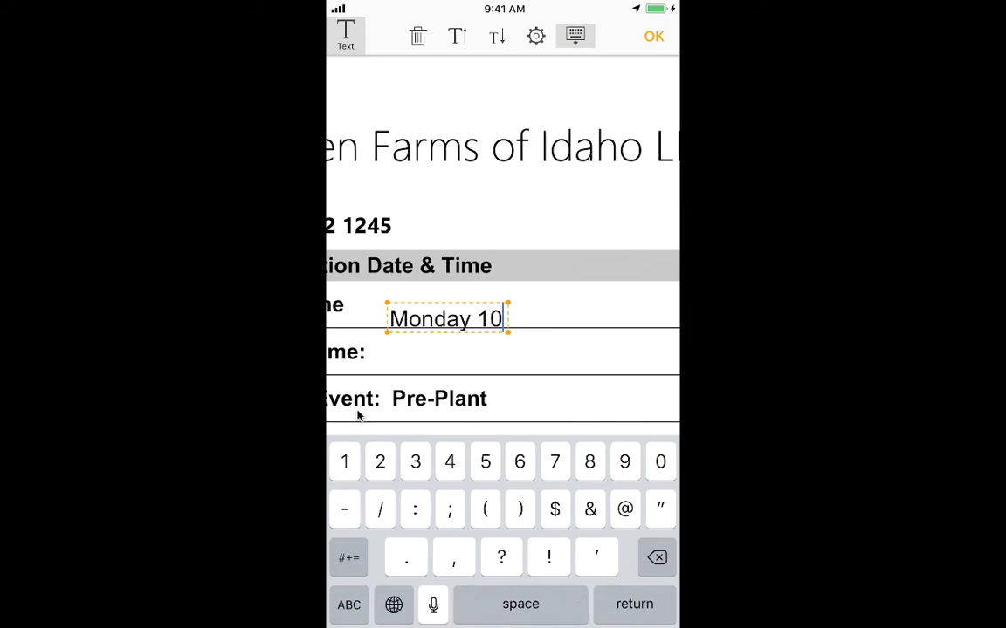
{"action": "type", "text": " am "}
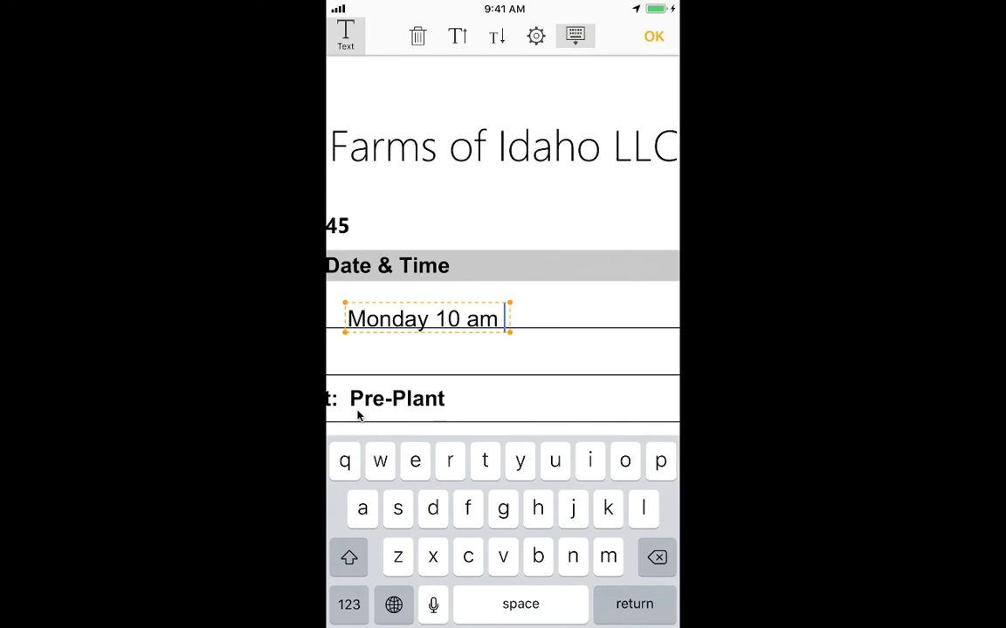
{"action": "type", "text": "nov 20"}
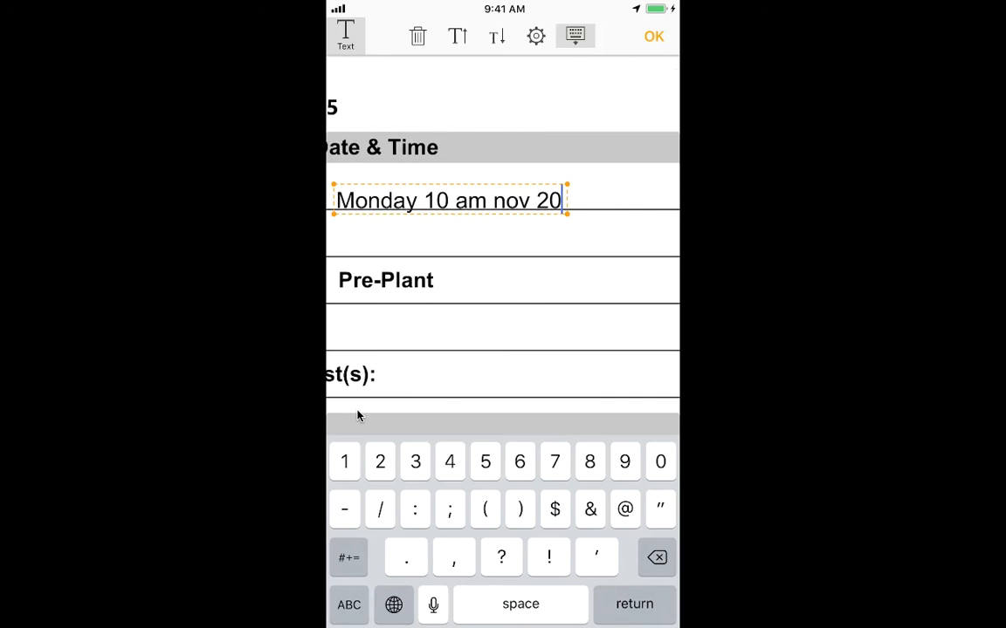
Add the text "Sprayers" beside App Method on the work order.
{"action": "scroll", "coordinate": [502, 245], "scroll_direction": "down", "scroll_amount": 1}
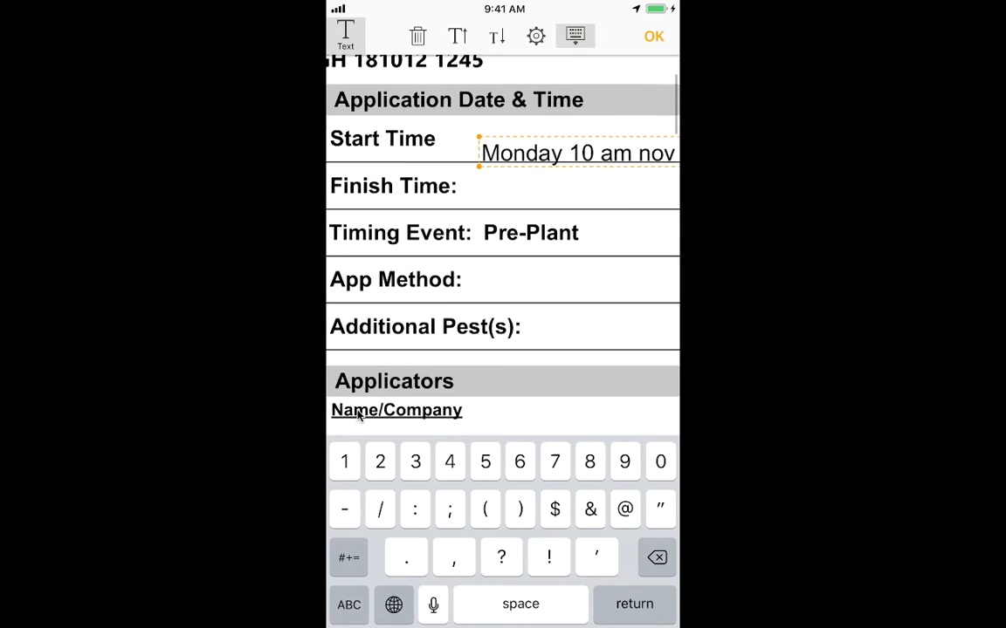
{"action": "left_click", "coordinate": [552, 288]}
{"action": "type", "text": "Sprayers"}
{"action": "key", "text": "Return"}
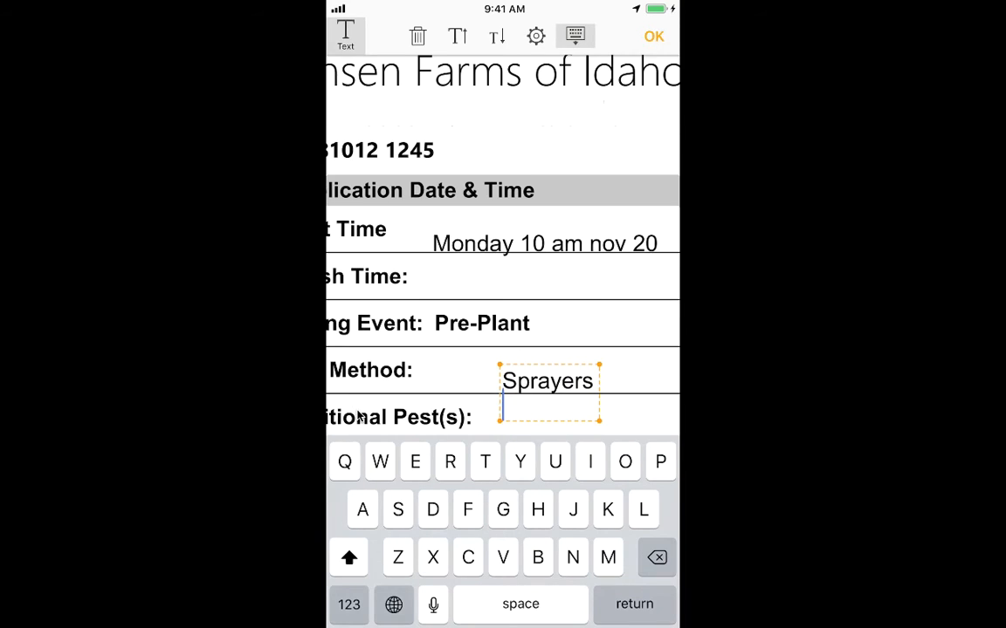
{"action": "left_click", "coordinate": [653, 381]}
Examine the annotated work order's form sections and its aerial map image.
{"action": "scroll", "coordinate": [502, 244], "scroll_direction": "down", "scroll_amount": 2}
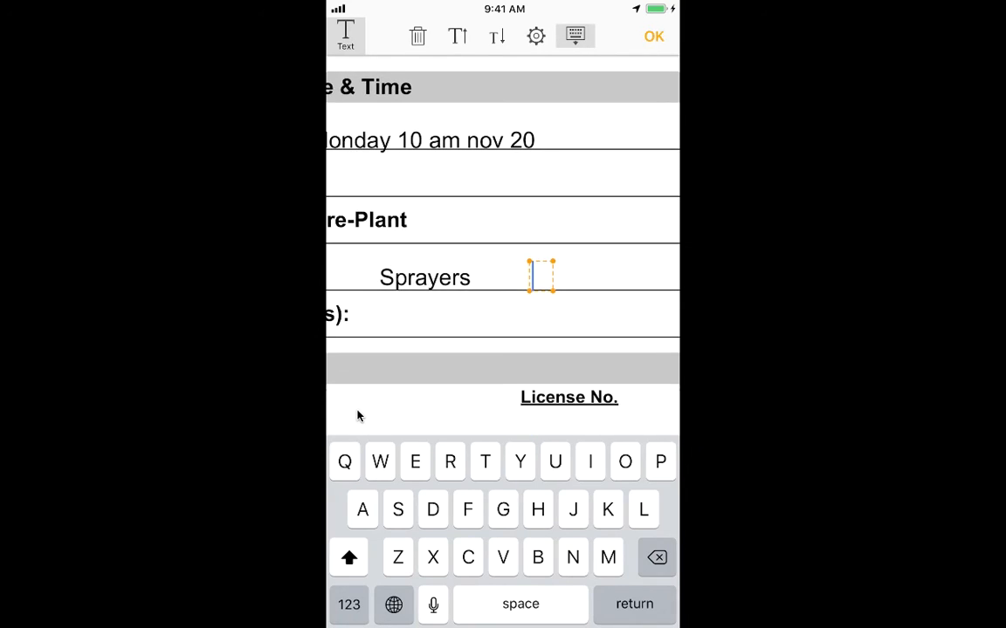
{"action": "scroll", "coordinate": [503, 244], "scroll_direction": "down", "scroll_amount": 3}
{"action": "scroll", "coordinate": [357, 416], "scroll_direction": "down", "scroll_amount": 3}
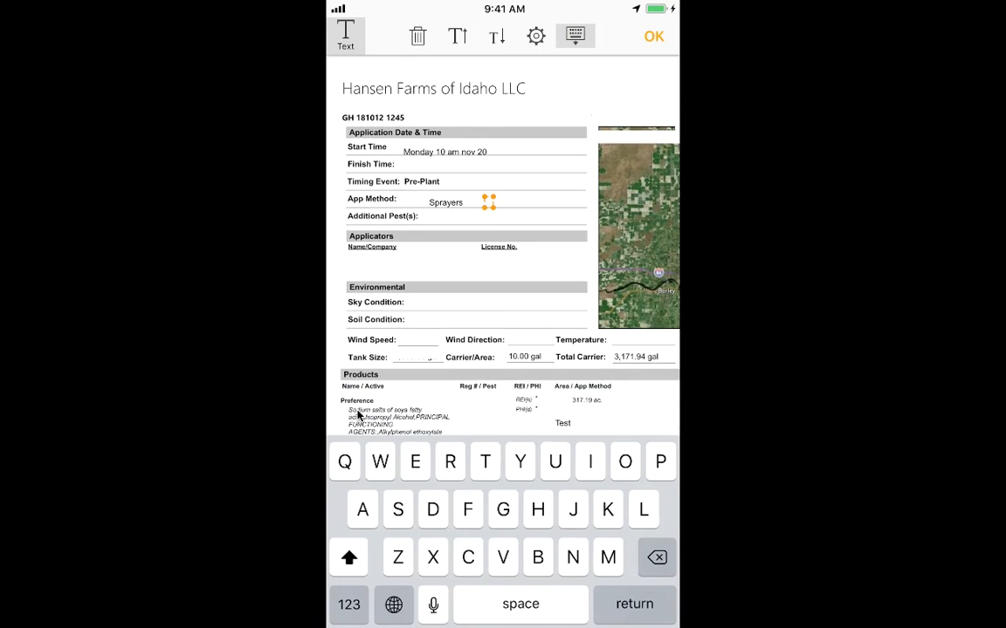
{"action": "scroll", "coordinate": [357, 416], "scroll_direction": "down", "scroll_amount": 5}
{"action": "scroll", "coordinate": [357, 415], "scroll_direction": "up", "scroll_amount": 5}
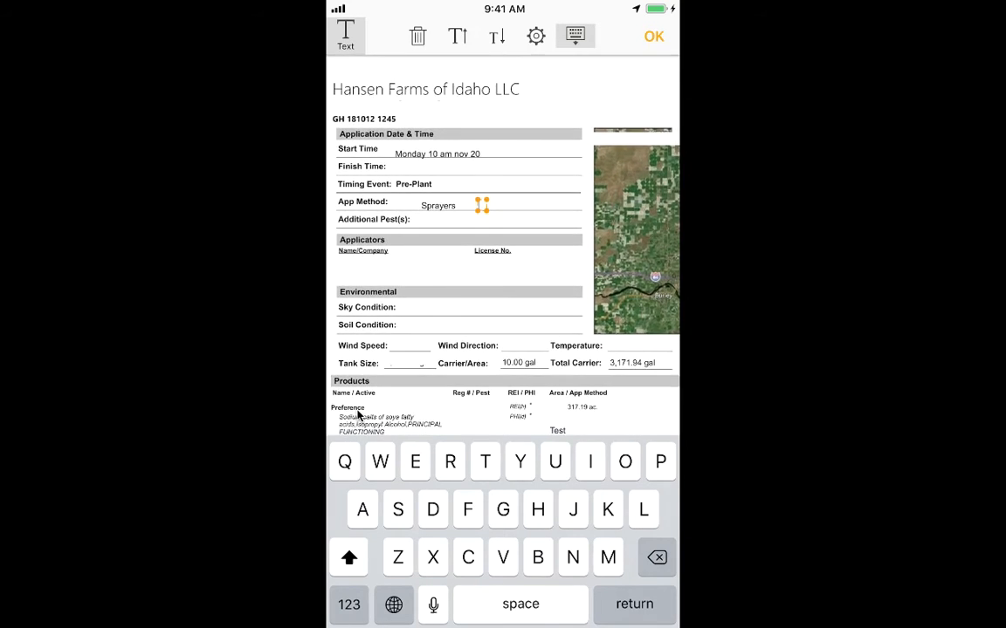
{"action": "scroll", "coordinate": [357, 415], "scroll_direction": "up", "scroll_amount": 5}
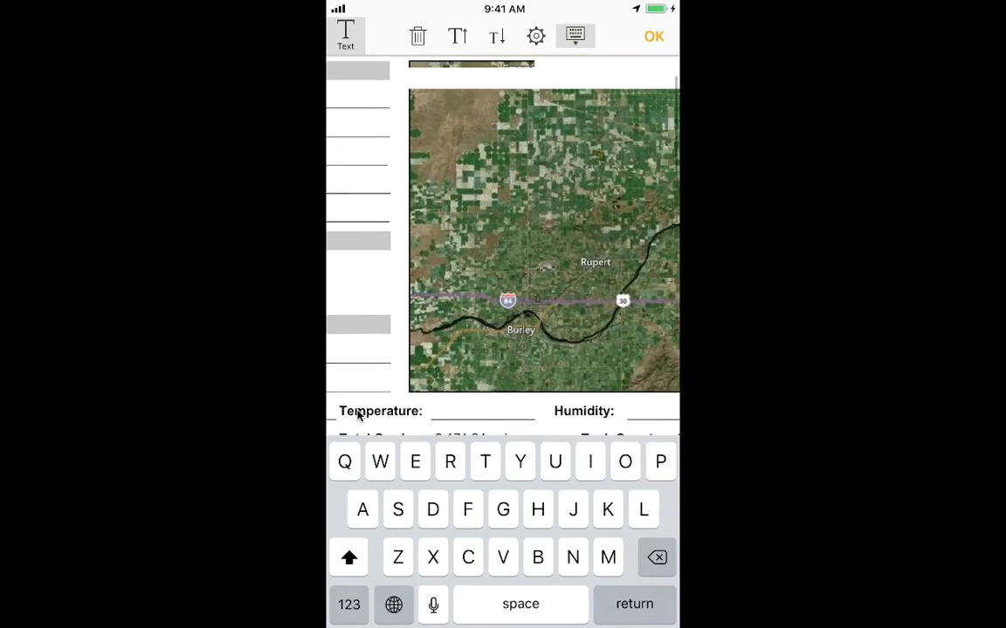
{"action": "scroll", "coordinate": [357, 415], "scroll_direction": "down", "scroll_amount": 3}
{"action": "scroll", "coordinate": [357, 415], "scroll_direction": "up", "scroll_amount": 4}
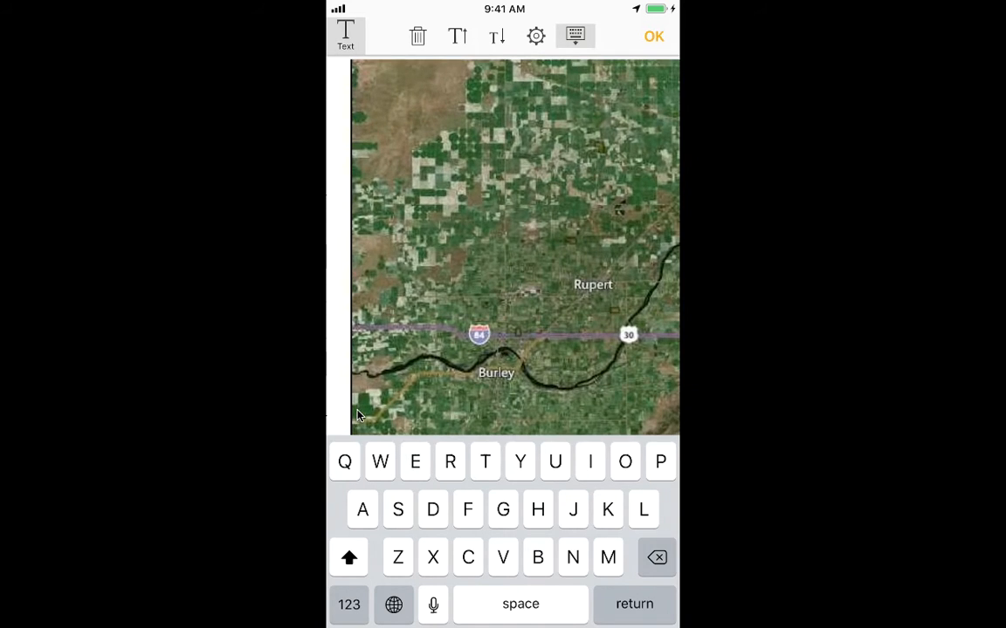
Place the map location screenshot from Photos over the work order's aerial map image.
{"action": "scroll", "coordinate": [357, 416], "scroll_direction": "down", "scroll_amount": 3}
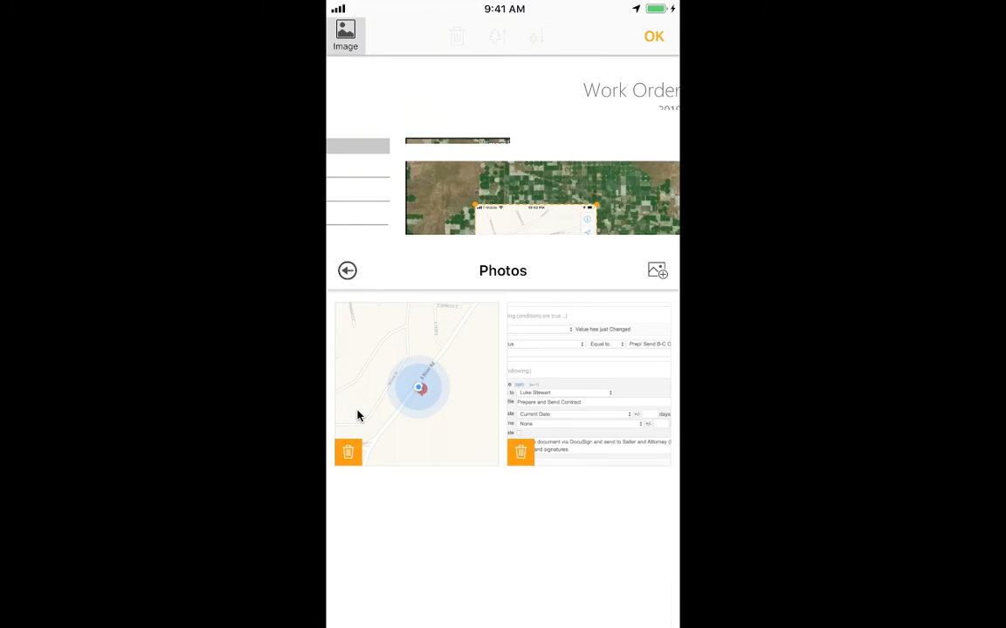
{"action": "scroll", "coordinate": [358, 415], "scroll_direction": "left", "scroll_amount": 1}
{"action": "scroll", "coordinate": [358, 416], "scroll_direction": "right", "scroll_amount": 1}
{"action": "scroll", "coordinate": [358, 416], "scroll_direction": "up", "scroll_amount": 3}
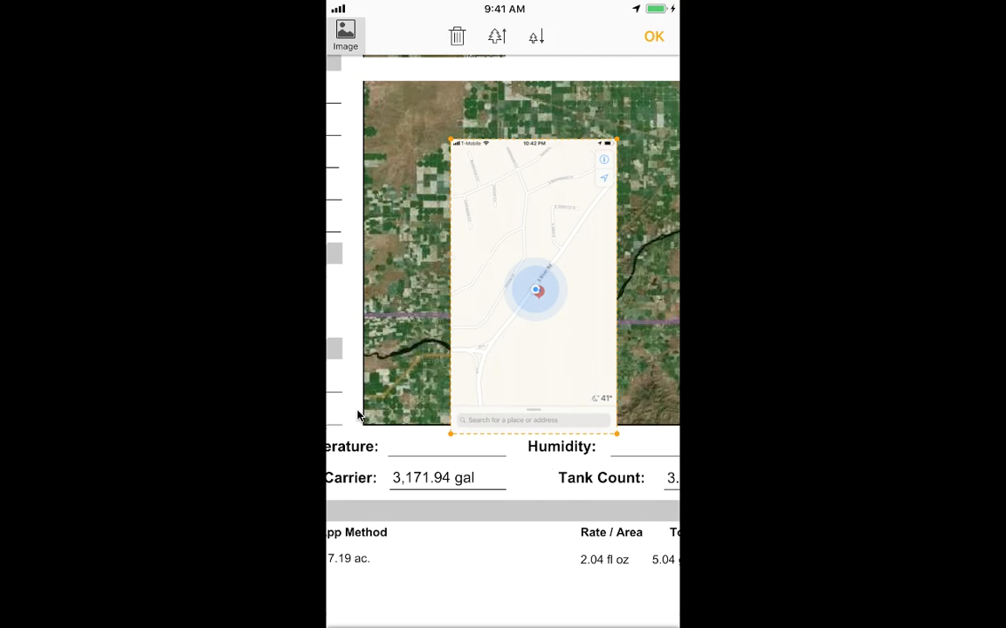
{"action": "scroll", "coordinate": [358, 416], "scroll_direction": "up", "scroll_amount": 3}
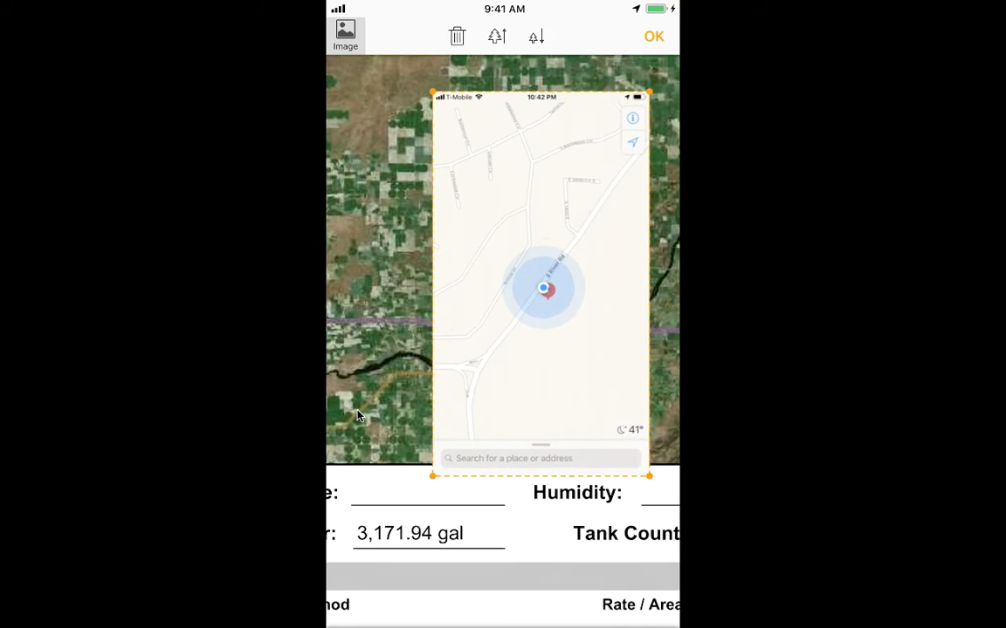
{"action": "scroll", "coordinate": [357, 416], "scroll_direction": "left", "scroll_amount": 1}
{"action": "scroll", "coordinate": [358, 416], "scroll_direction": "right", "scroll_amount": 1}
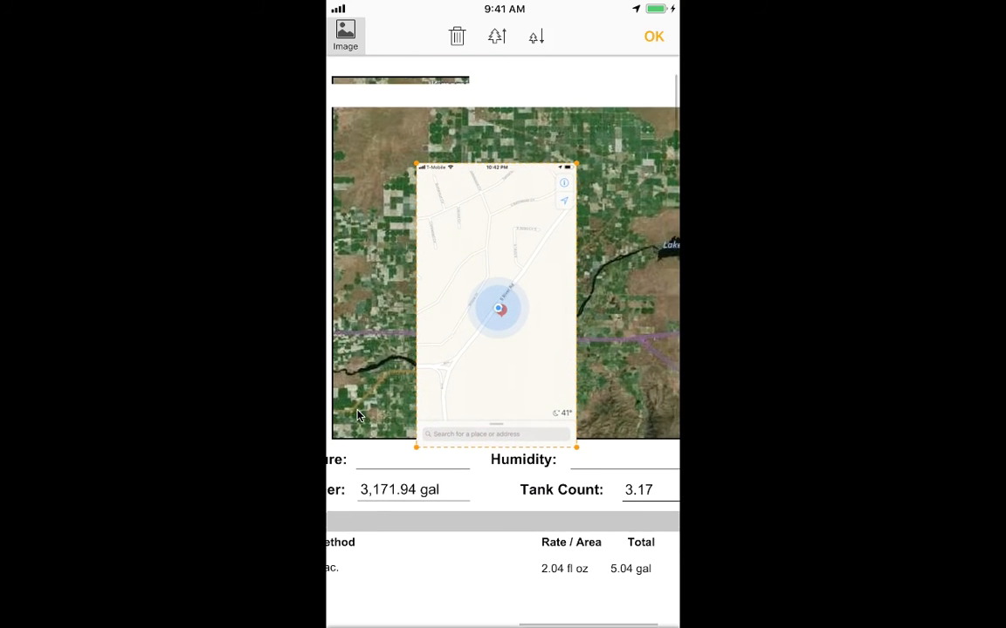
Move the placed map location screenshot to the upper-left corner of the work order's aerial map image.
{"action": "scroll", "coordinate": [358, 415], "scroll_direction": "up", "scroll_amount": 5}
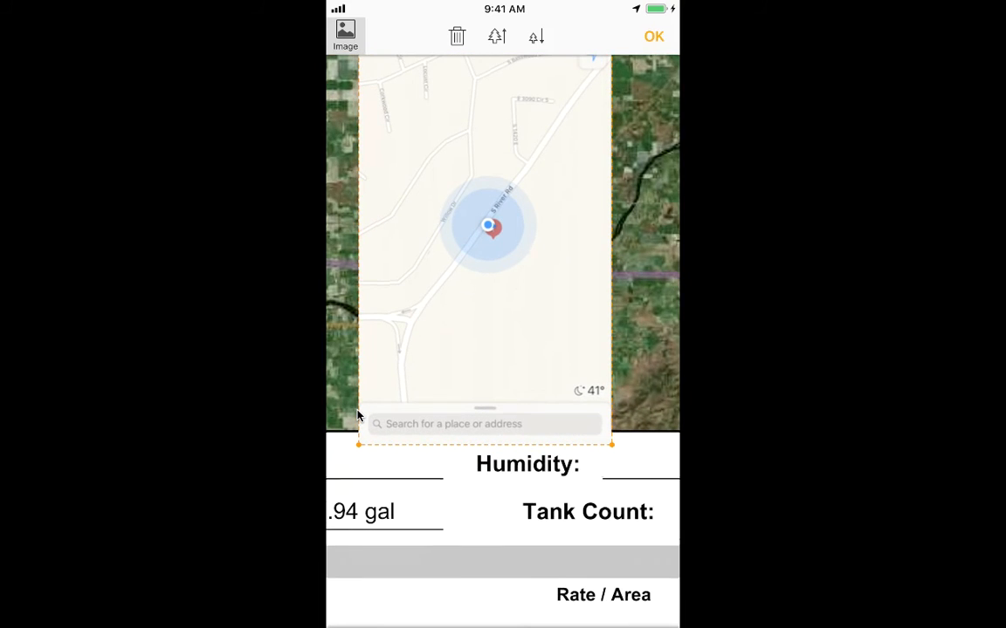
{"action": "scroll", "coordinate": [358, 415], "scroll_direction": "down", "scroll_amount": 5}
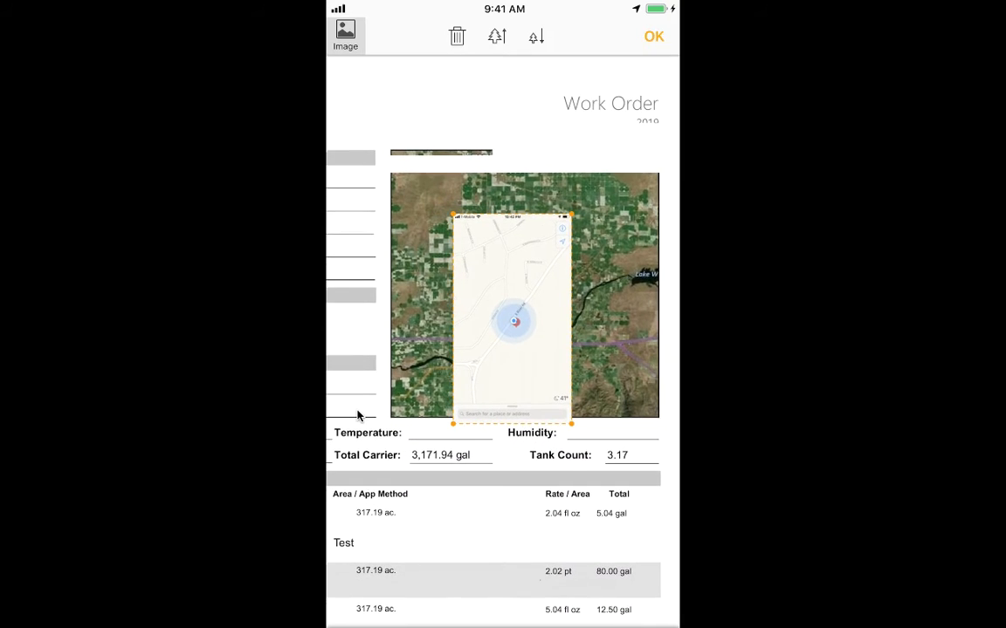
{"action": "scroll", "coordinate": [357, 416], "scroll_direction": "up", "scroll_amount": 2}
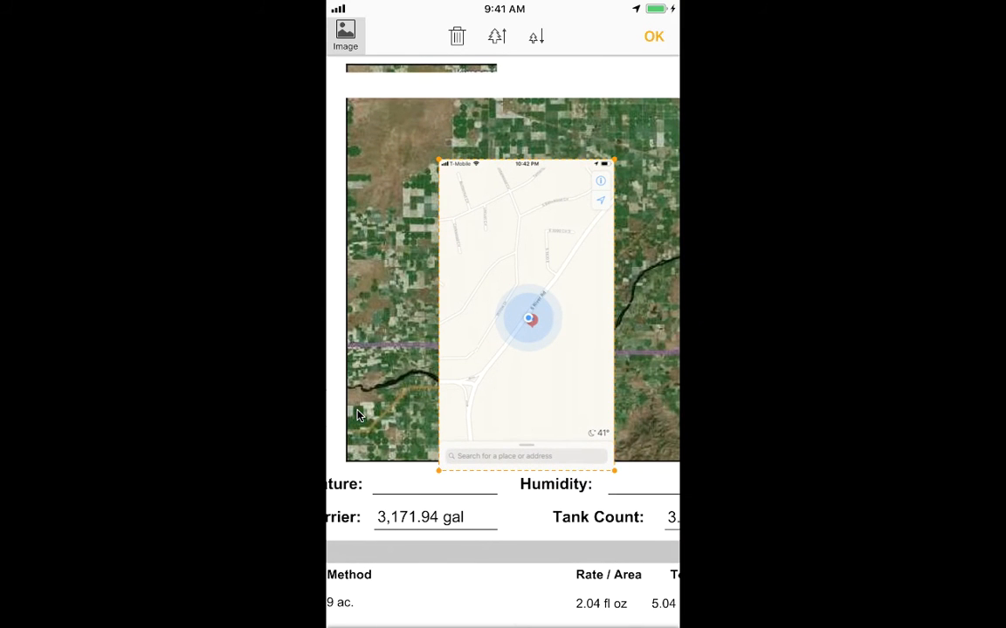
{"action": "left_click", "coordinate": [358, 416]}
{"action": "scroll", "coordinate": [358, 416], "scroll_direction": "down", "scroll_amount": 1}
{"action": "mouse_move", "coordinate": [524, 350]}
{"action": "left_mouse_down"}
{"action": "mouse_move", "coordinate": [482, 305]}
{"action": "mouse_move", "coordinate": [533, 346]}
{"action": "left_mouse_up"}
{"action": "left_click", "coordinate": [532, 307]}
{"action": "left_click_drag", "start_coordinate": [532, 307], "coordinate": [447, 242]}
{"action": "left_click_drag", "start_coordinate": [558, 419], "coordinate": [588, 436]}
{"action": "mouse_move", "coordinate": [475, 260]}
{"action": "left_mouse_down"}
{"action": "mouse_move", "coordinate": [495, 265]}
{"action": "mouse_move", "coordinate": [466, 265]}
{"action": "left_mouse_up"}
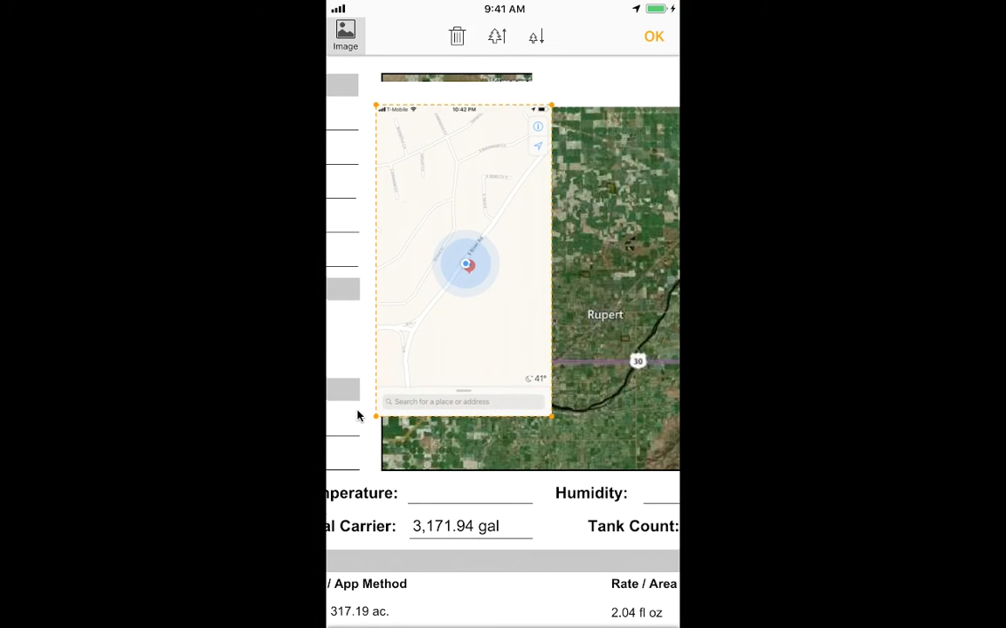
{"action": "left_click_drag", "start_coordinate": [559, 419], "coordinate": [601, 431]}
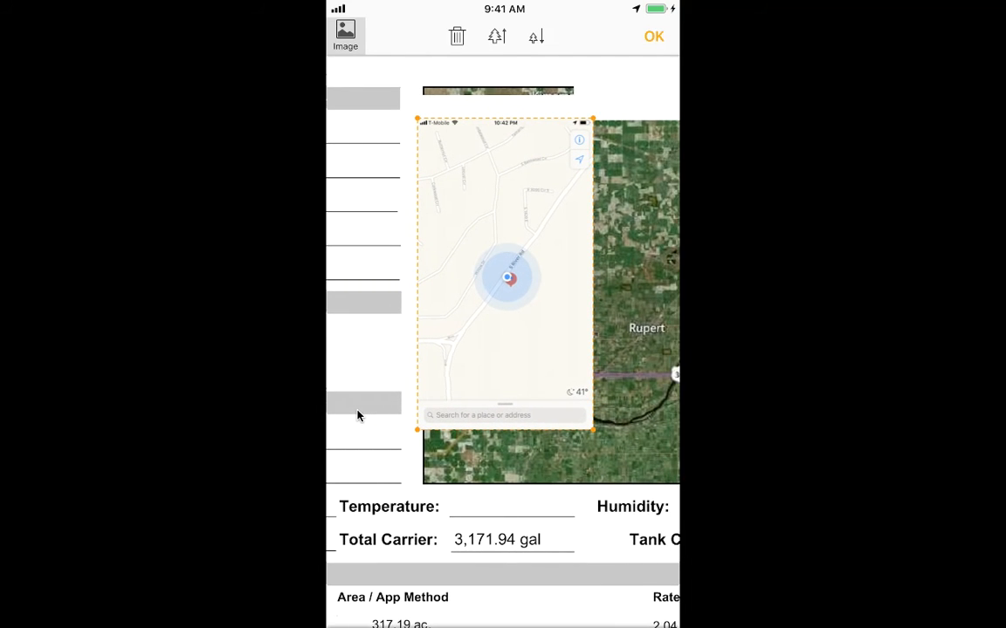
{"action": "scroll", "coordinate": [590, 324], "scroll_direction": "down", "scroll_amount": 4}
{"action": "scroll", "coordinate": [357, 415], "scroll_direction": "down", "scroll_amount": 5}
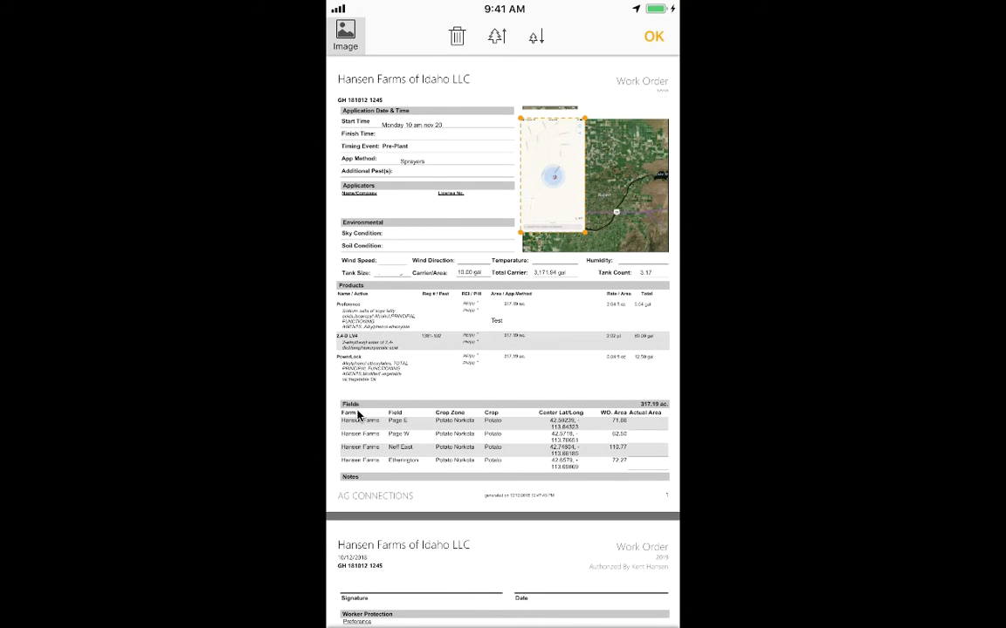
Copy the Preference product's name and ingredient text from the work order's Products section.
{"action": "scroll", "coordinate": [357, 415], "scroll_direction": "up", "scroll_amount": 5}
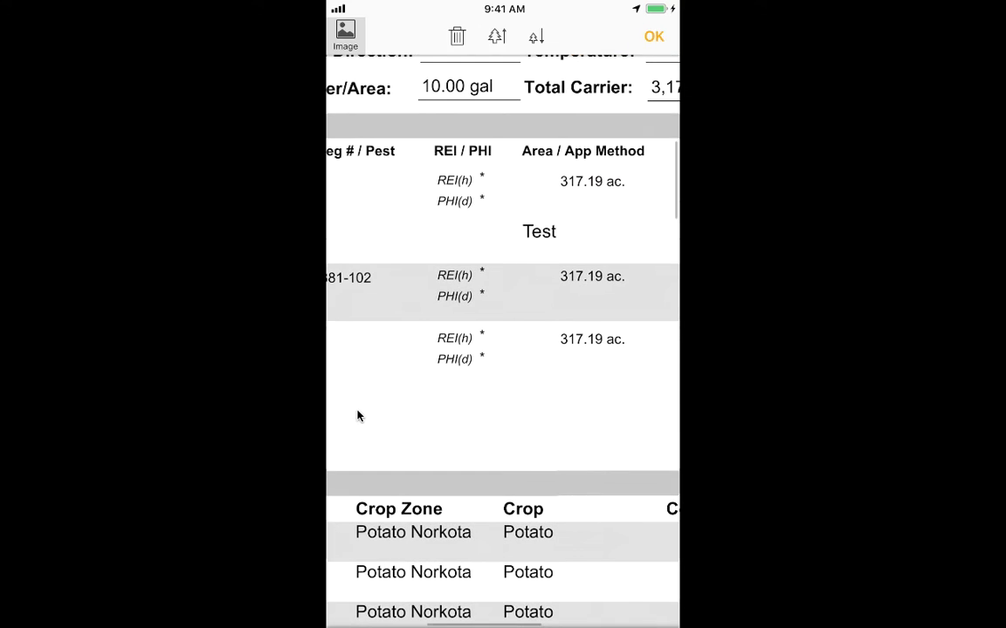
{"action": "scroll", "coordinate": [357, 415], "scroll_direction": "up", "scroll_amount": 5}
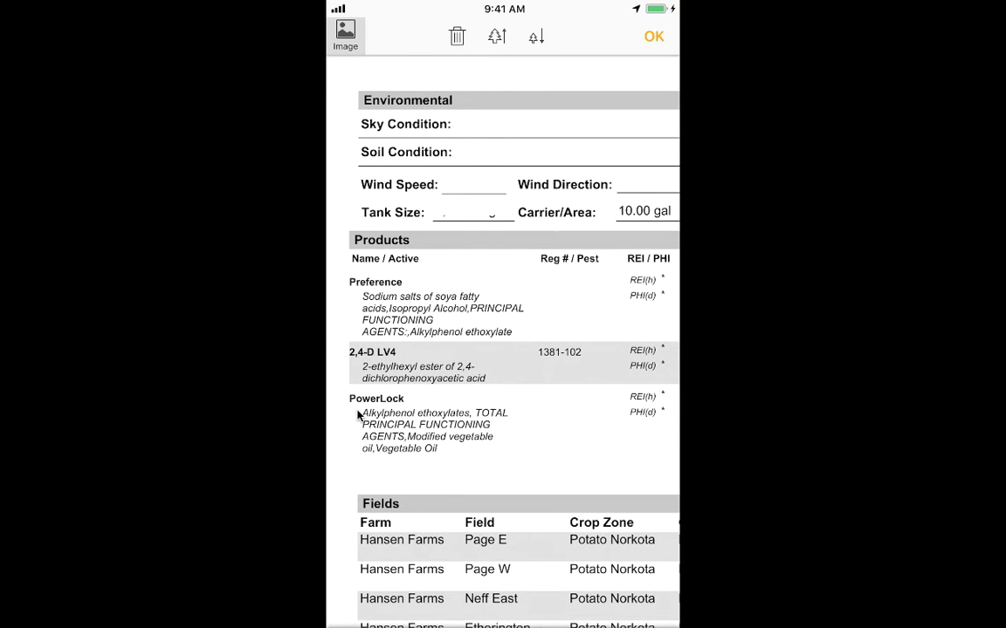
{"action": "left_click", "coordinate": [377, 282]}
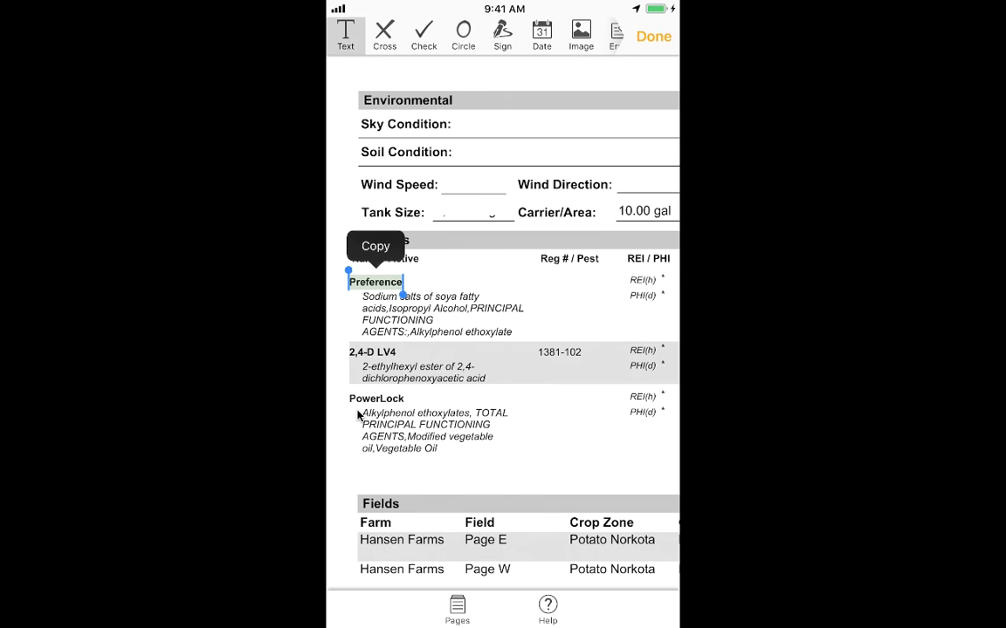
{"action": "left_click_drag", "start_coordinate": [402, 295], "coordinate": [539, 317]}
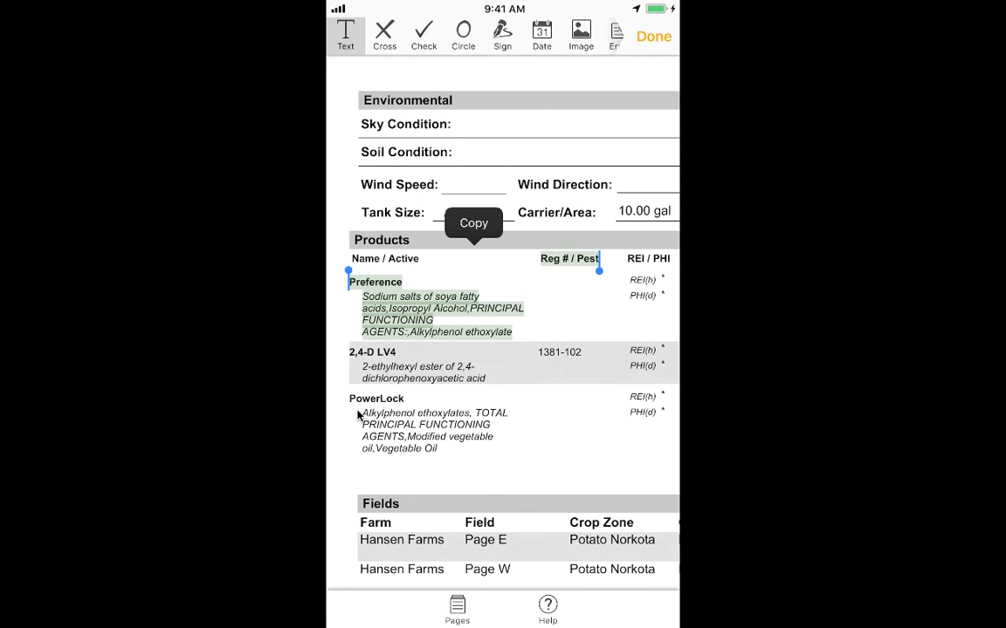
{"action": "left_click", "coordinate": [473, 222]}
Examine the annotated first page of the work order, from Application Date & Time down to the Fields table.
{"action": "scroll", "coordinate": [357, 416], "scroll_direction": "right", "scroll_amount": 2}
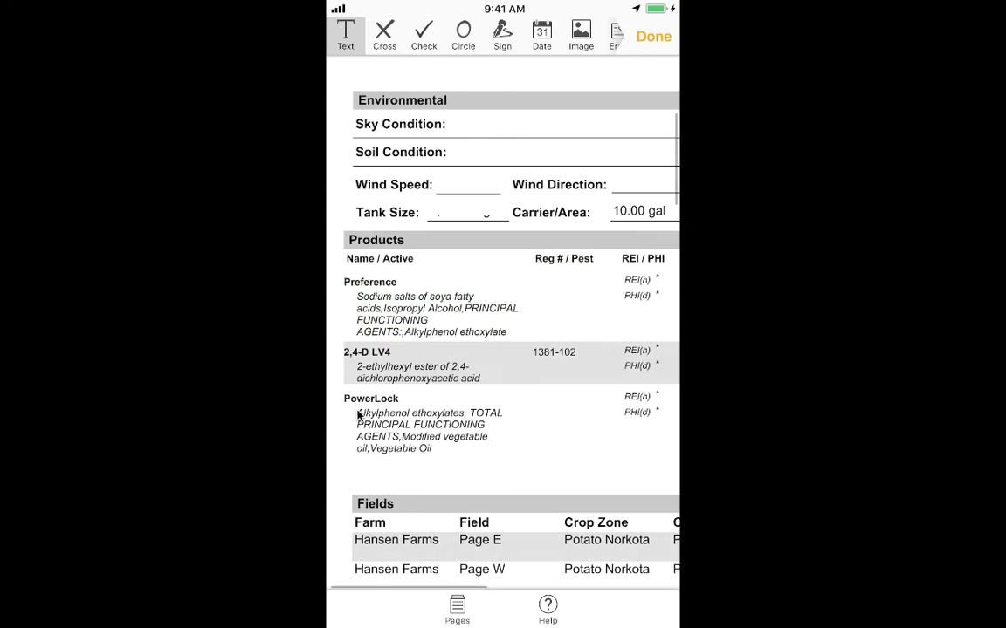
{"action": "scroll", "coordinate": [357, 416], "scroll_direction": "left", "scroll_amount": 2}
{"action": "scroll", "coordinate": [357, 415], "scroll_direction": "down", "scroll_amount": 5}
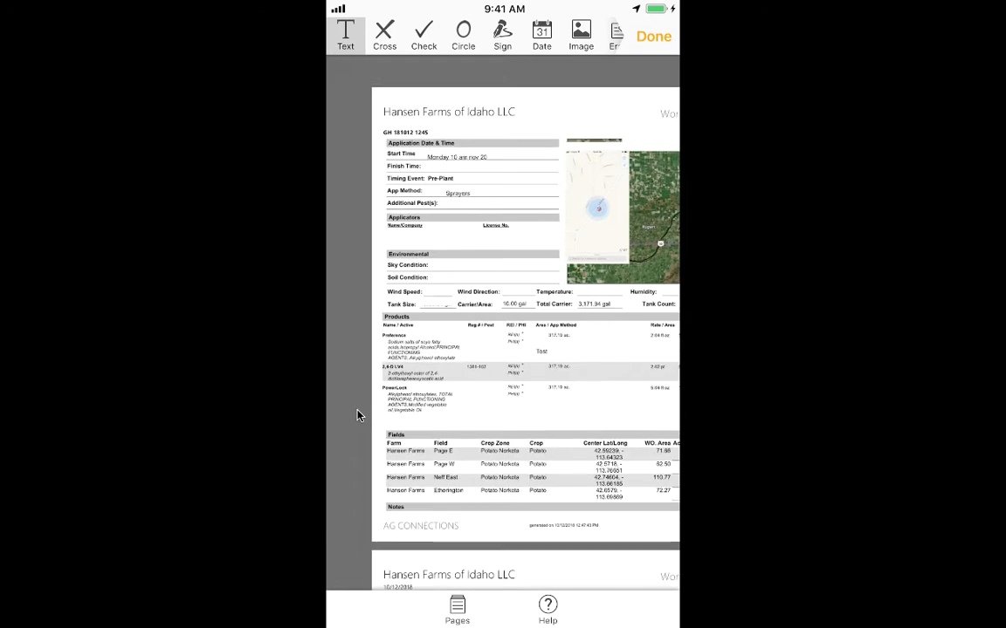
{"action": "left_click", "coordinate": [406, 403]}
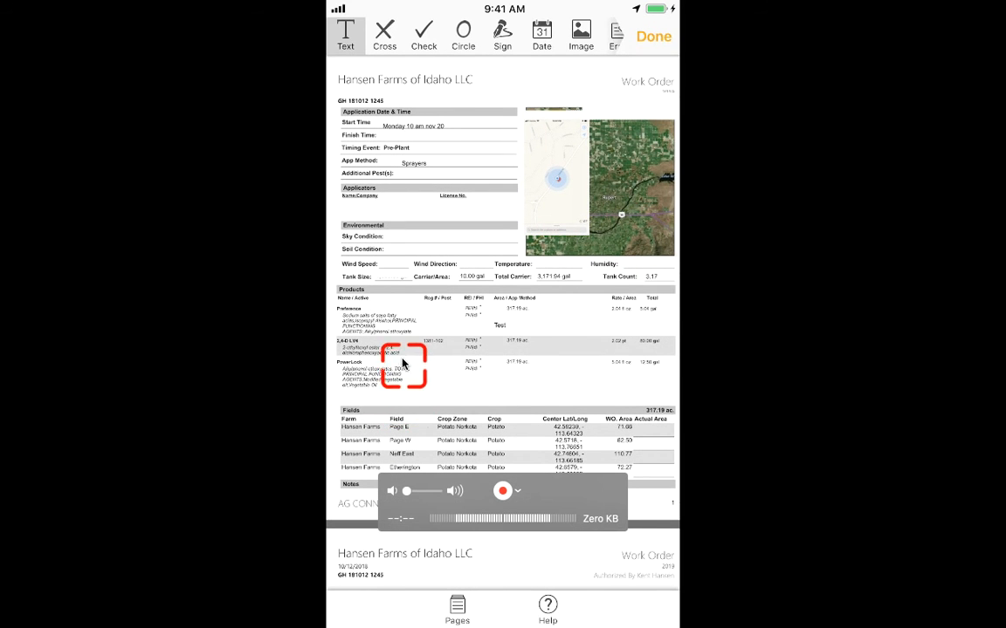
{"action": "scroll", "coordinate": [402, 350], "scroll_direction": "down", "scroll_amount": 2}
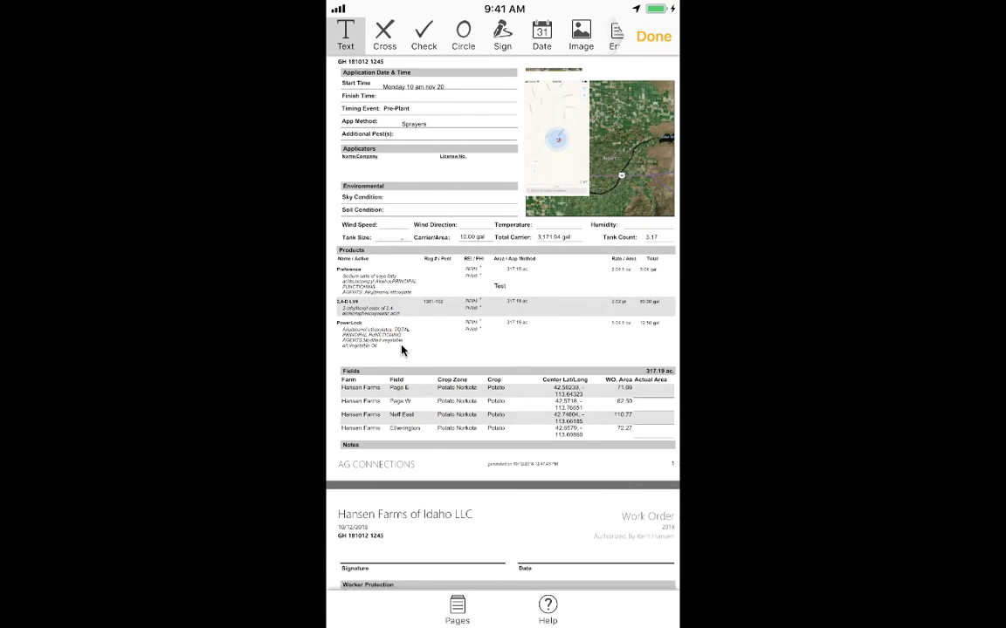
{"action": "scroll", "coordinate": [402, 350], "scroll_direction": "down", "scroll_amount": 1}
{"action": "scroll", "coordinate": [401, 350], "scroll_direction": "up", "scroll_amount": 5}
{"action": "scroll", "coordinate": [402, 350], "scroll_direction": "down", "scroll_amount": 5}
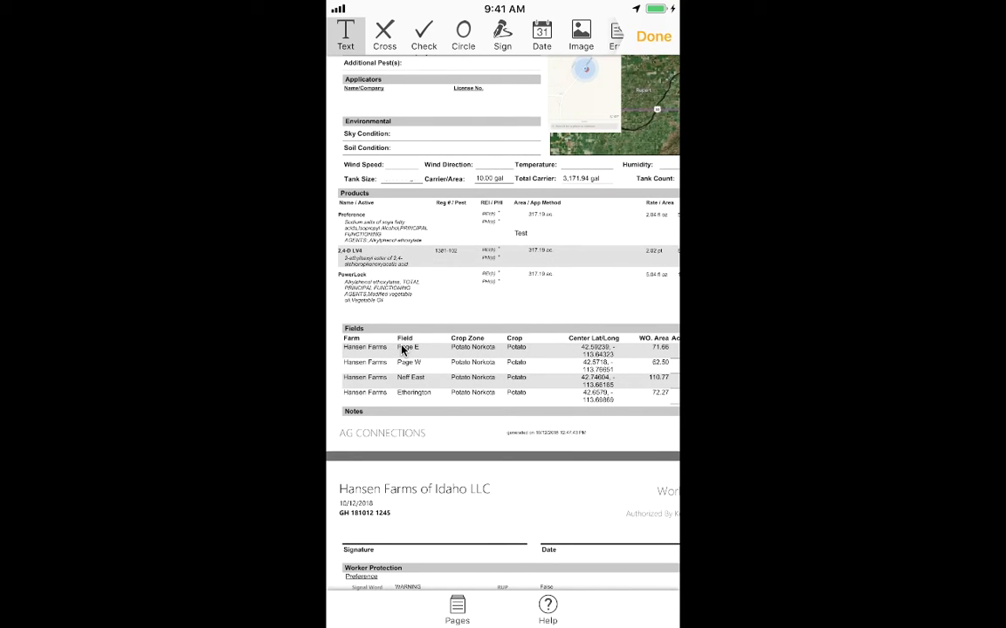
{"action": "scroll", "coordinate": [401, 350], "scroll_direction": "up", "scroll_amount": 3}
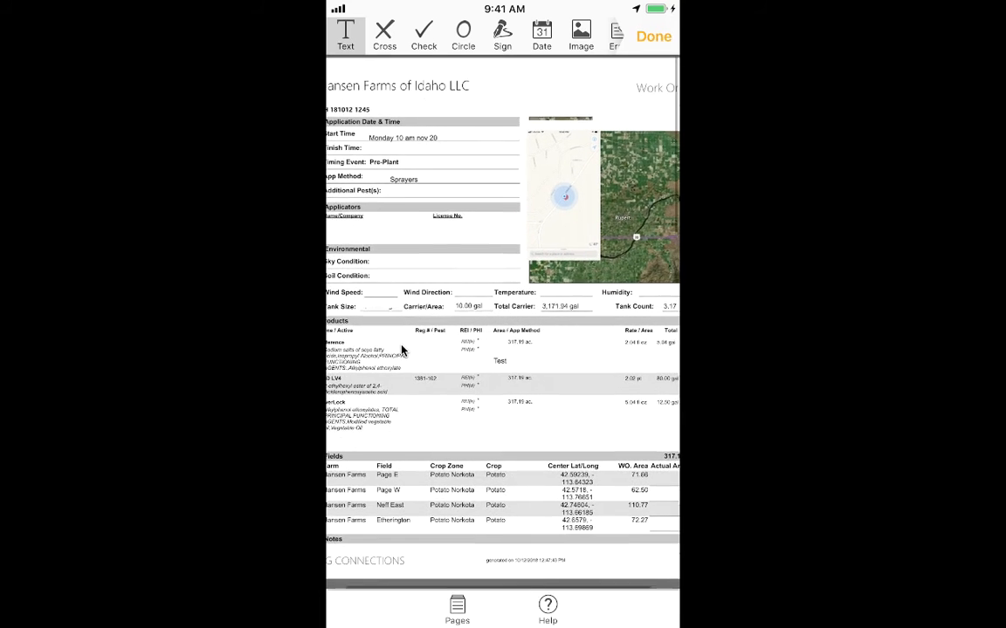
View the export and sharing options for the filled work order, and look through its three pages.
{"action": "scroll", "coordinate": [402, 350], "scroll_direction": "down", "scroll_amount": 3}
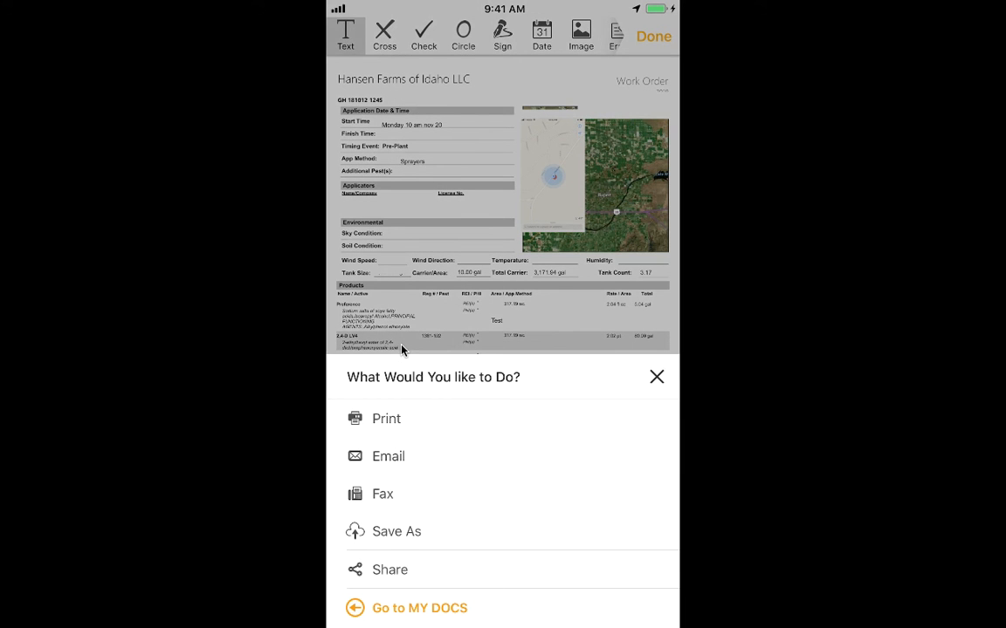
{"action": "left_click", "coordinate": [402, 350]}
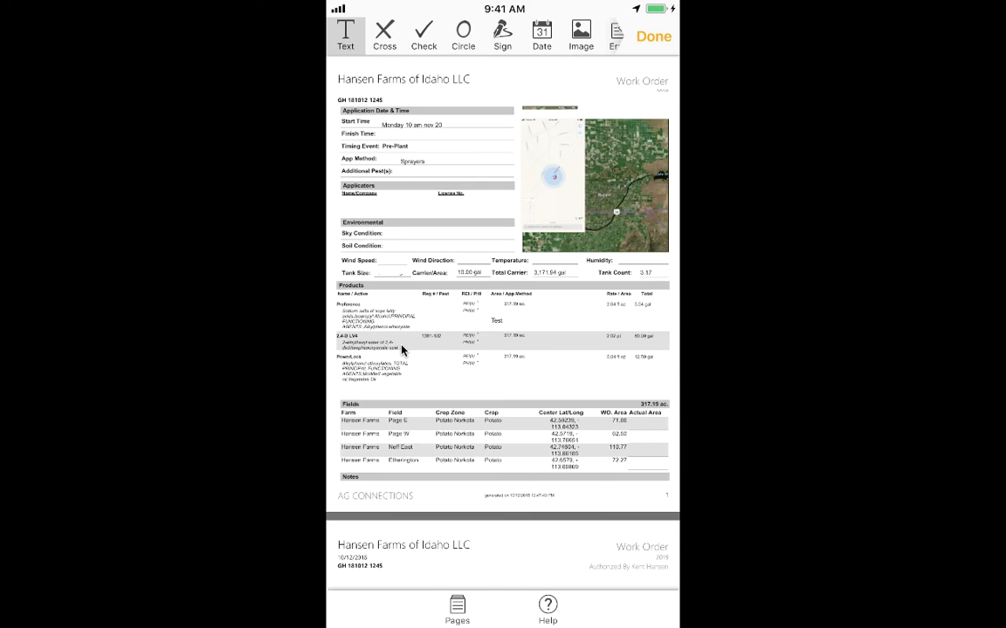
{"action": "scroll", "coordinate": [402, 350], "scroll_direction": "down", "scroll_amount": 7}
{"action": "scroll", "coordinate": [401, 350], "scroll_direction": "down", "scroll_amount": 4}
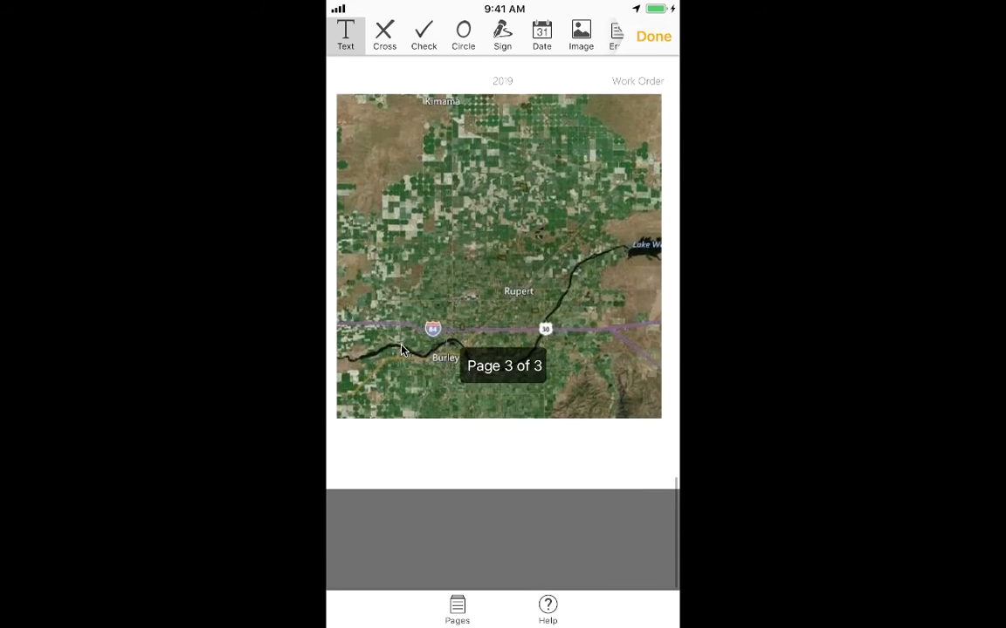
{"action": "scroll", "coordinate": [401, 350], "scroll_direction": "up", "scroll_amount": 10}
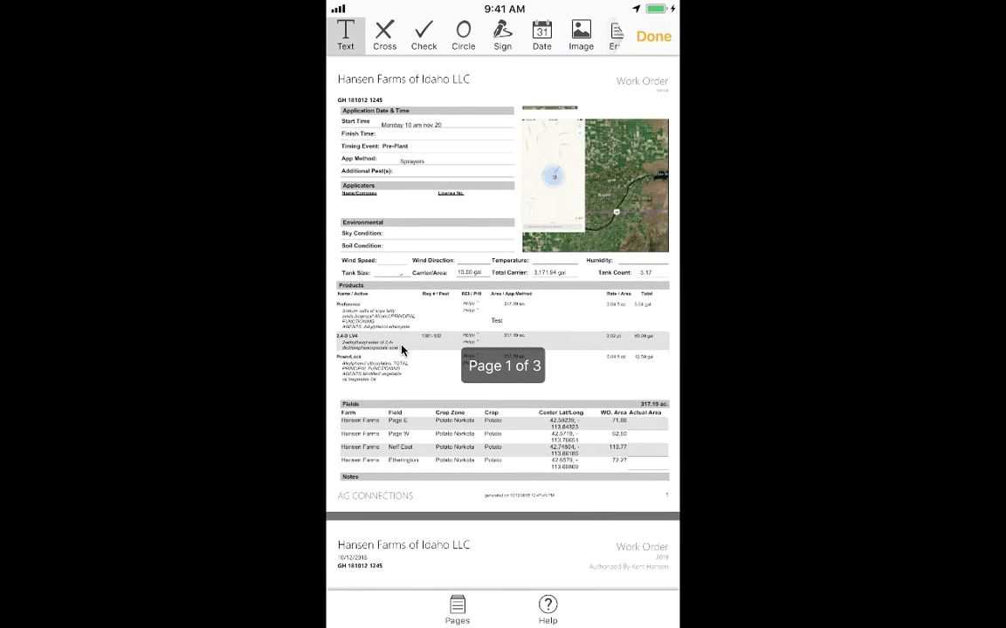
Add the text "5.04" below the first product's Total value on the work order.
{"action": "scroll", "coordinate": [402, 350], "scroll_direction": "up", "scroll_amount": 5}
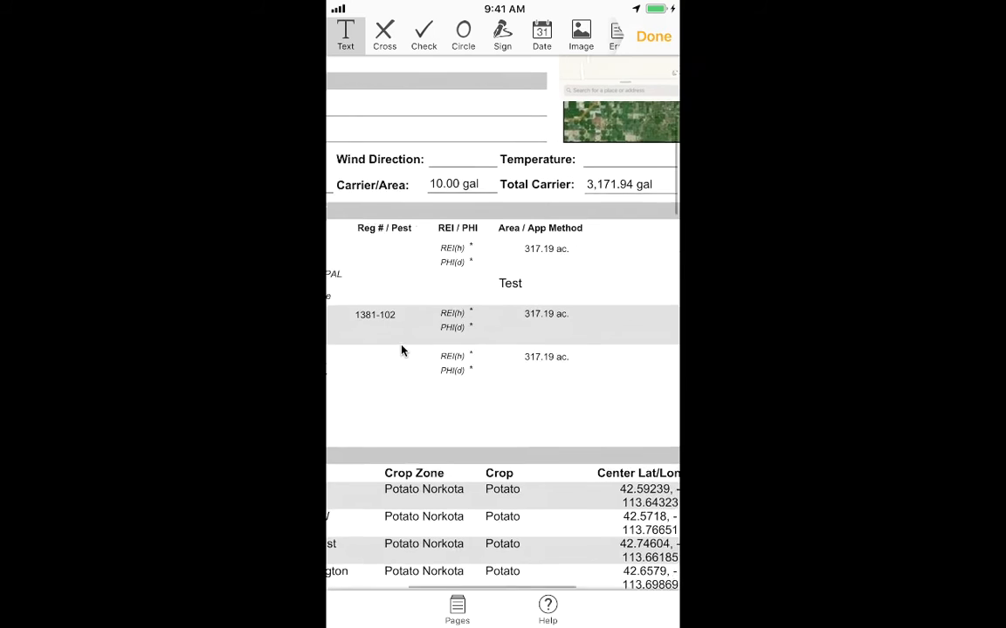
{"action": "scroll", "coordinate": [402, 350], "scroll_direction": "up", "scroll_amount": 5}
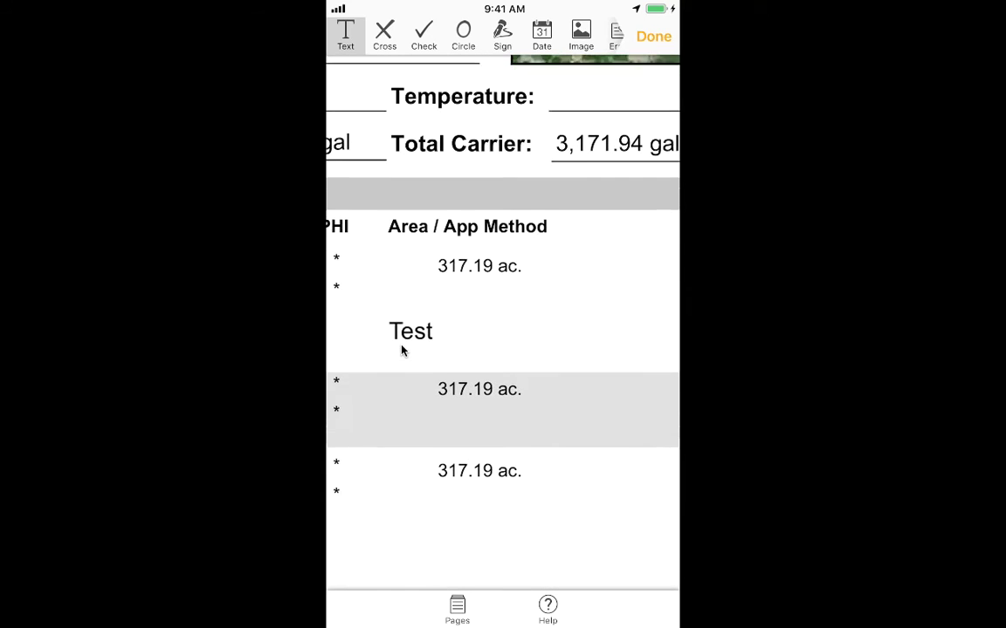
{"action": "scroll", "coordinate": [402, 350], "scroll_direction": "right", "scroll_amount": 5}
{"action": "scroll", "coordinate": [402, 350], "scroll_direction": "right", "scroll_amount": 3}
{"action": "scroll", "coordinate": [401, 350], "scroll_direction": "left", "scroll_amount": 4}
{"action": "scroll", "coordinate": [402, 350], "scroll_direction": "left", "scroll_amount": 4}
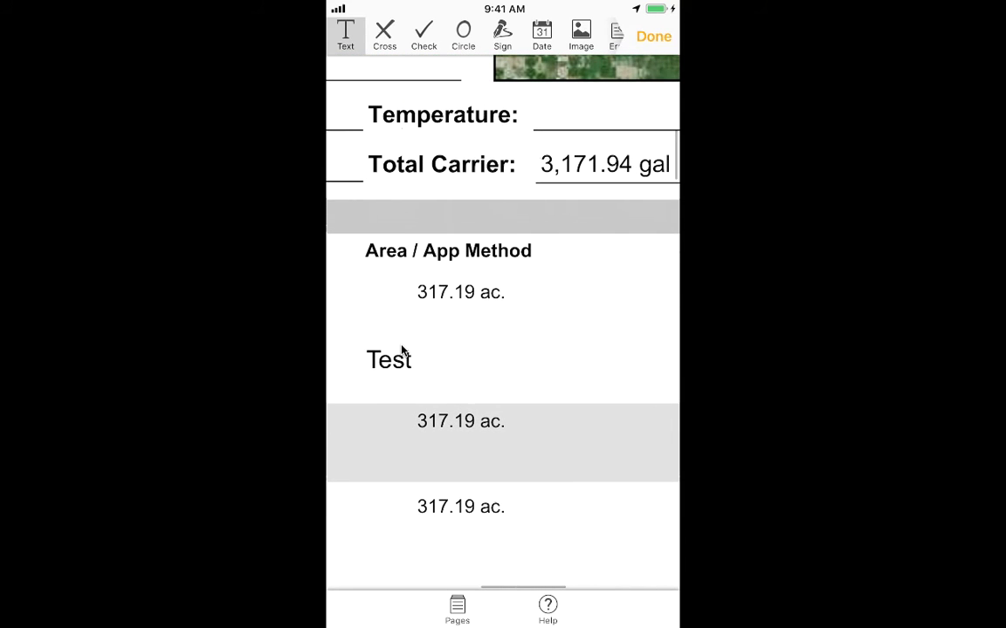
{"action": "scroll", "coordinate": [401, 350], "scroll_direction": "right", "scroll_amount": 1}
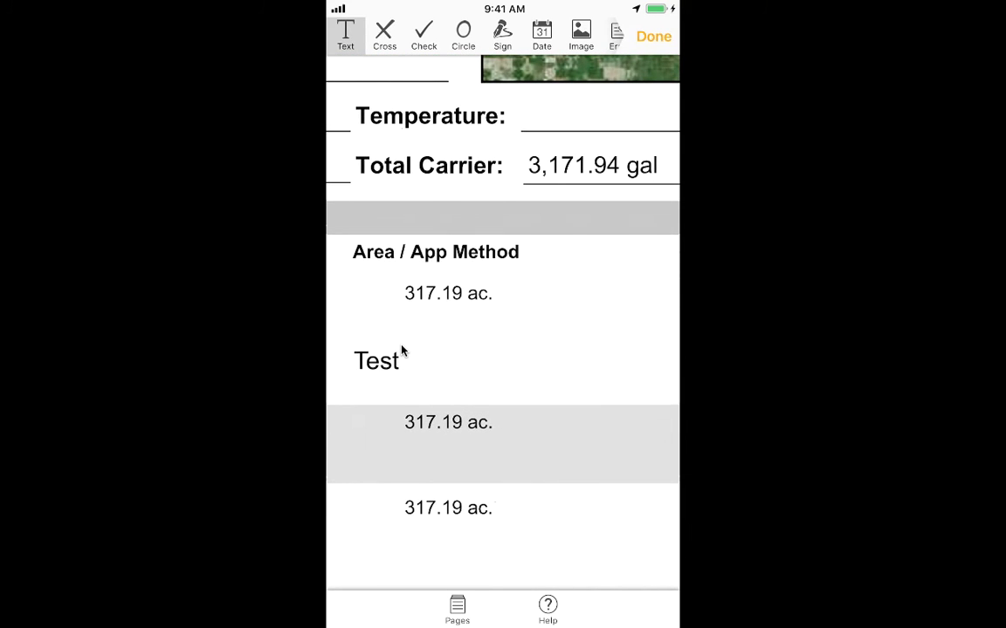
{"action": "scroll", "coordinate": [402, 350], "scroll_direction": "right", "scroll_amount": 5}
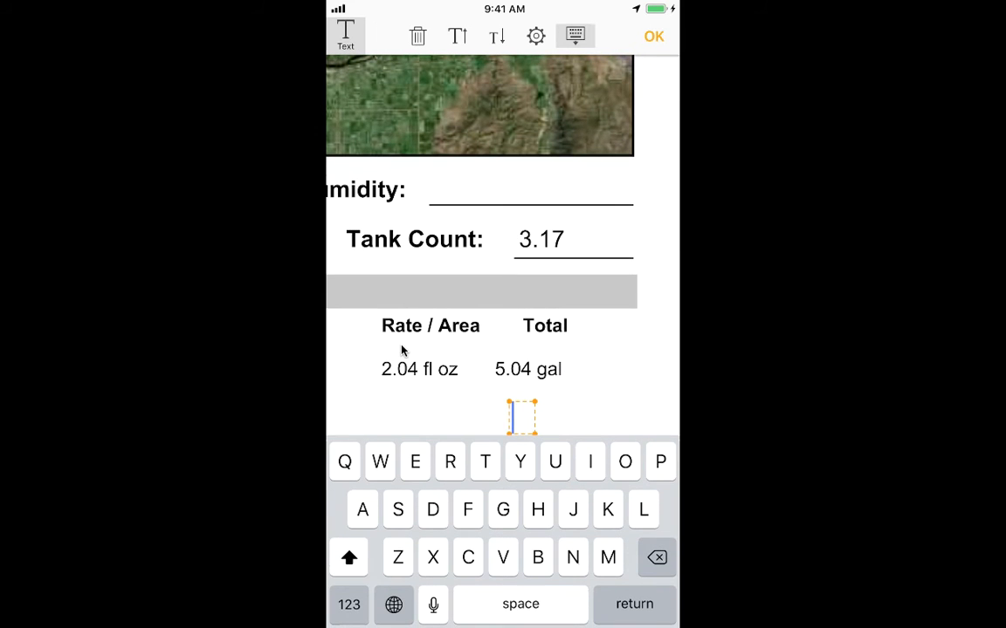
{"action": "type", "text": "5.04"}
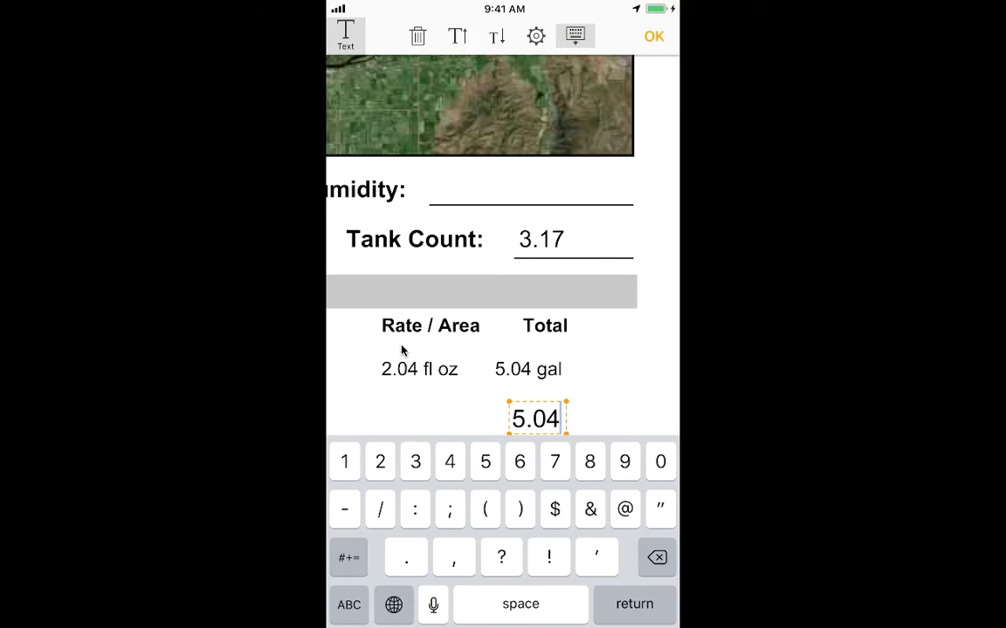
{"action": "scroll", "coordinate": [402, 346], "scroll_direction": "down", "scroll_amount": 2}
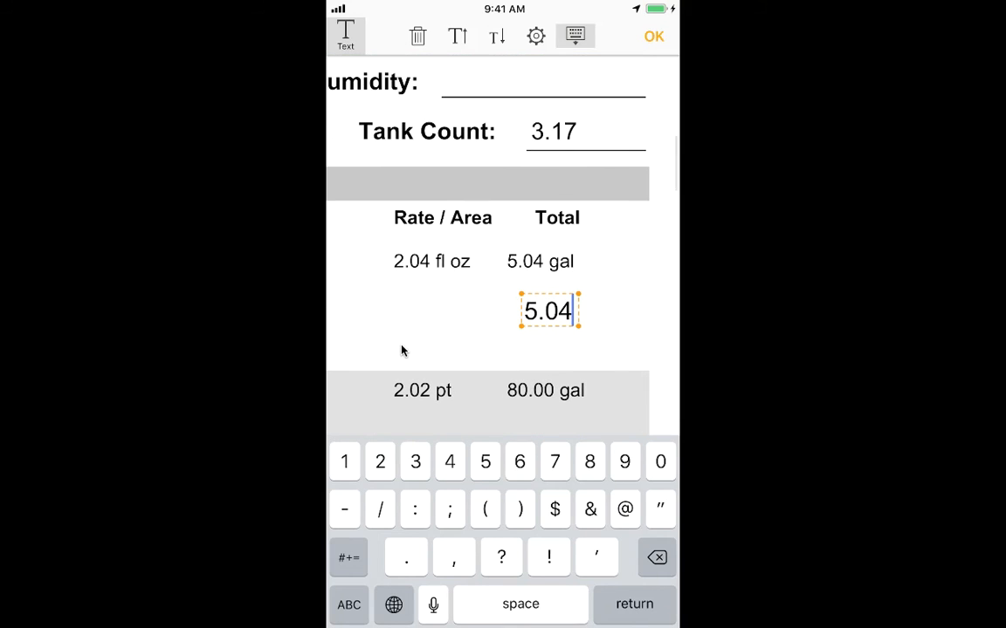
{"action": "scroll", "coordinate": [402, 350], "scroll_direction": "down", "scroll_amount": 10}
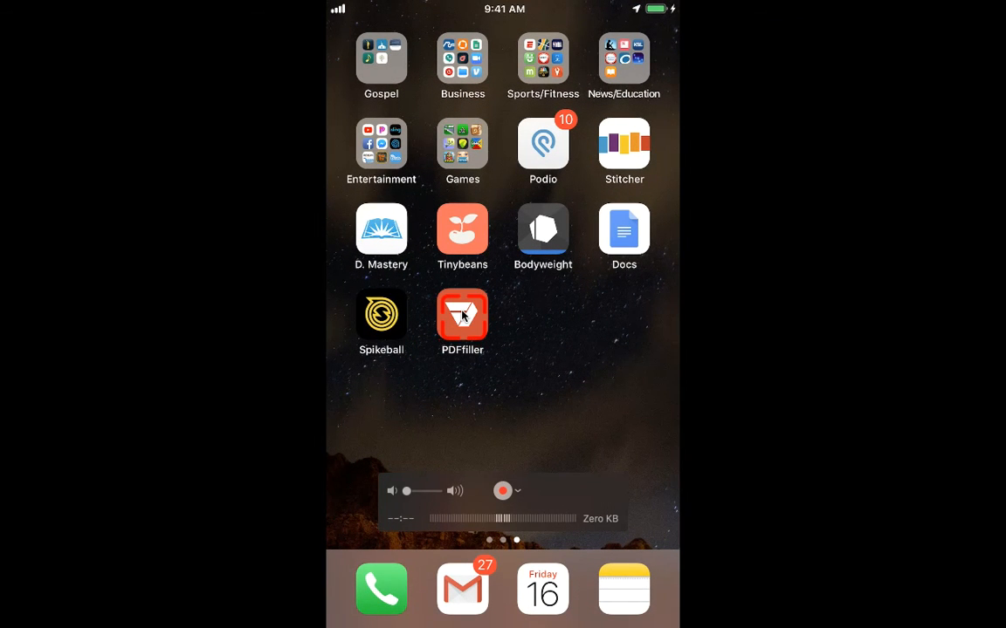
Switch to Podio on the phone and examine the "# Application Date and Time" work order item down to its Action field.
{"action": "left_click", "coordinate": [544, 144]}
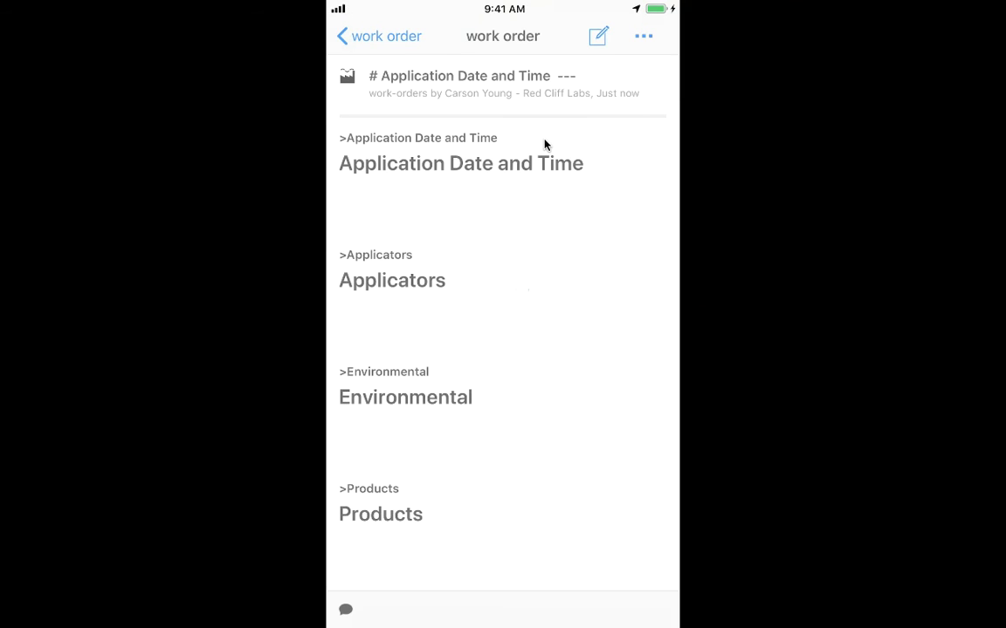
{"action": "scroll", "coordinate": [544, 145], "scroll_direction": "down", "scroll_amount": 3}
{"action": "scroll", "coordinate": [544, 145], "scroll_direction": "down", "scroll_amount": 5}
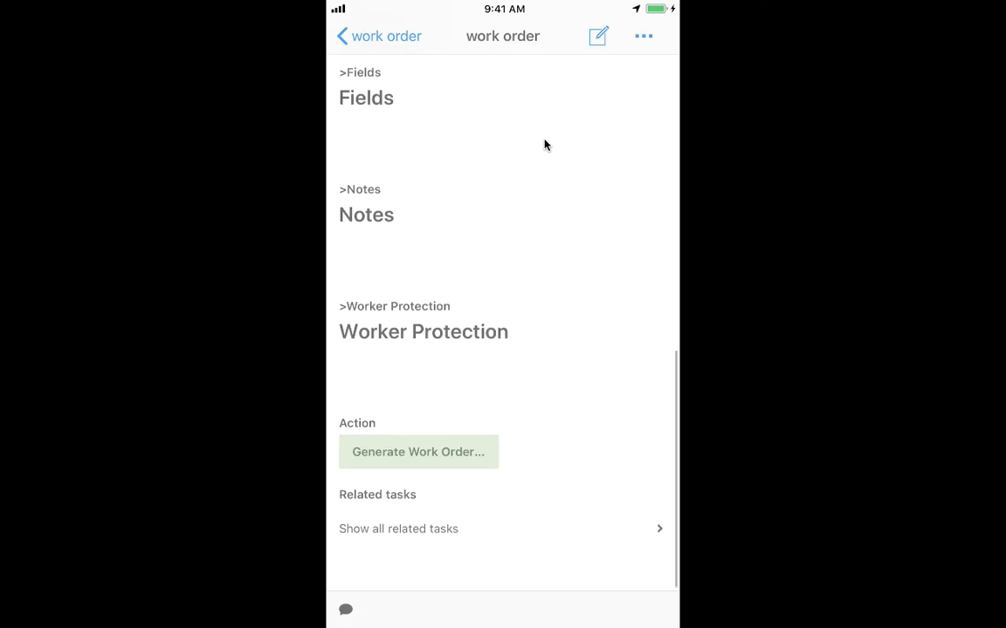
{"action": "scroll", "coordinate": [544, 145], "scroll_direction": "up", "scroll_amount": 10}
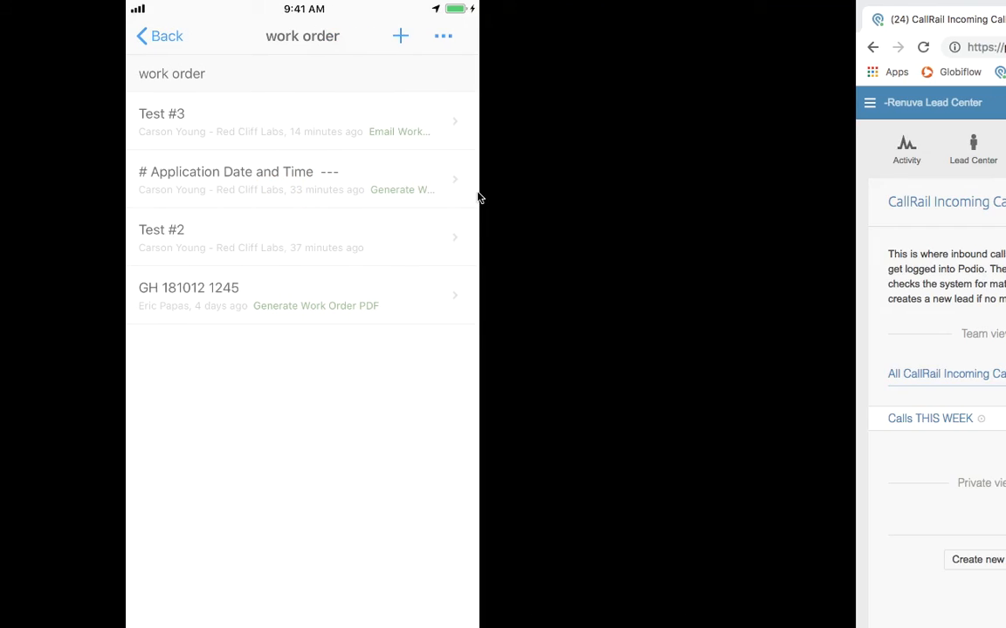
Switch to Chrome and open work-order-test-3.pdf attached to the Test #3 work order in Podio.
{"action": "key", "text": "ctrl+Left"}
{"action": "left_click", "coordinate": [412, 273]}
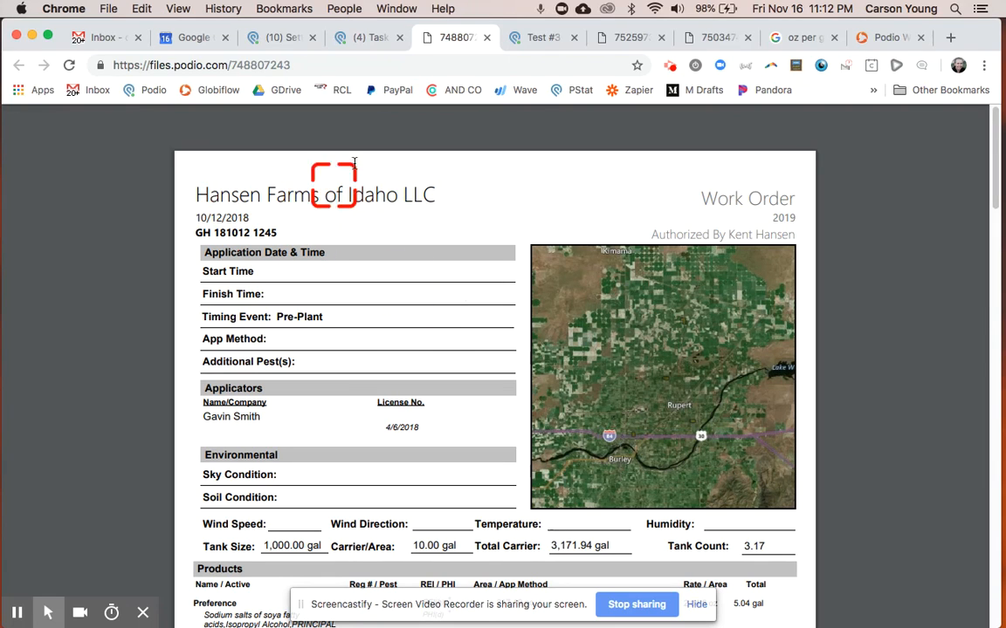
{"action": "left_click", "coordinate": [534, 41]}
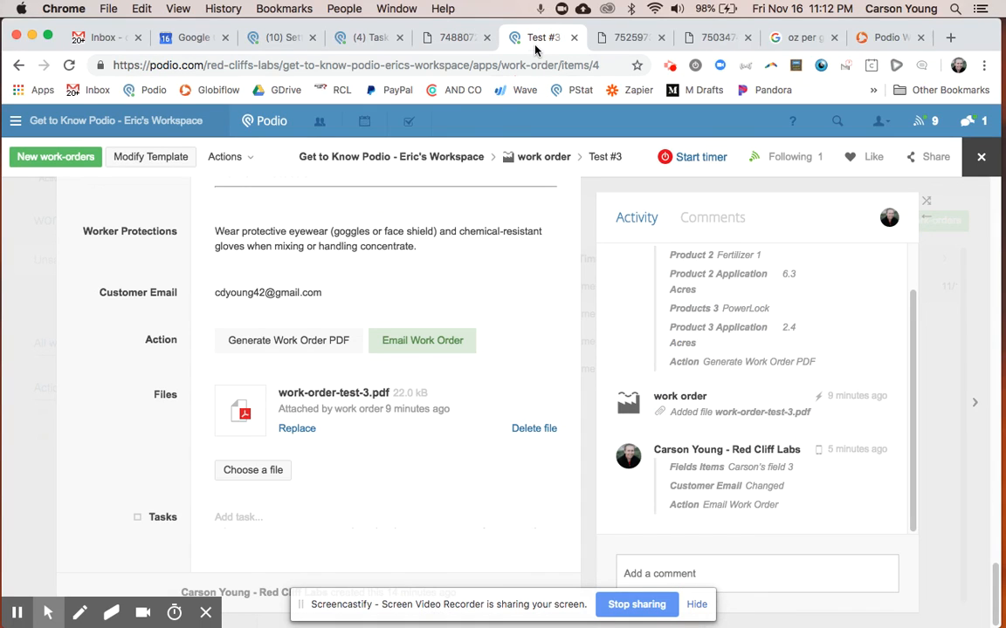
{"action": "left_click", "coordinate": [331, 394]}
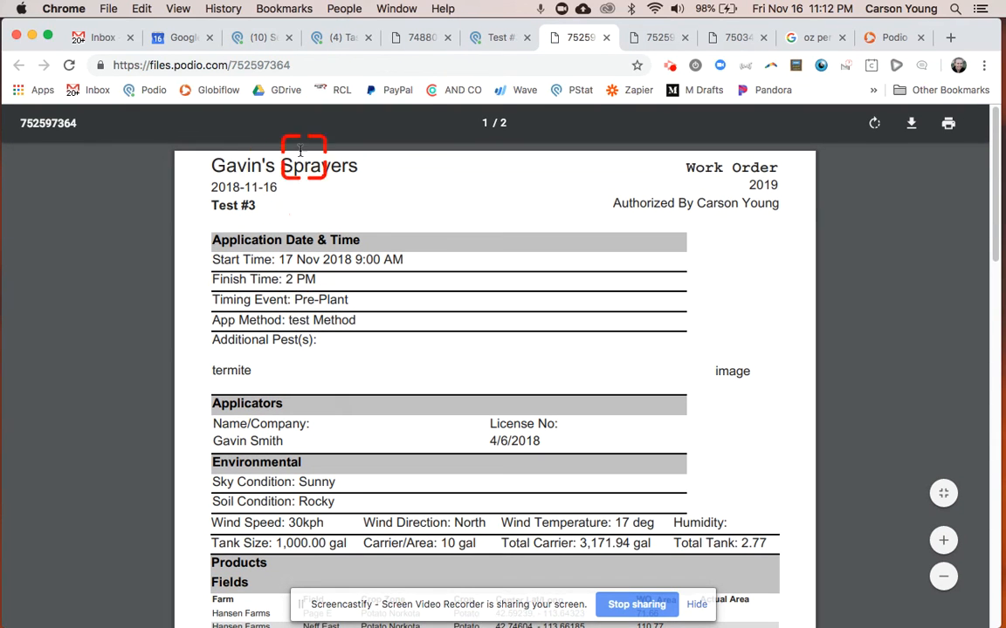
Examine the generated Test #3 work order PDF's header, its environmental, products and fields sections, and the page end.
{"action": "key", "text": "super+equal"}
{"action": "scroll", "coordinate": [257, 169], "scroll_direction": "up", "scroll_amount": 5}
{"action": "scroll", "coordinate": [258, 170], "scroll_direction": "down", "scroll_amount": 7}
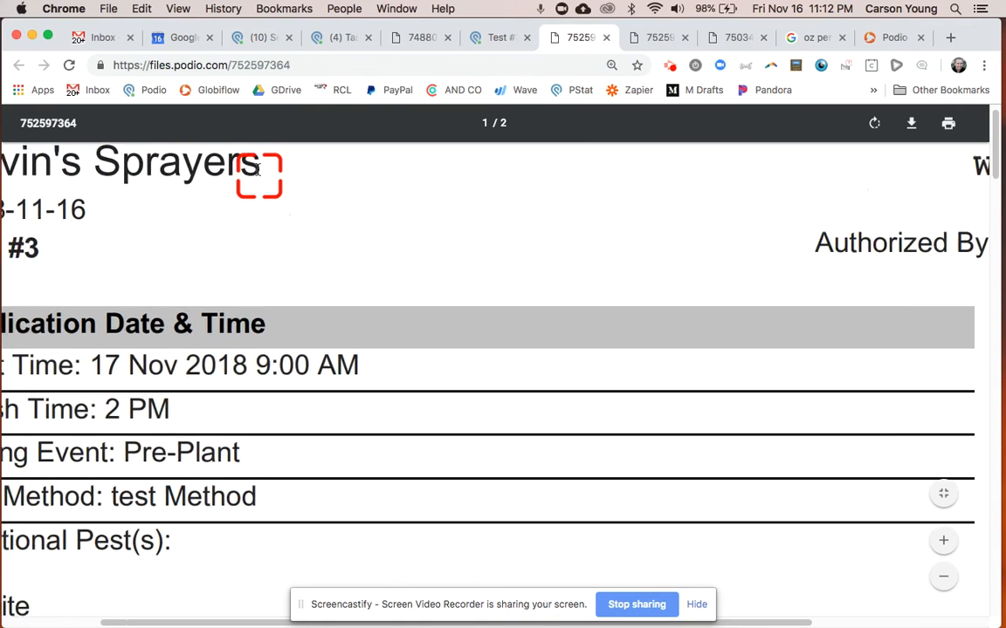
{"action": "scroll", "coordinate": [257, 170], "scroll_direction": "down", "scroll_amount": 1}
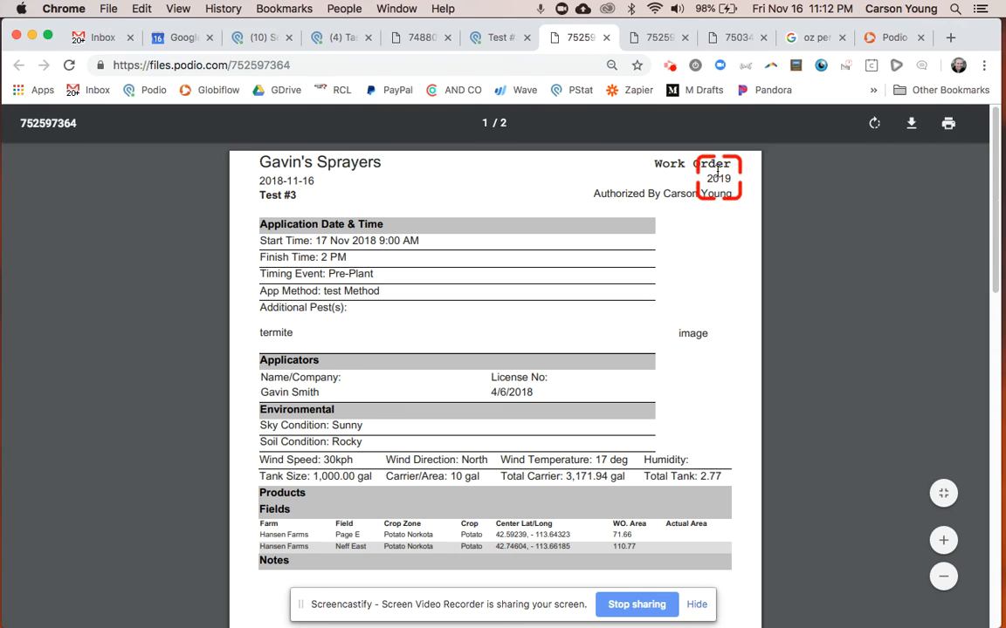
{"action": "left_click_drag", "start_coordinate": [264, 195], "coordinate": [303, 195]}
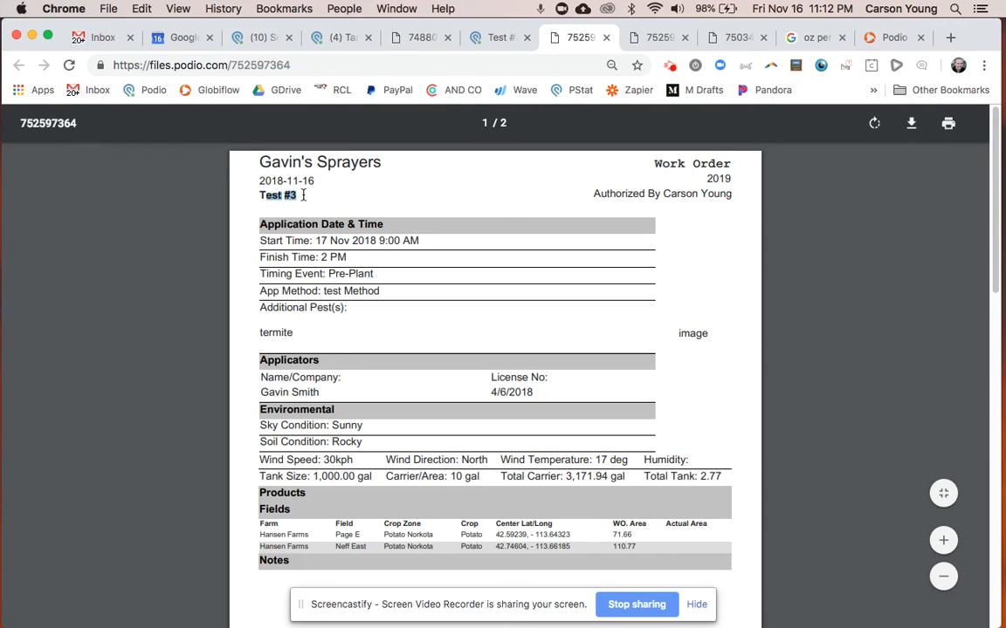
{"action": "scroll", "coordinate": [417, 344], "scroll_direction": "down", "scroll_amount": 3}
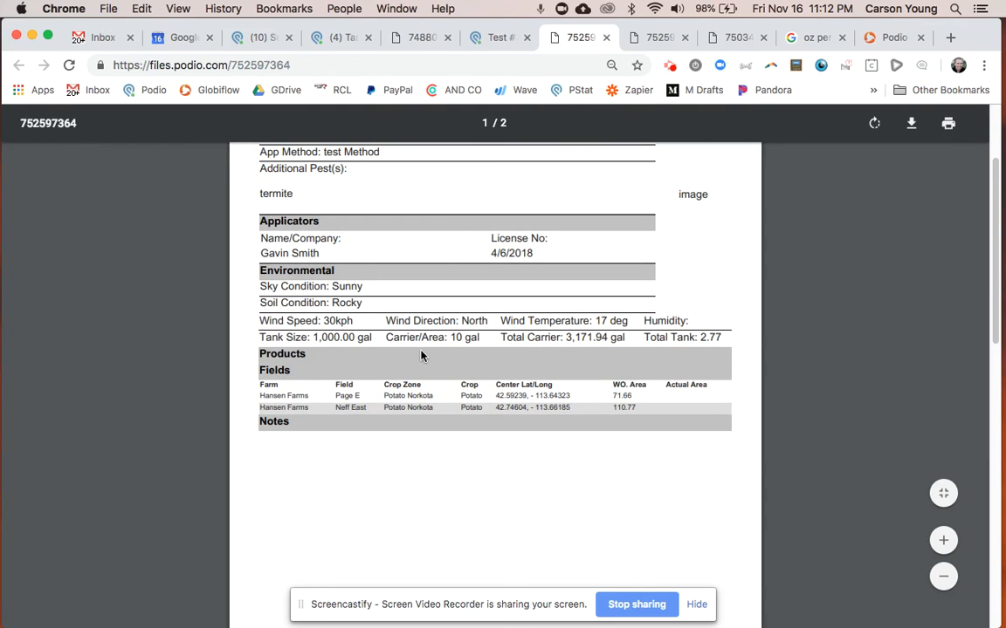
{"action": "scroll", "coordinate": [421, 356], "scroll_direction": "down", "scroll_amount": 10}
{"action": "scroll", "coordinate": [420, 355], "scroll_direction": "up", "scroll_amount": 8}
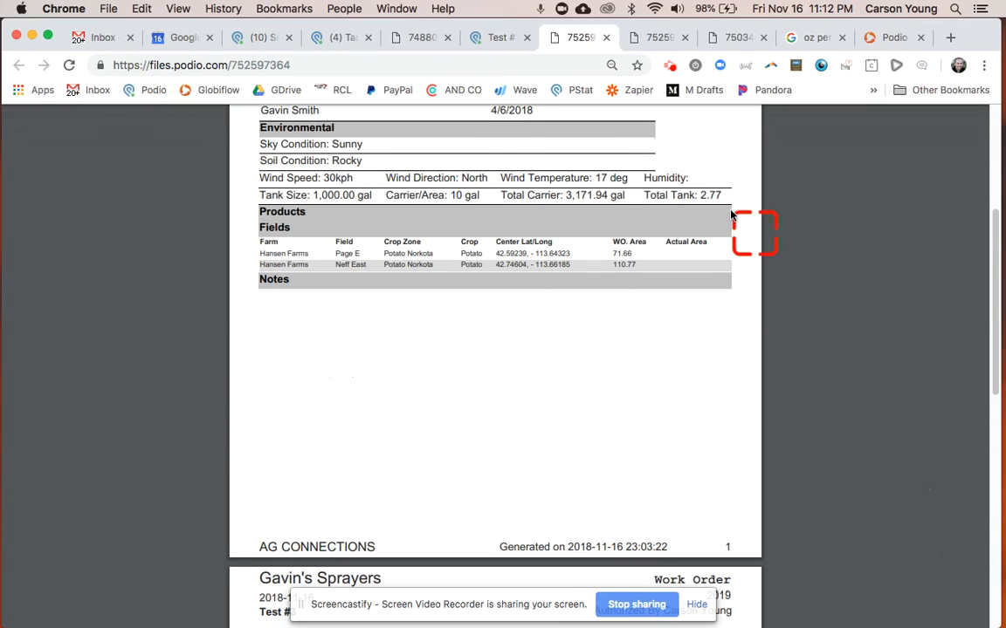